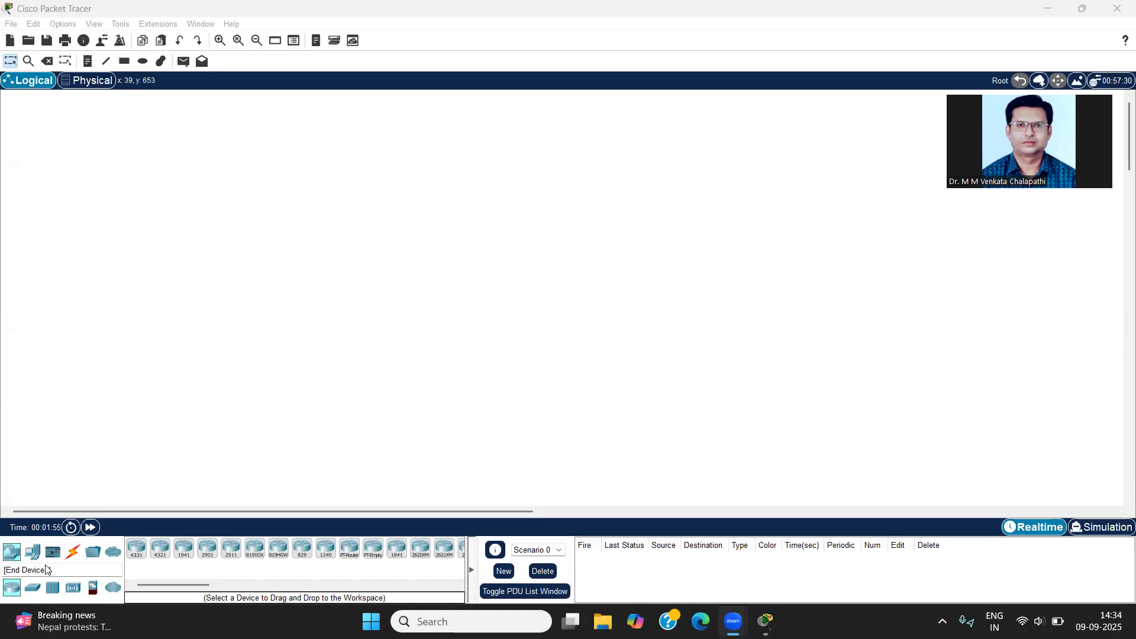
Step: Place three generic Server-PT devices in a vertical column on the workspace
click(33, 551)
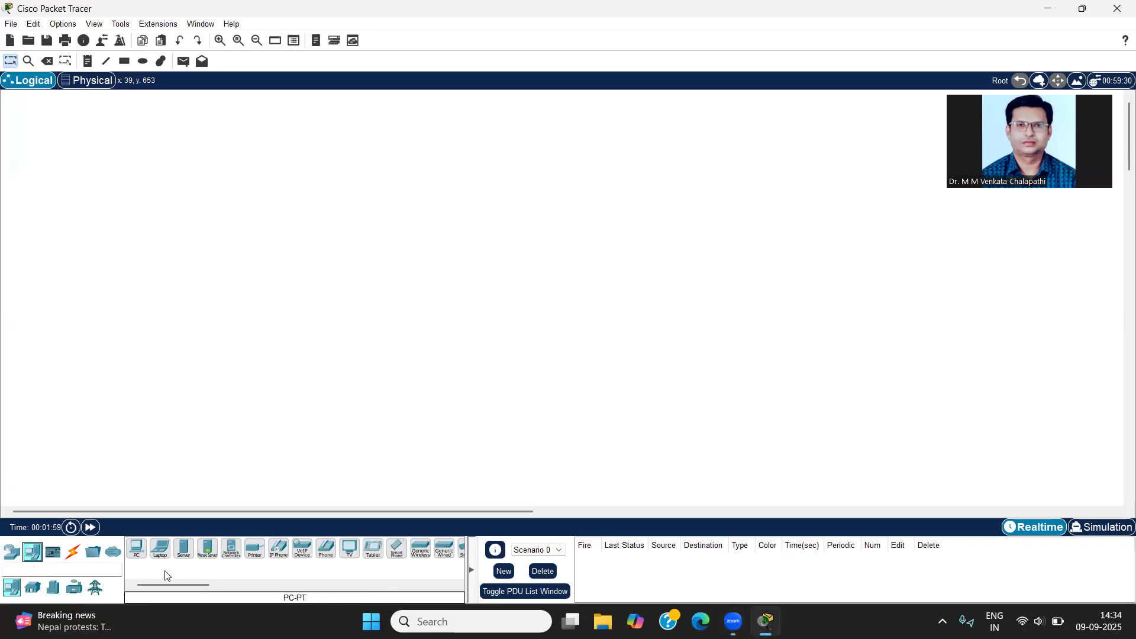
click(185, 547)
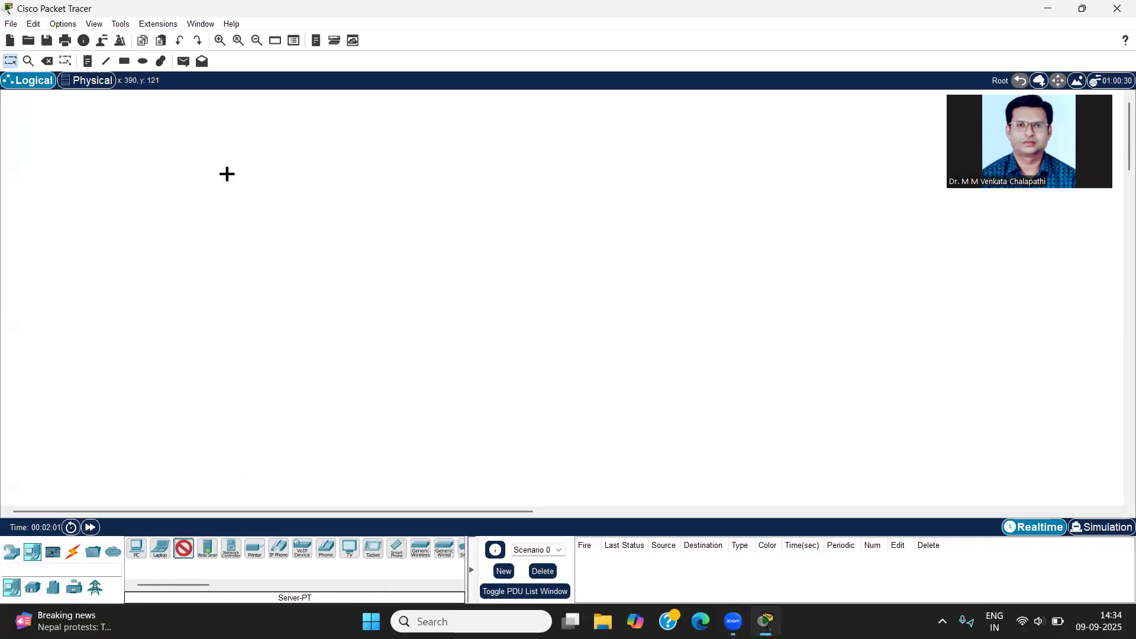
click(221, 215)
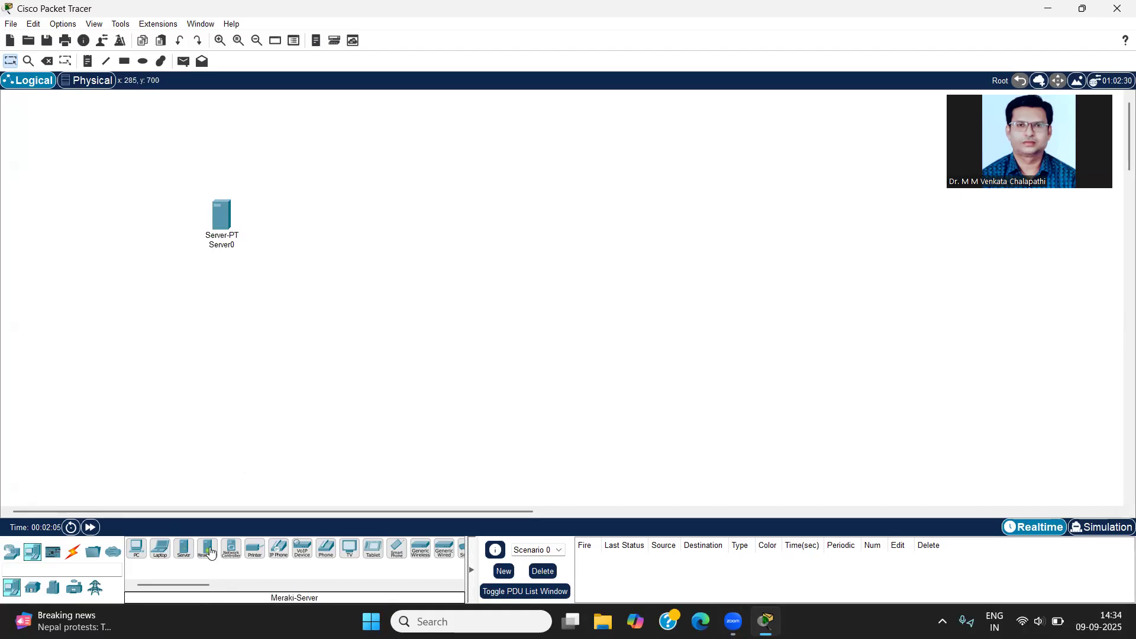
click(185, 549)
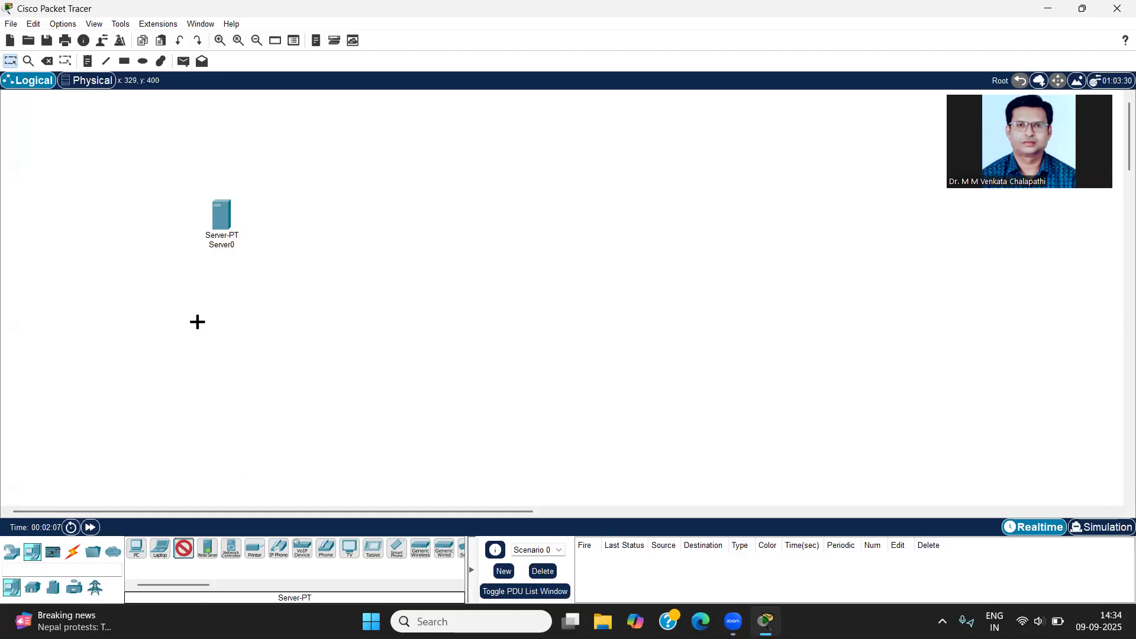
click(211, 296)
click(203, 370)
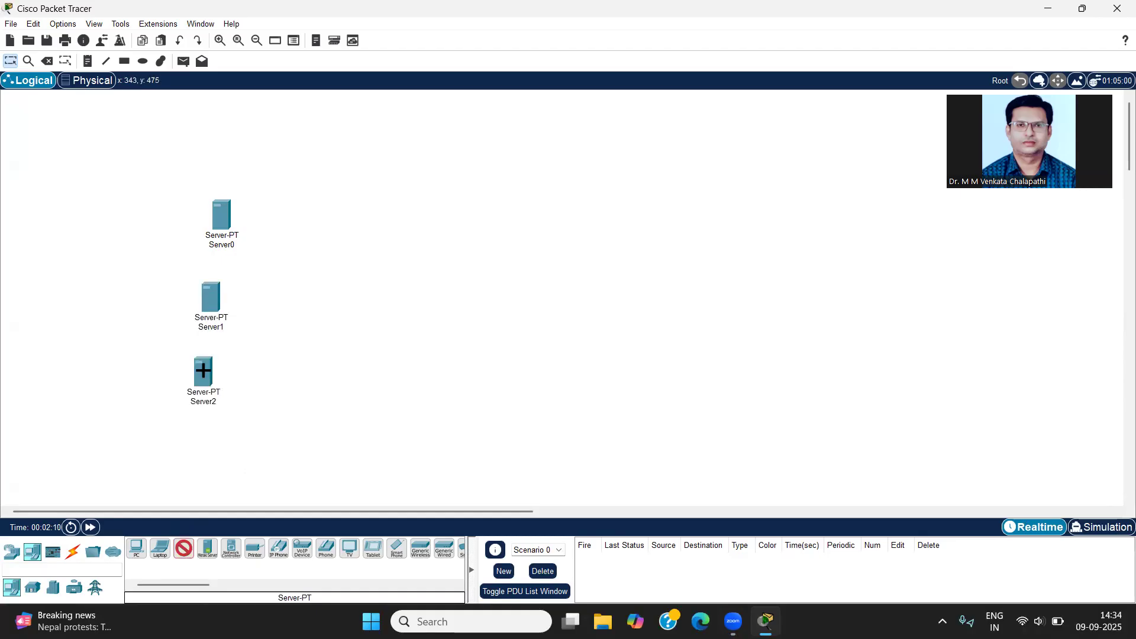
key(Escape)
Step: Rename the upper server DHCP and the middle server DNS
click(231, 245)
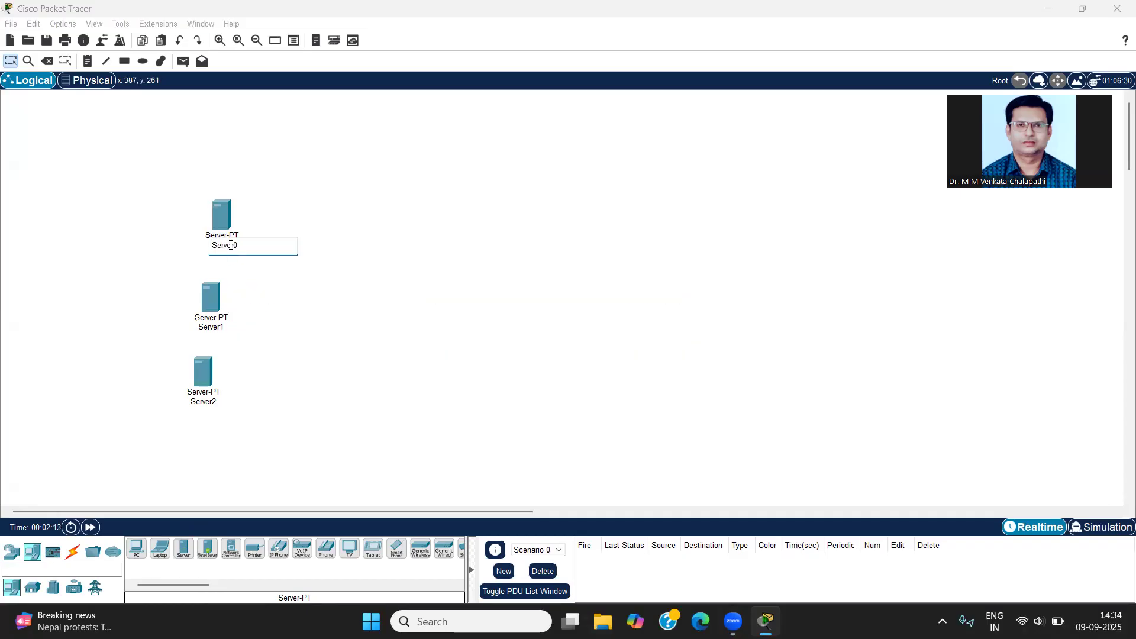
key(Delete)
key(Delete)
key(Delete)
key(Delete)
key(Delete)
key(Delete)
key(Delete)
text(DHCP)
click(215, 327)
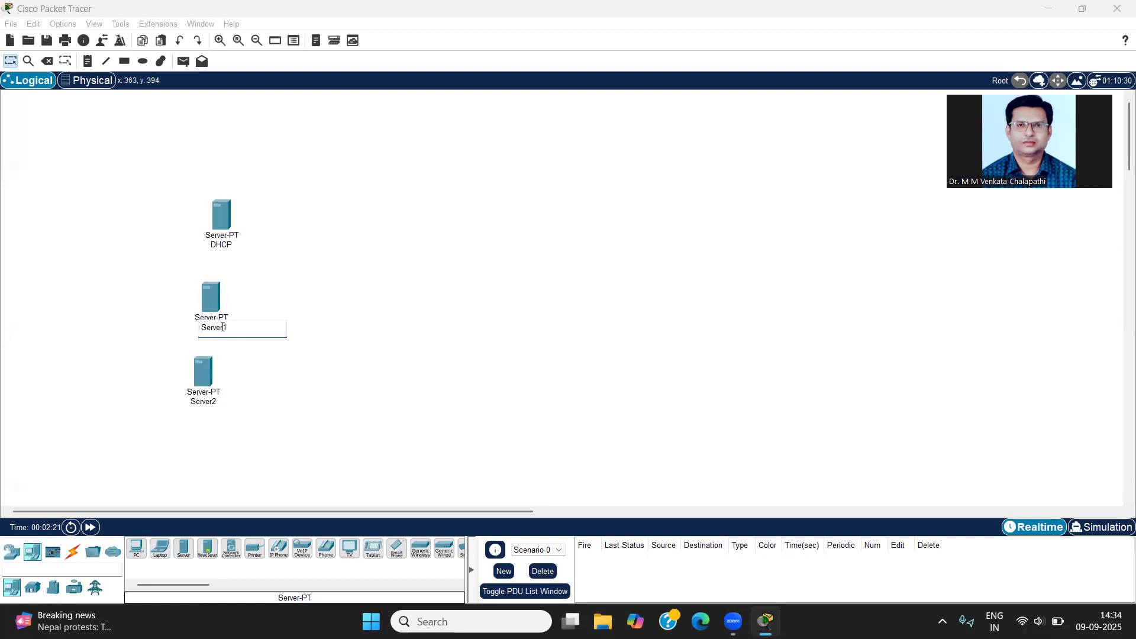
text(DNS)
Step: Rename the lowest server Web Server
click(206, 403)
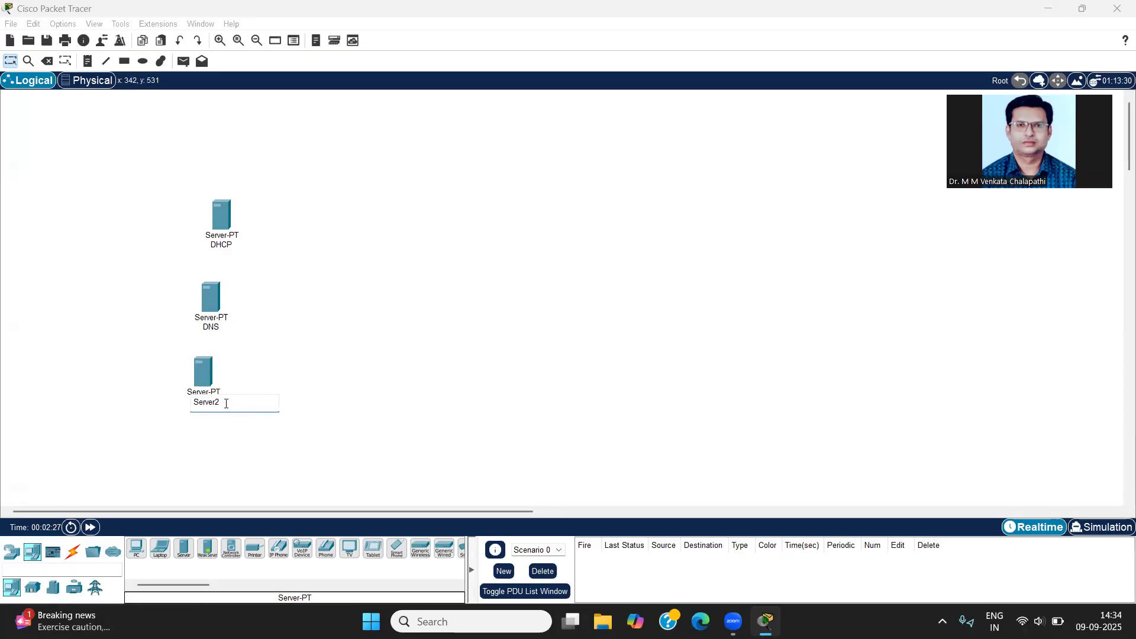
text(S)
key(BackSpace)
text(EWeb Ser)
key(BackSpace)
key(BackSpace)
text(erver)
click(463, 249)
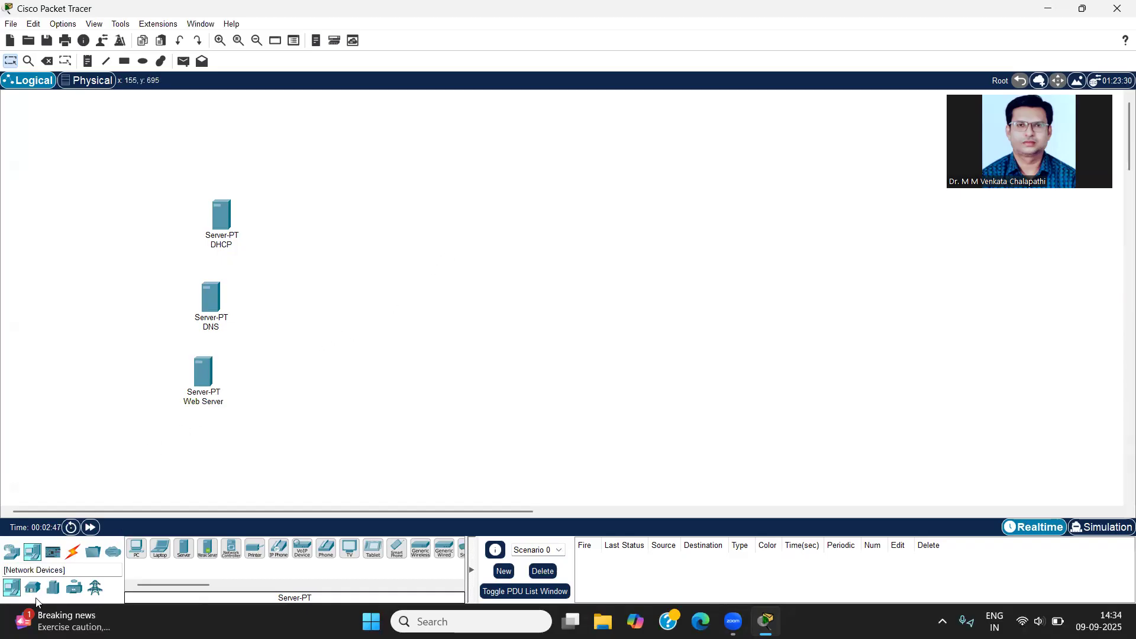
Step: Place two 2960 switches, one just right of the servers and one farther right across the workspace
click(11, 551)
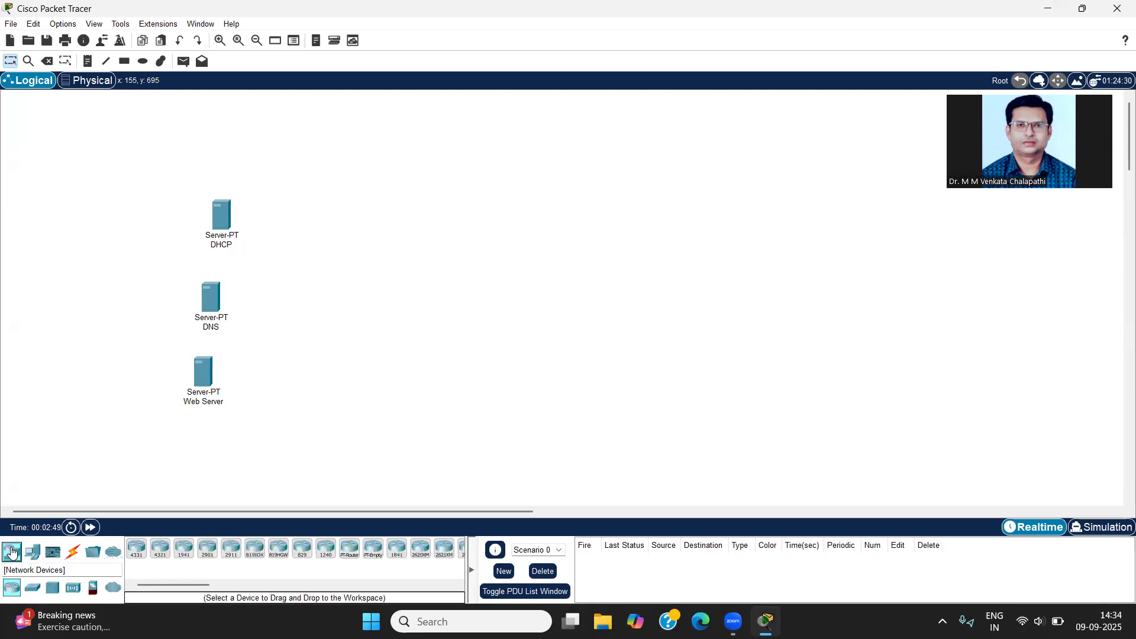
click(31, 592)
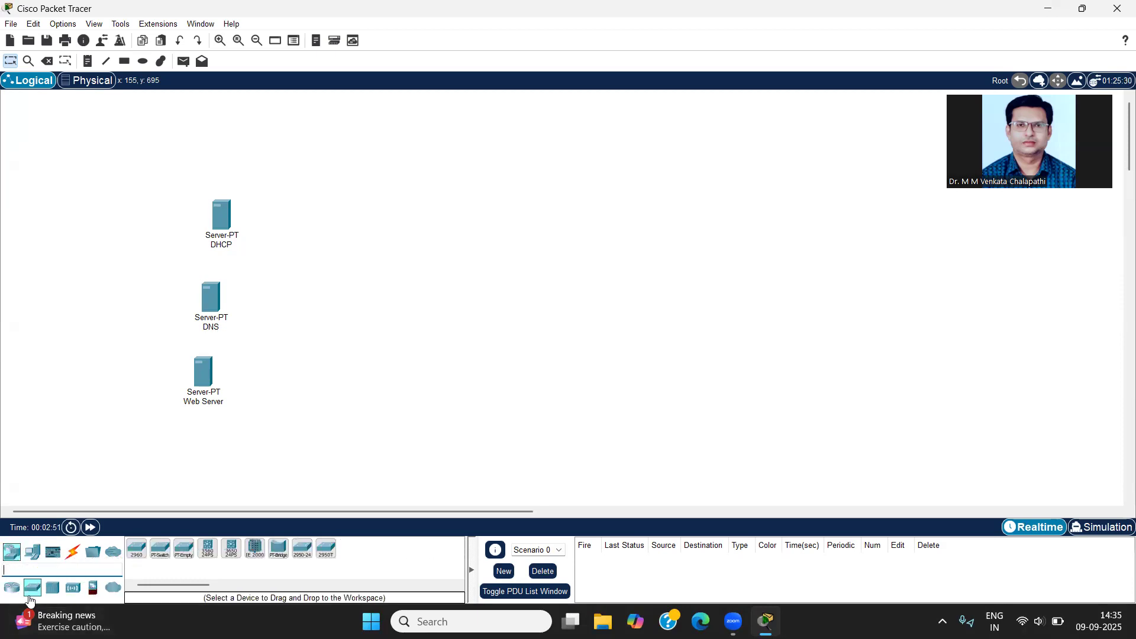
click(136, 548)
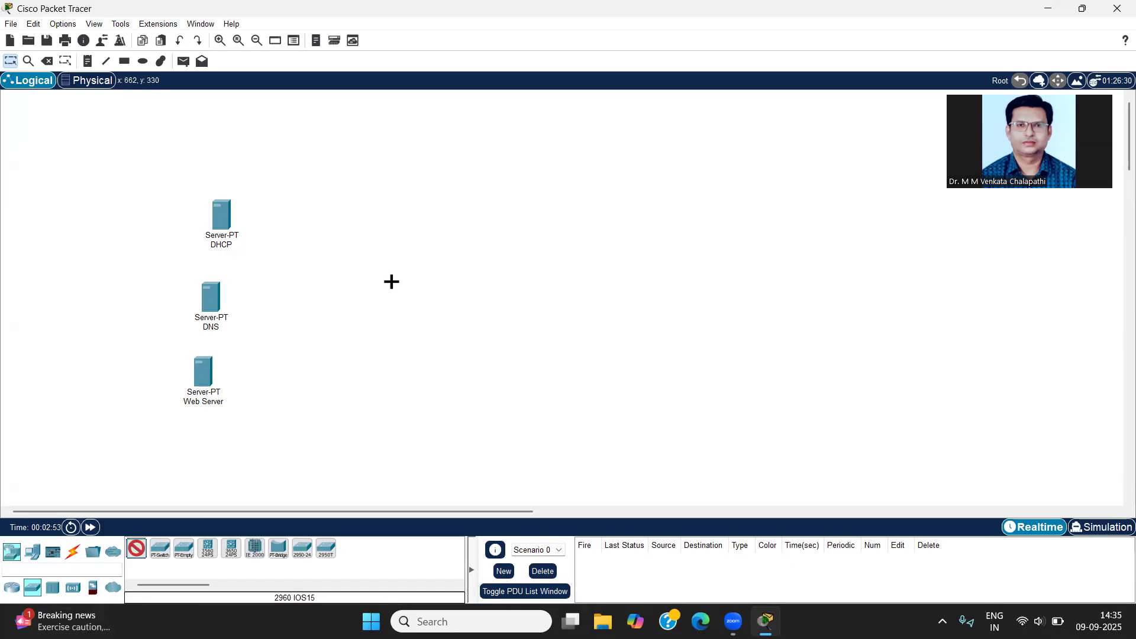
click(392, 285)
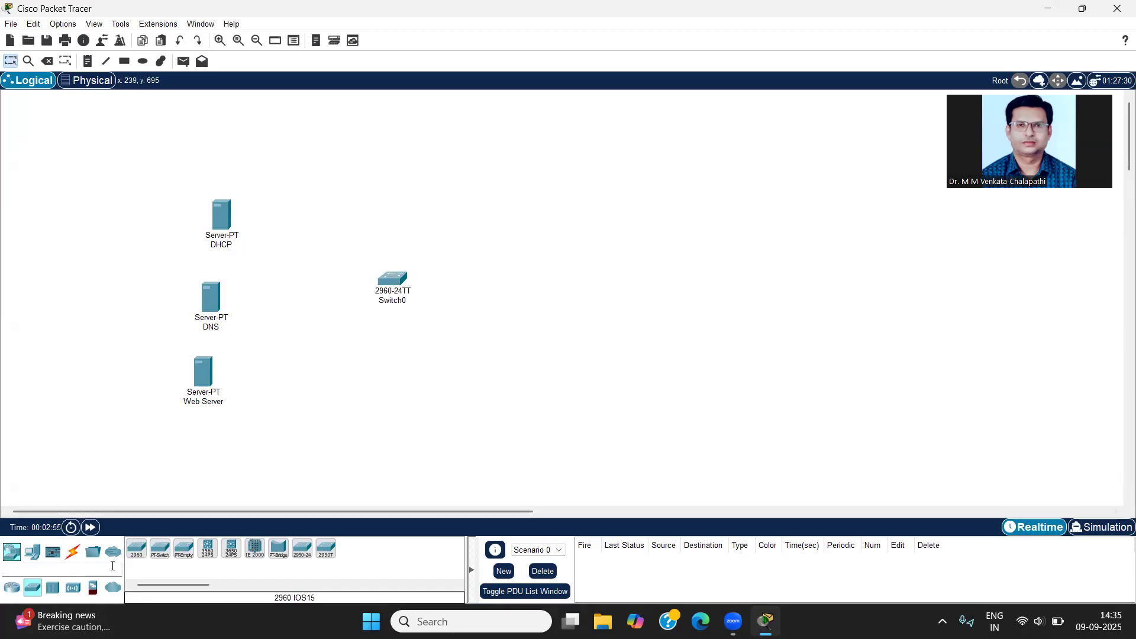
click(137, 548)
click(740, 254)
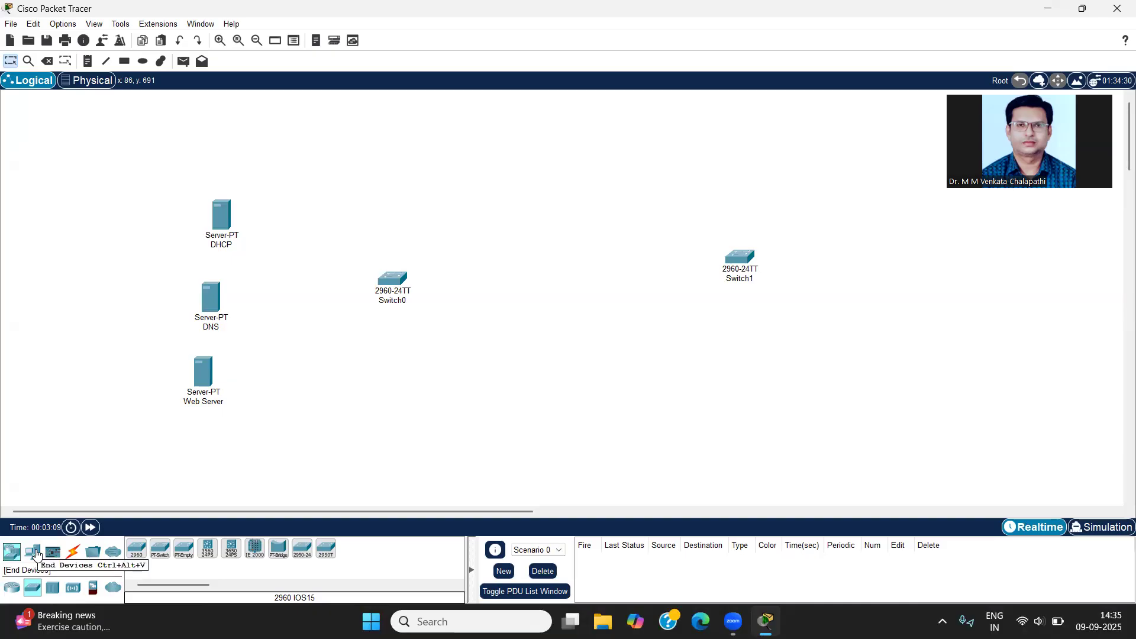
Step: Place three PCs around Switch0, two below it and one above it
click(34, 552)
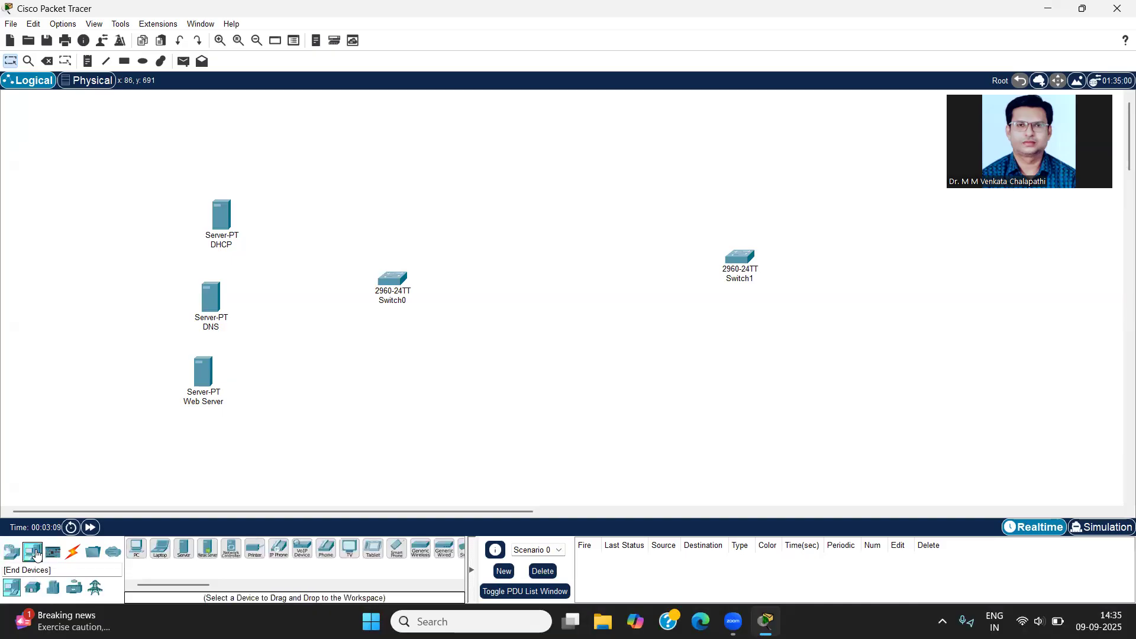
click(136, 549)
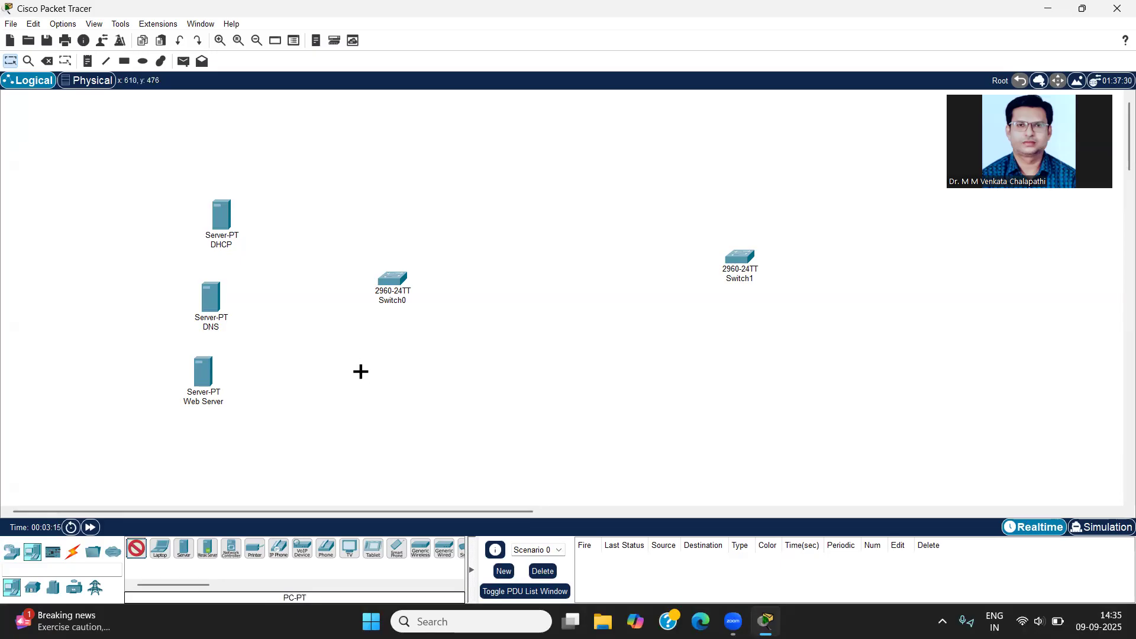
click(361, 371)
click(460, 363)
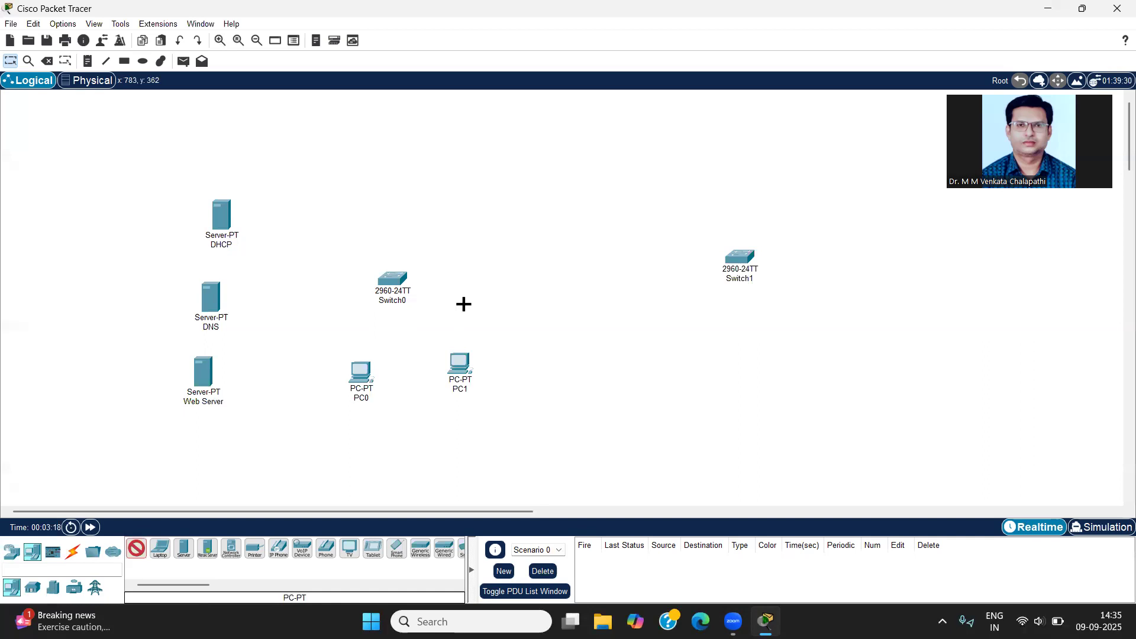
click(386, 167)
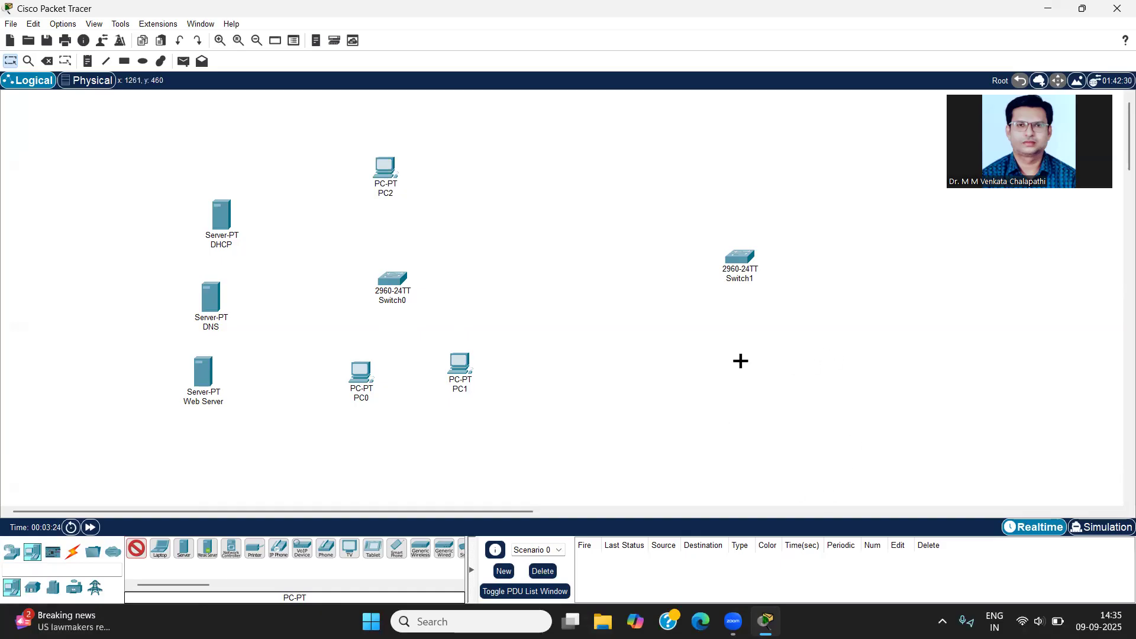
Step: Place five PCs in an arc around the right side of Switch1, from below it to above it
click(856, 378)
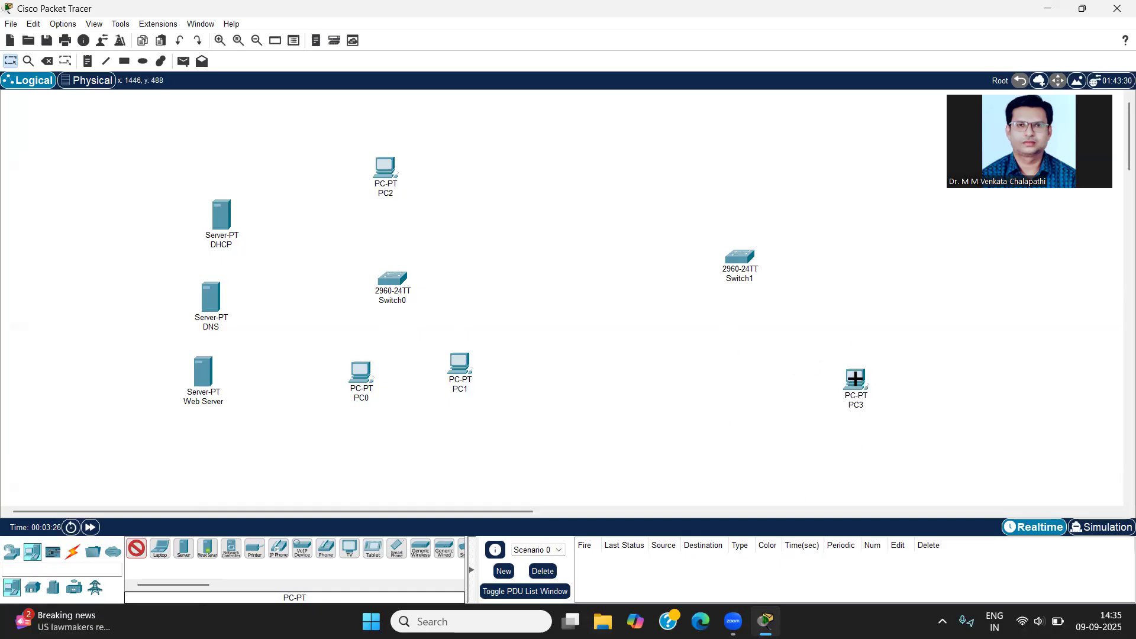
click(899, 317)
click(904, 228)
click(882, 169)
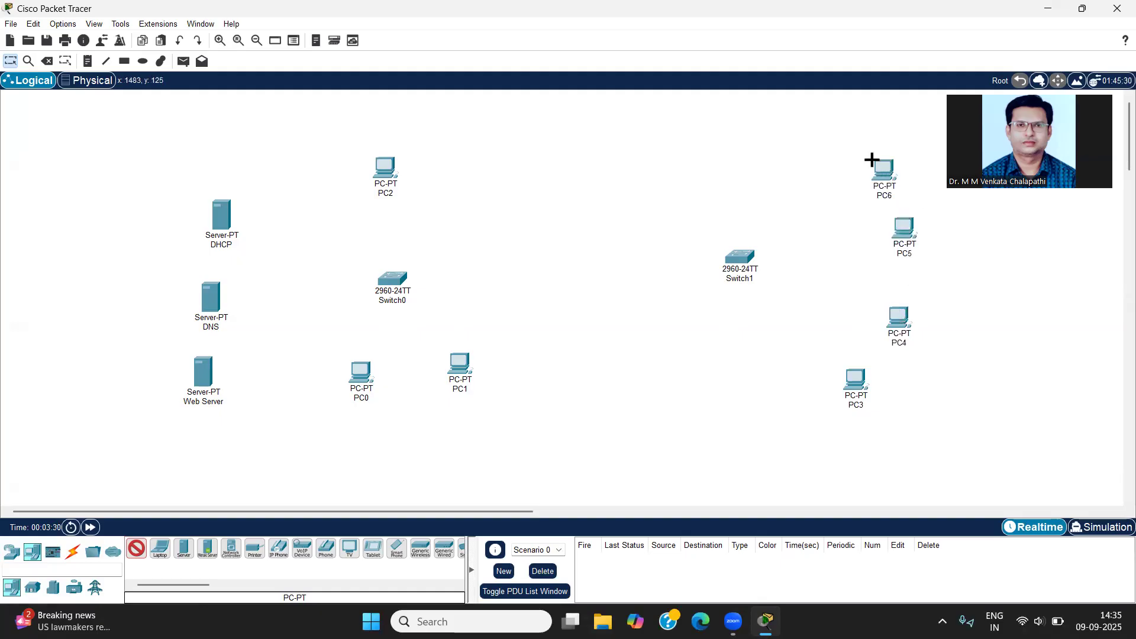
click(800, 127)
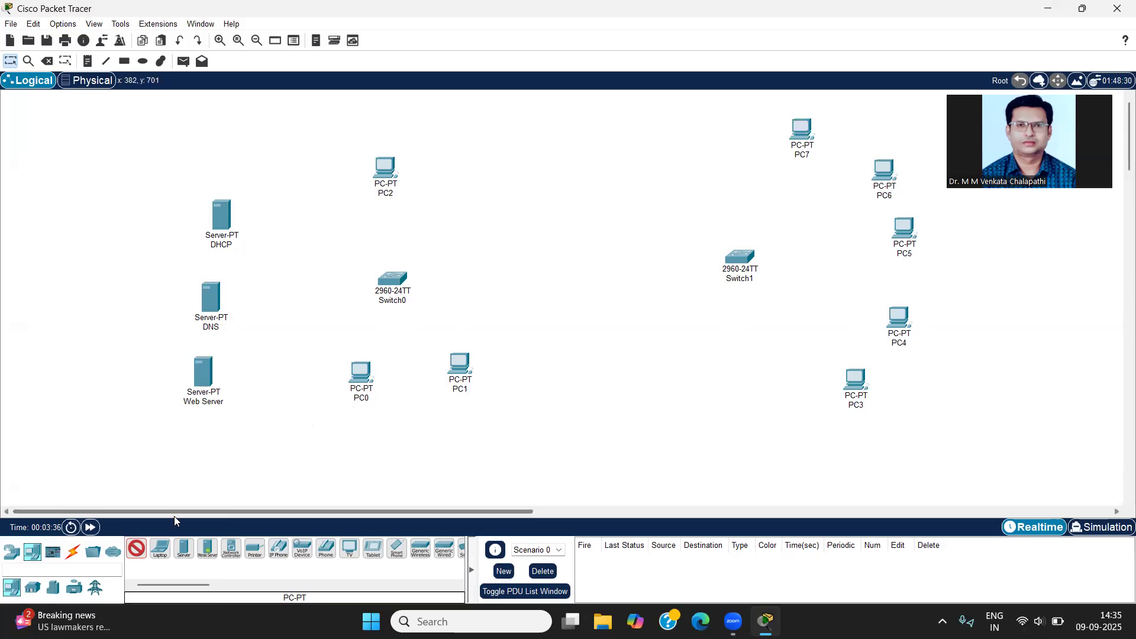
Step: Connect Switch0 FastEthernet0/1 to the DHCP server's FastEthernet0 with a copper straight-through cable
click(74, 553)
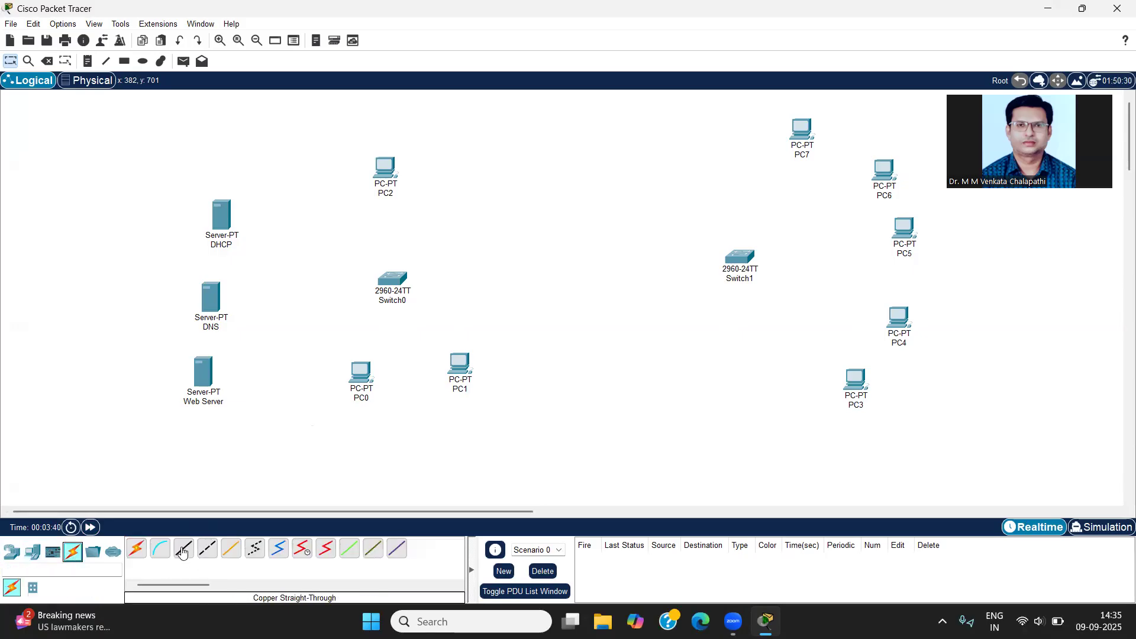
click(183, 549)
click(396, 284)
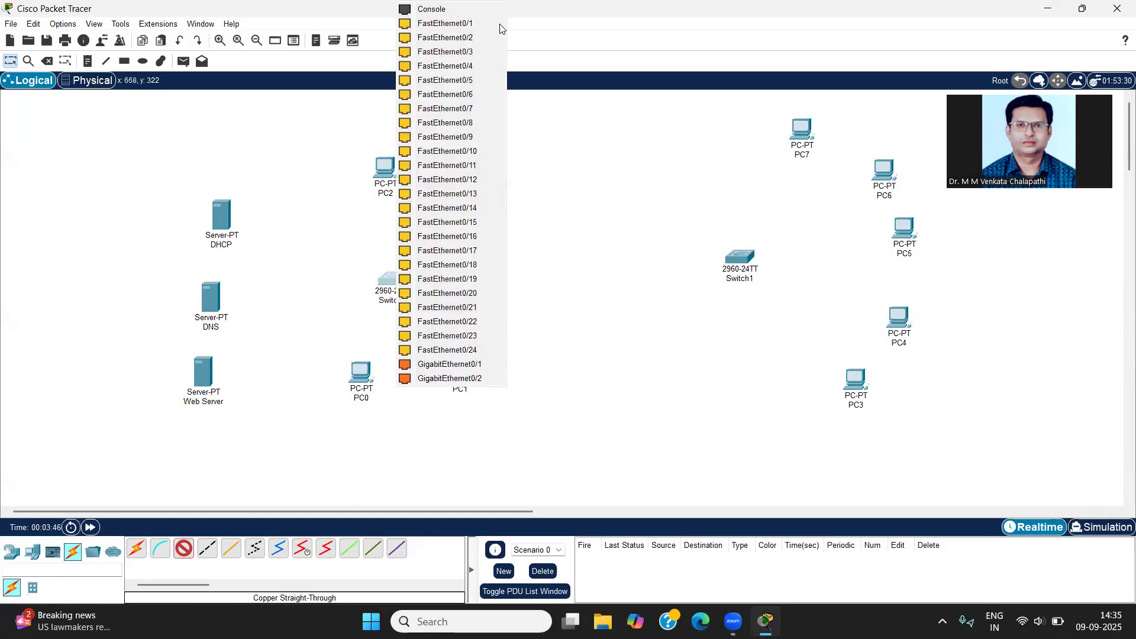
click(474, 26)
click(222, 214)
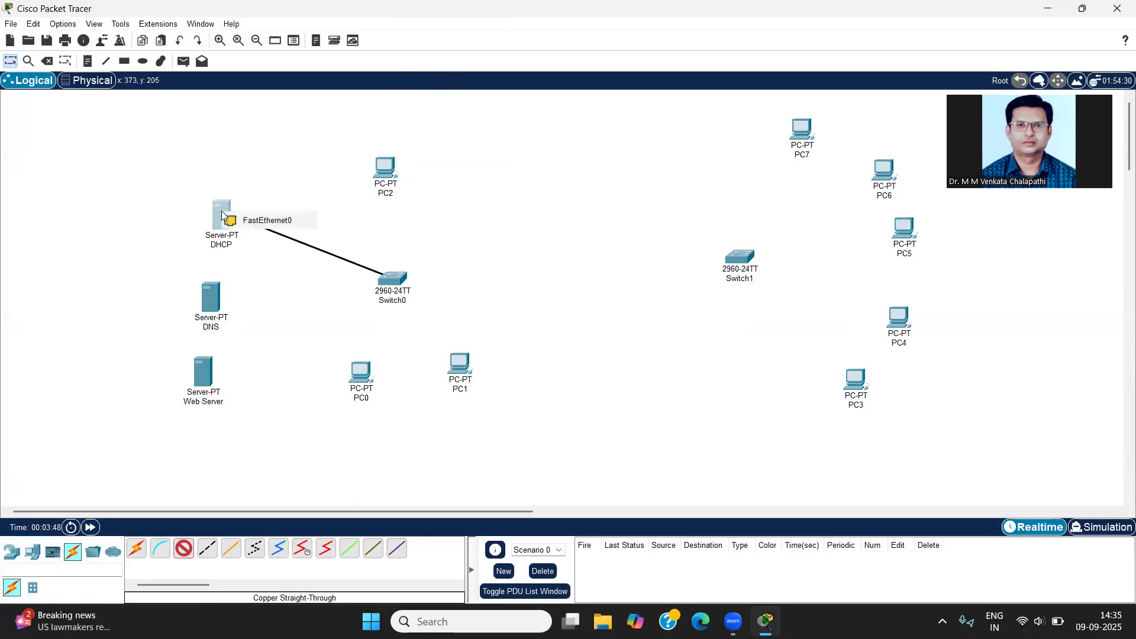
click(228, 220)
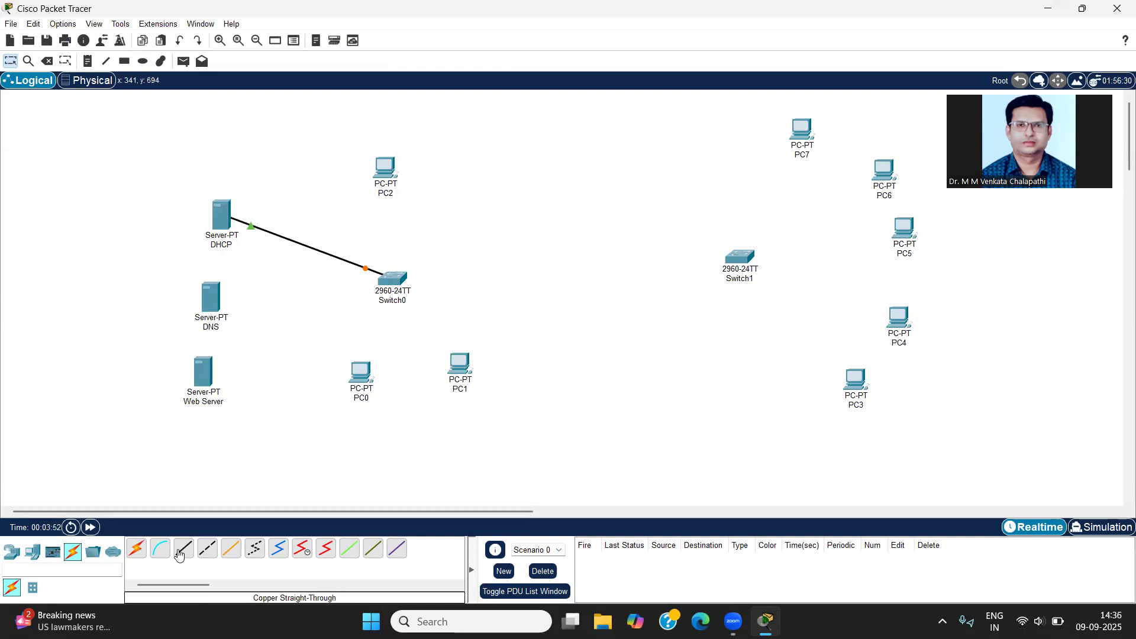
Step: Connect Switch0 FastEthernet0/2 to the DNS server's FastEthernet0 with a copper straight-through cable
click(392, 279)
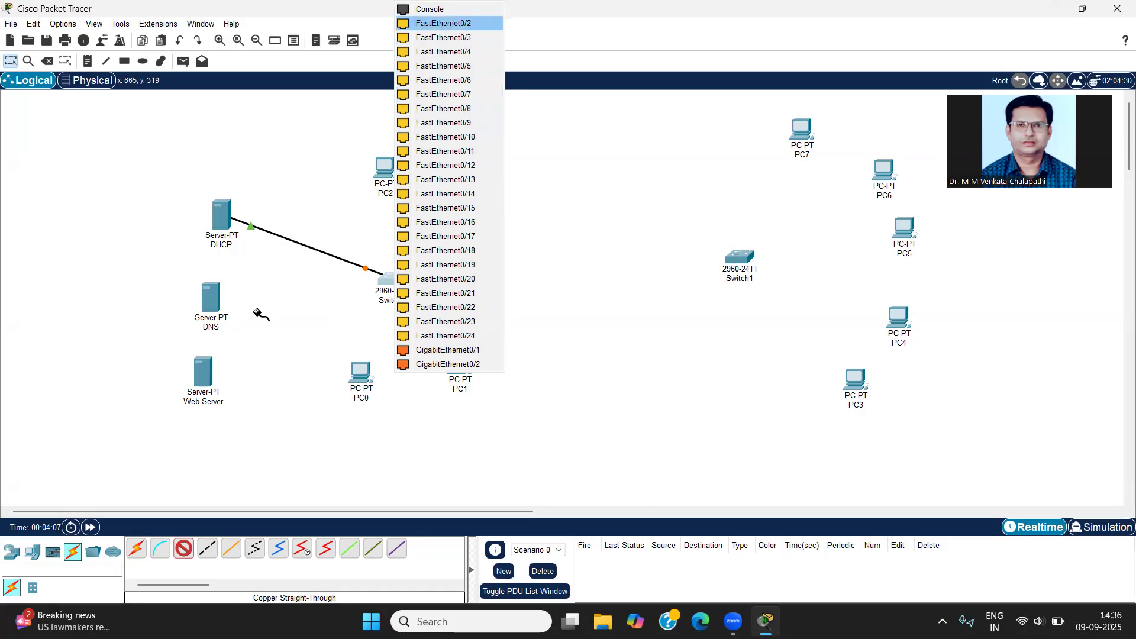
click(455, 23)
click(219, 295)
click(229, 309)
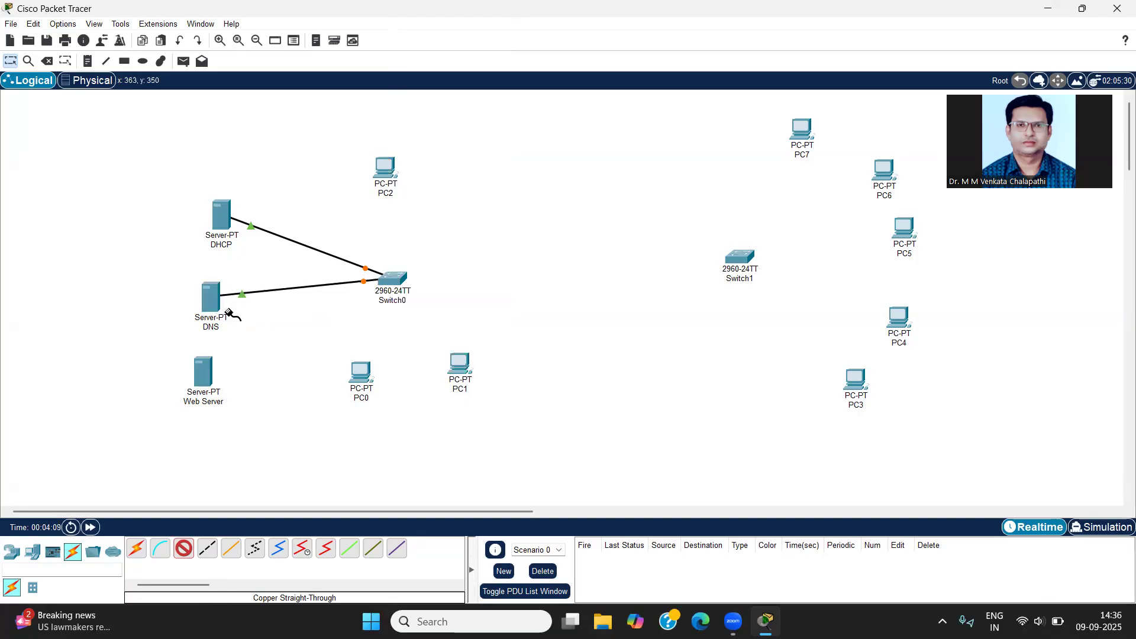
Step: Connect Switch0 FastEthernet0/3 to the Web Server's FastEthernet0 with a copper straight-through cable
click(404, 281)
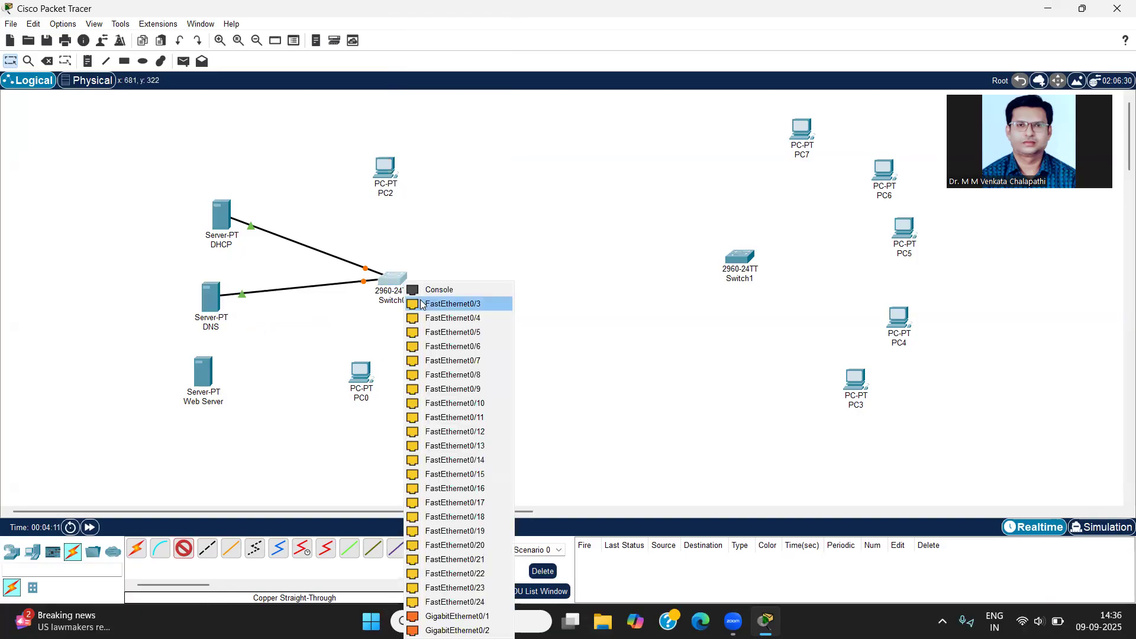
click(421, 304)
click(215, 371)
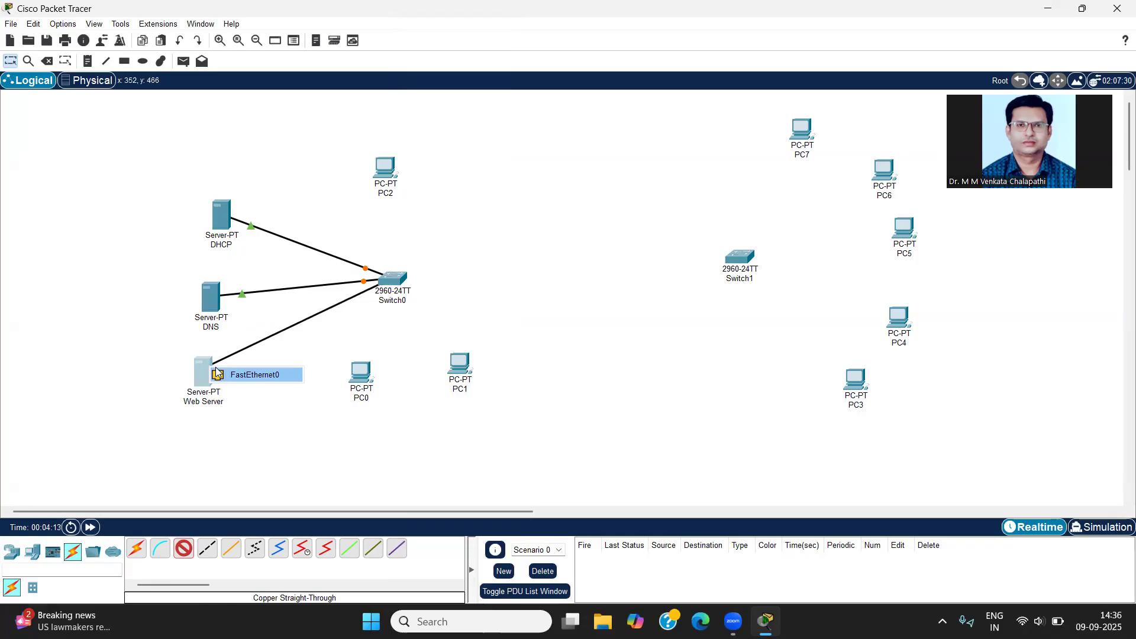
click(218, 374)
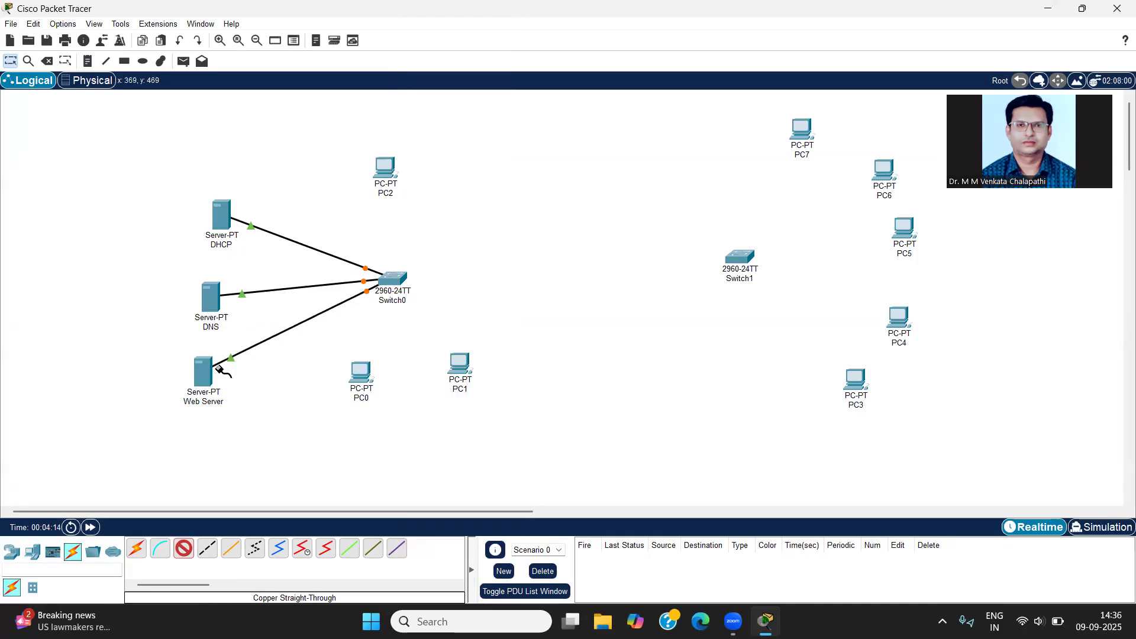
Step: Connect Switch0 FastEthernet0/4 to PC0's FastEthernet0 with a copper straight-through cable
click(395, 288)
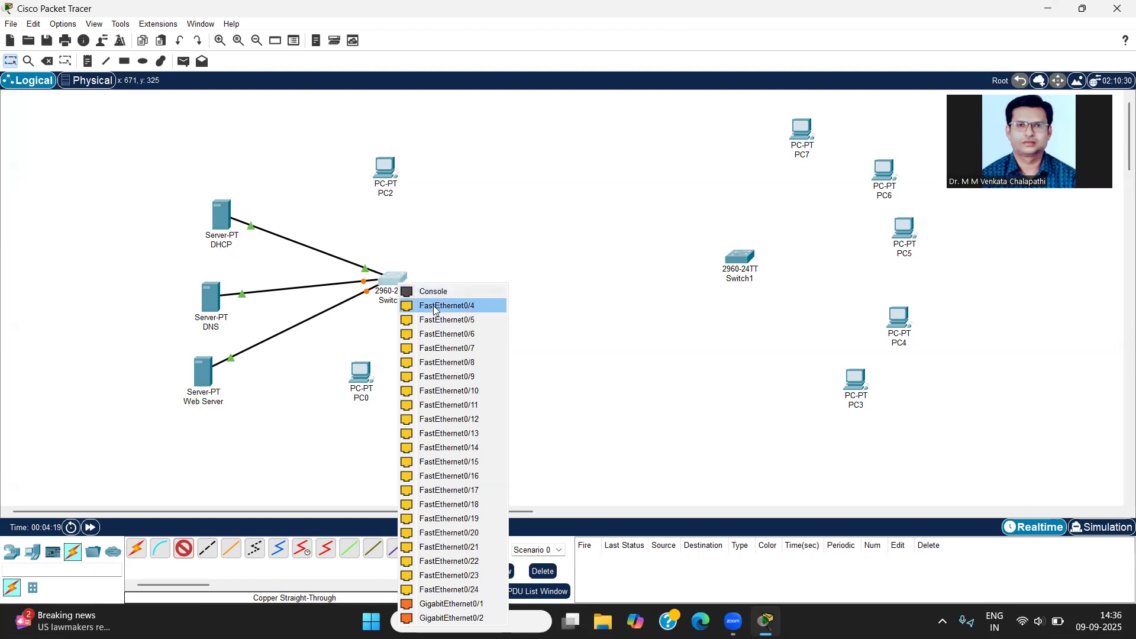
click(433, 306)
click(363, 371)
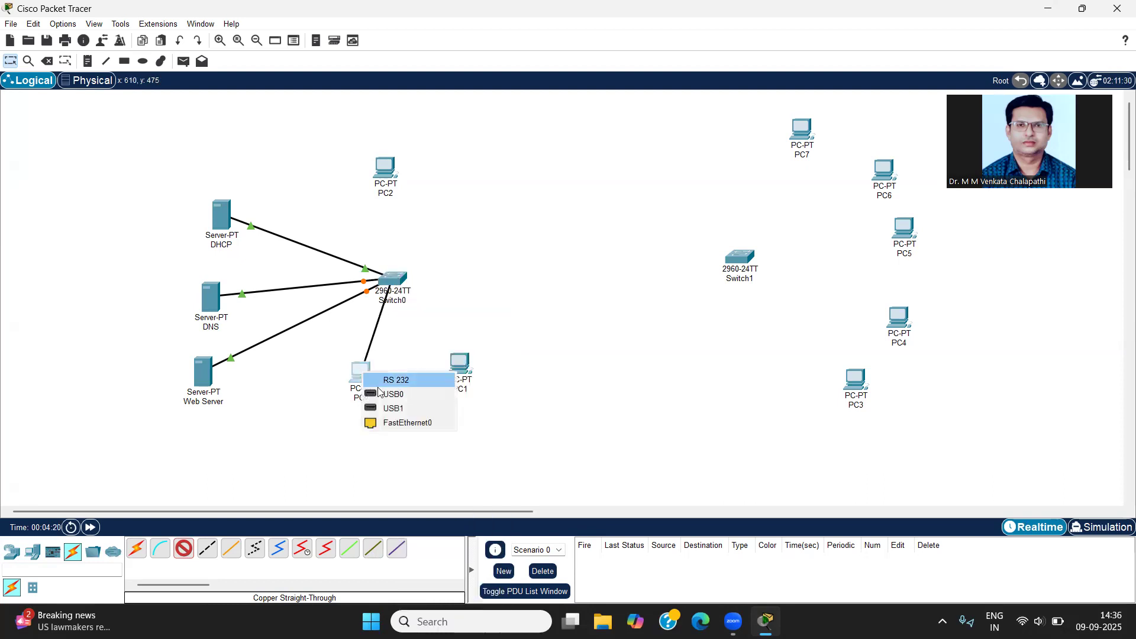
click(387, 422)
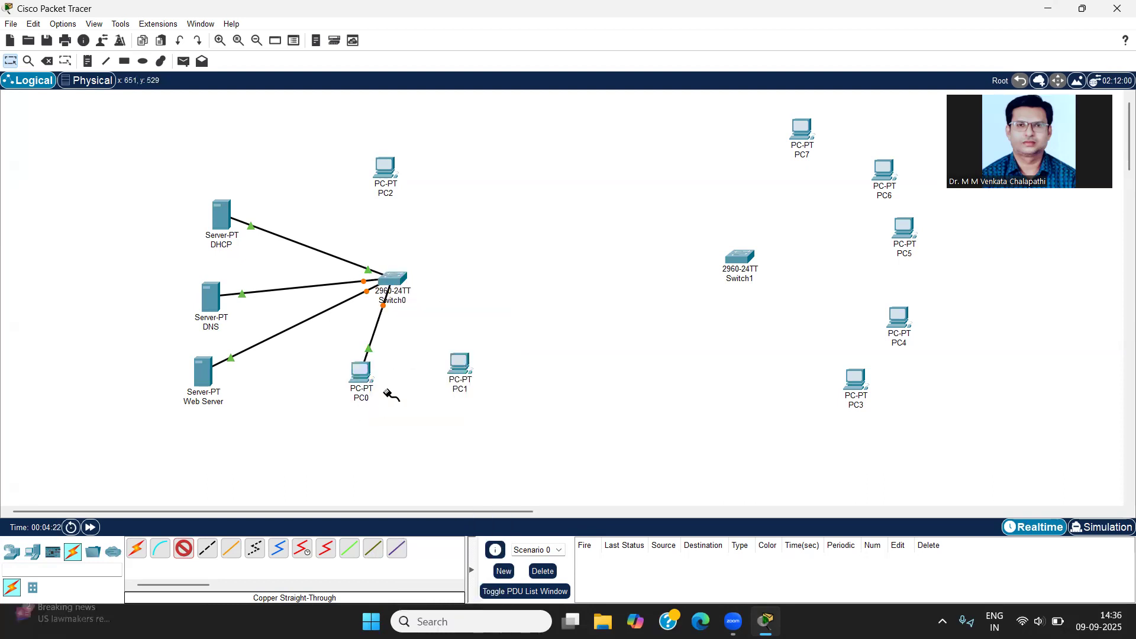
Step: Connect the next free FastEthernet port of Switch0 to PC1's FastEthernet0 with a copper straight-through cable
click(395, 283)
click(418, 305)
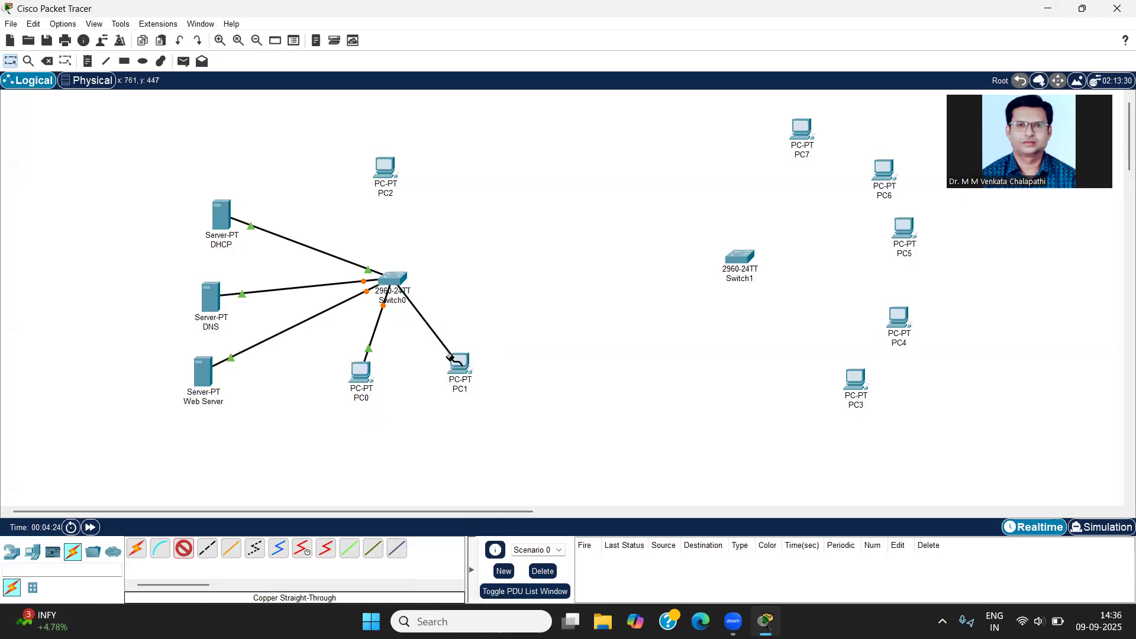
click(456, 363)
click(475, 408)
Step: Connect the next free FastEthernet port of Switch0 to PC2's FastEthernet0 with a copper straight-through cable
click(395, 280)
click(420, 303)
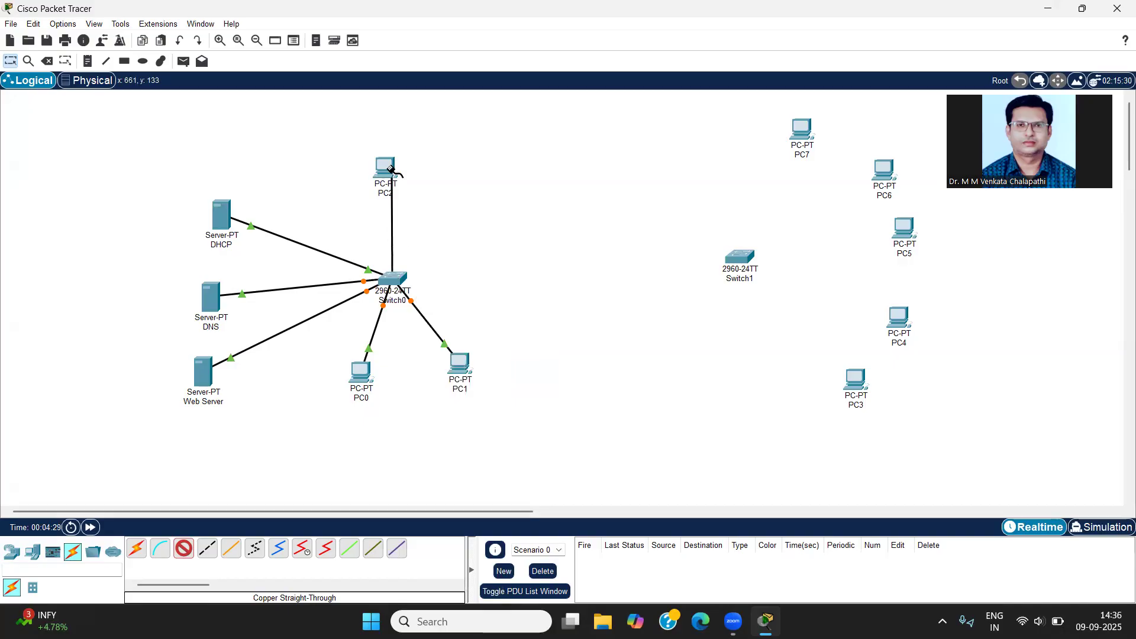
click(390, 171)
click(432, 218)
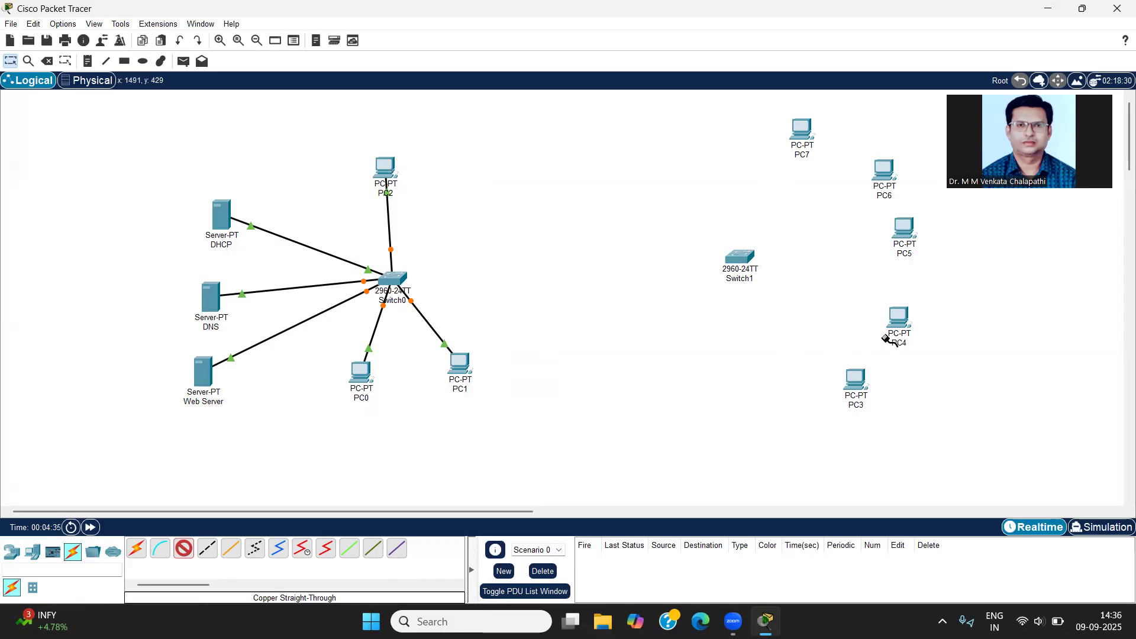
Step: Connect Switch1 FastEthernet0/1 to PC3's FastEthernet0 with a copper straight-through cable
click(744, 264)
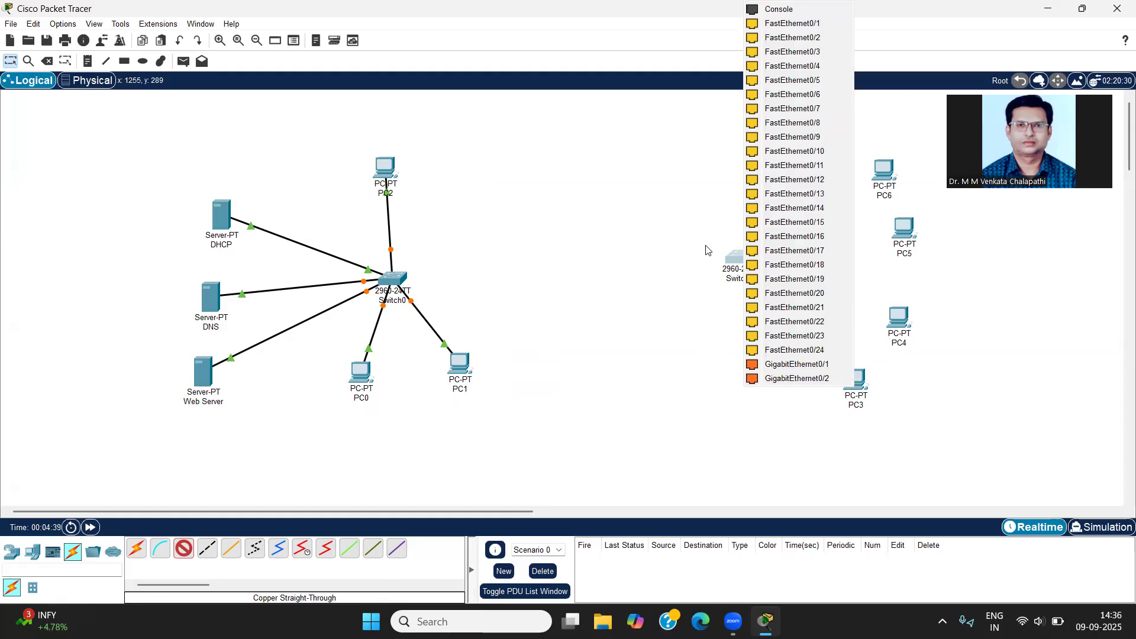
click(793, 23)
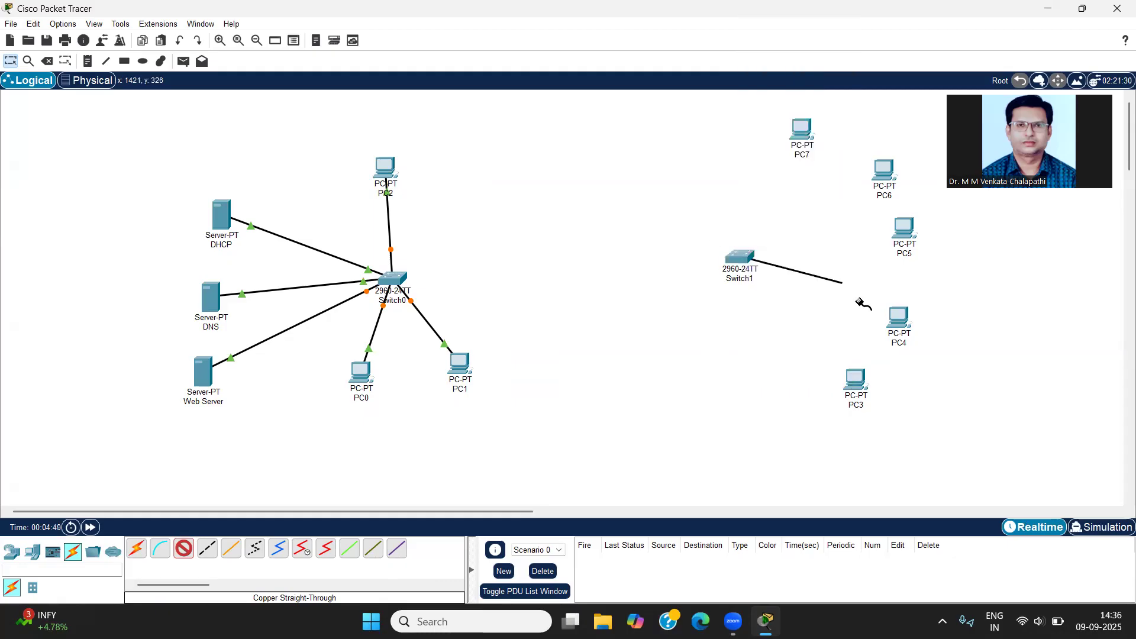
click(859, 377)
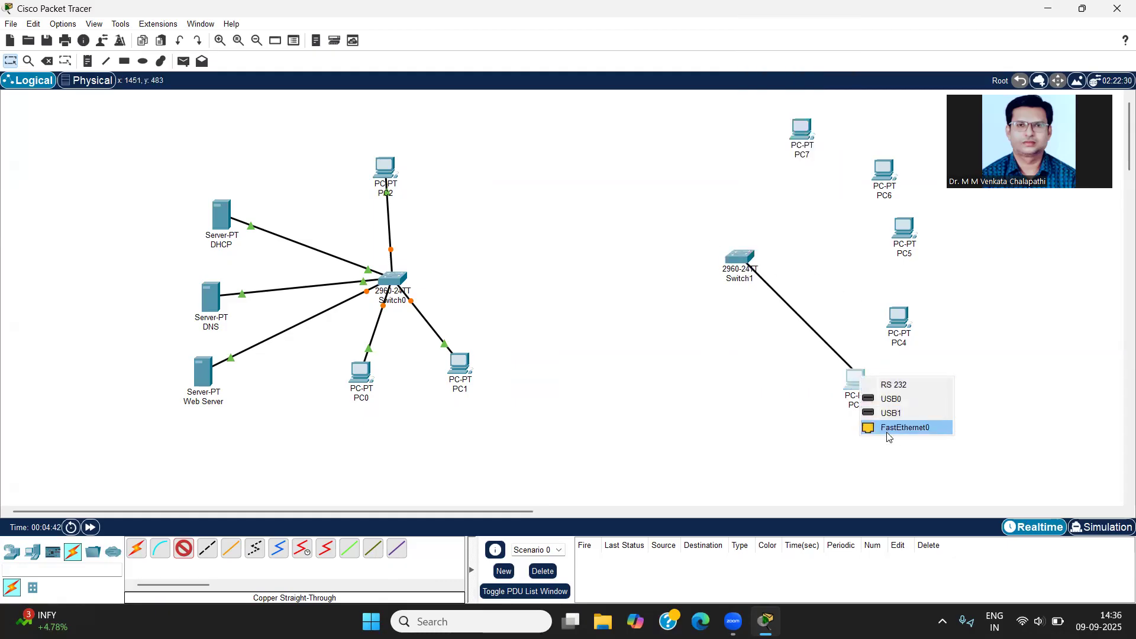
click(887, 425)
Step: Connect PC4's FastEthernet0 to Switch1 FastEthernet0/2 with a copper straight-through cable
click(903, 323)
click(915, 369)
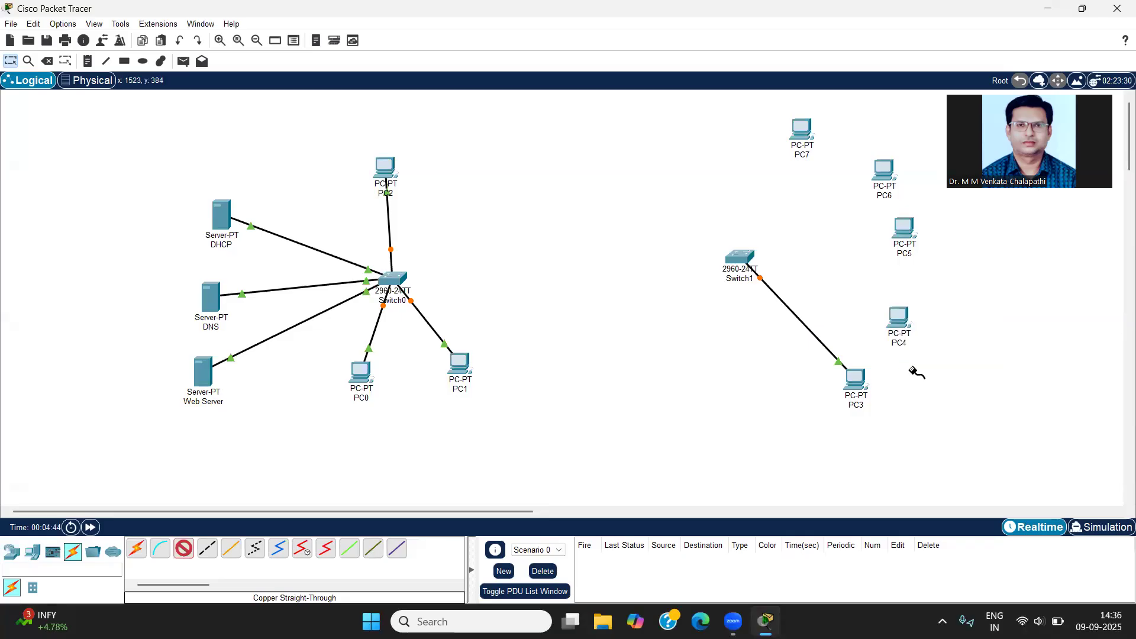
click(748, 255)
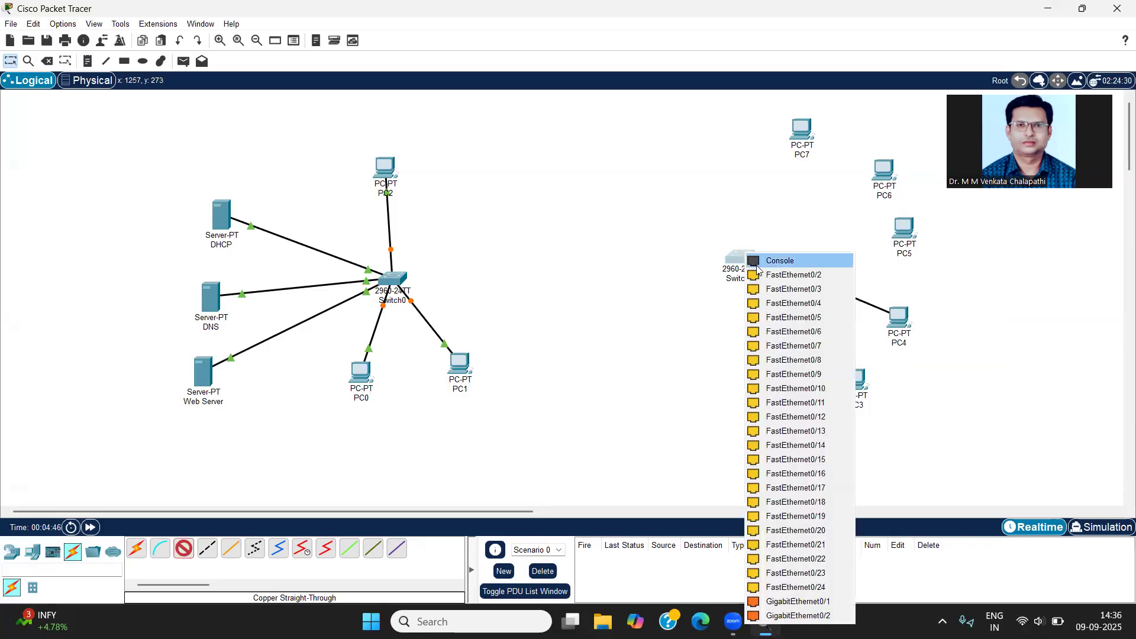
click(769, 273)
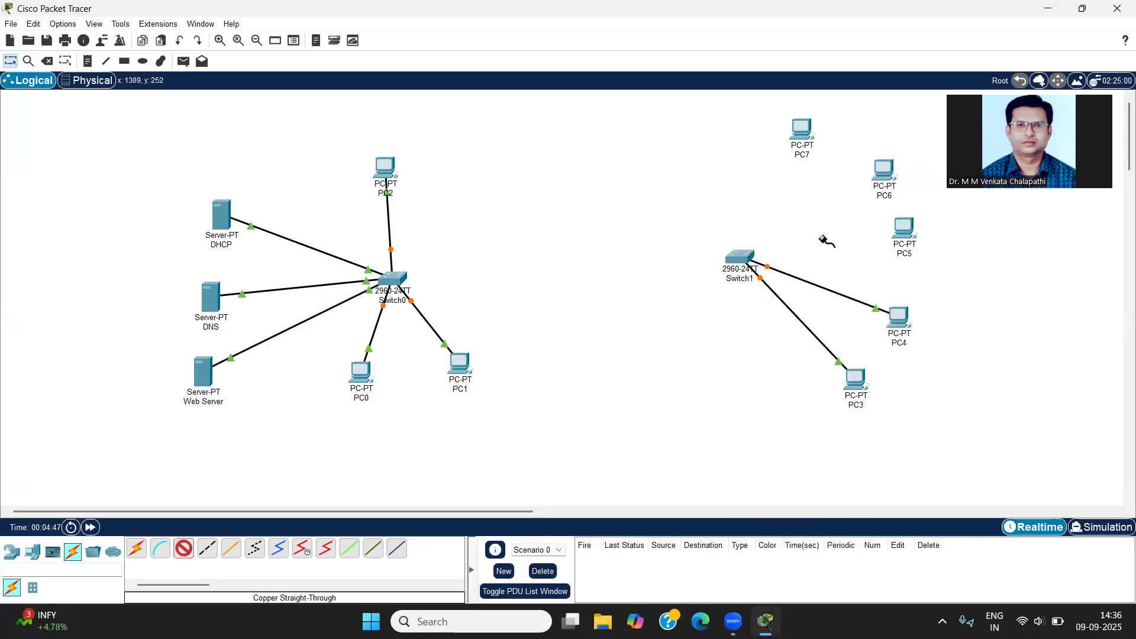
Step: Connect PC5's FastEthernet0 to the next free FastEthernet port of Switch1 with a copper straight-through cable
click(903, 228)
click(923, 278)
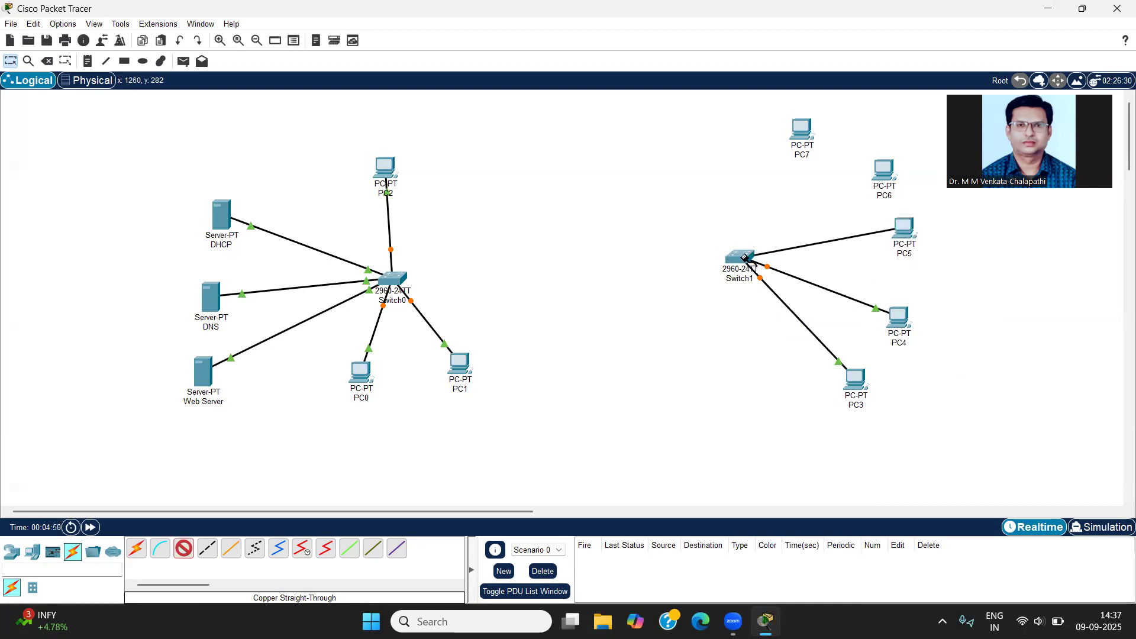
click(746, 259)
click(771, 282)
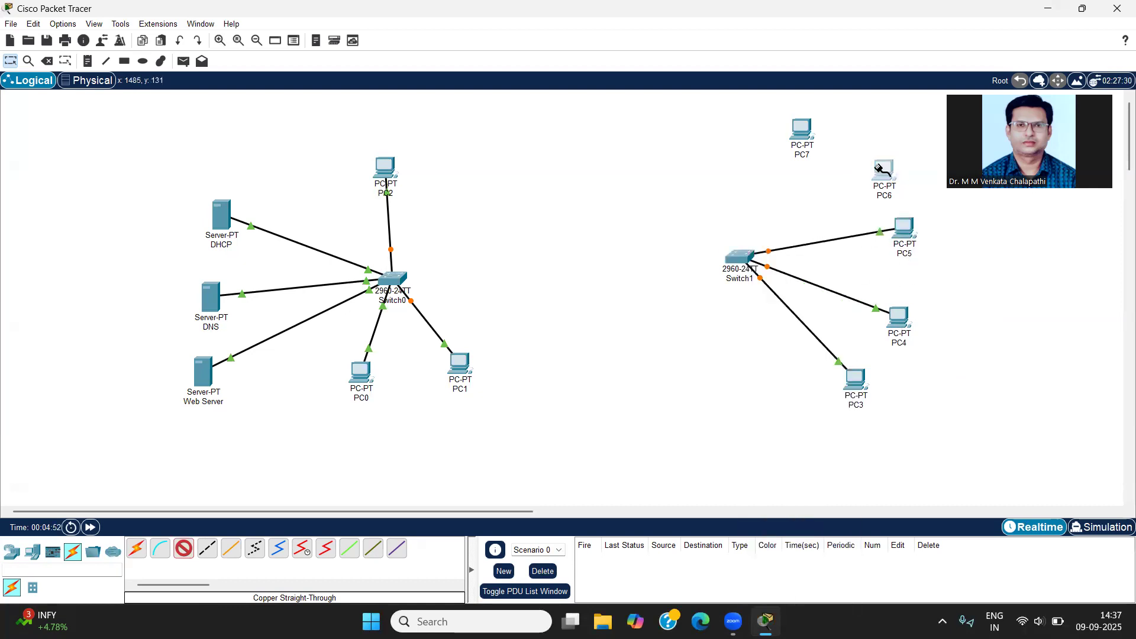
Step: Connect PC6's FastEthernet0 to the next free FastEthernet port of Switch1 with a copper straight-through cable
click(884, 168)
click(890, 219)
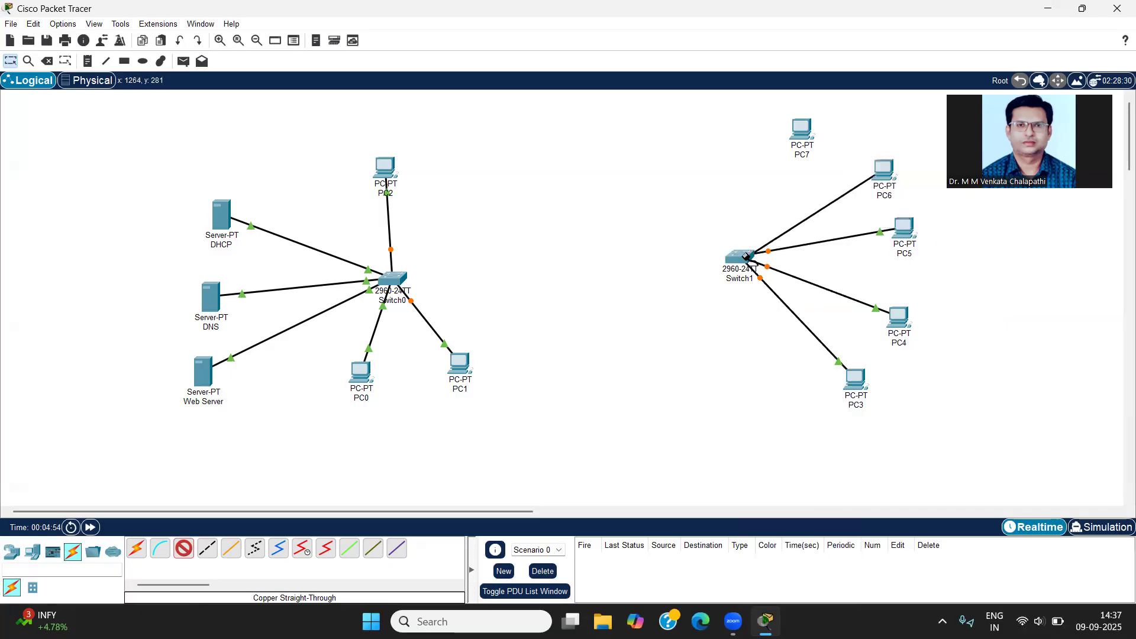
click(745, 258)
click(758, 281)
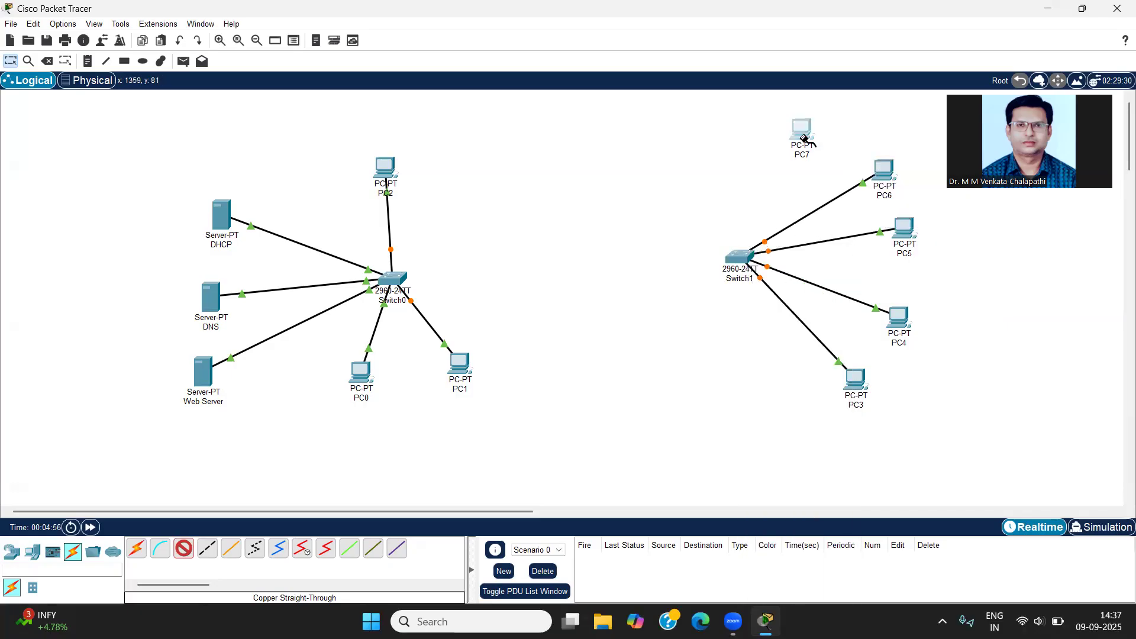
Step: Connect PC7's FastEthernet0 to the next free FastEthernet port of Switch1 with a copper straight-through cable
click(805, 140)
click(830, 190)
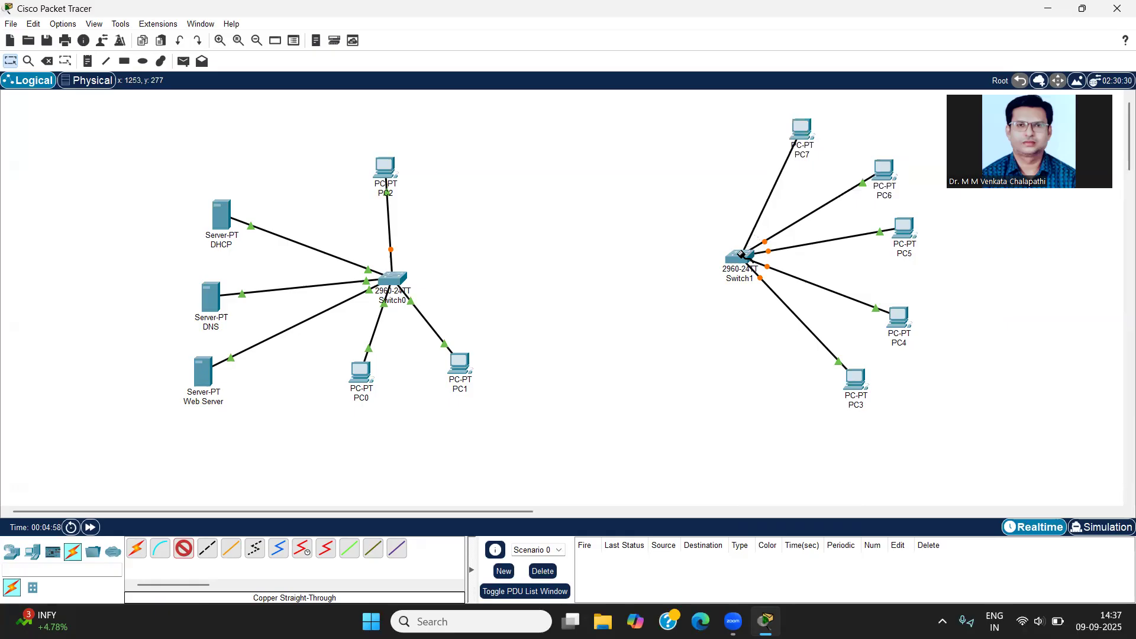
click(744, 258)
click(762, 278)
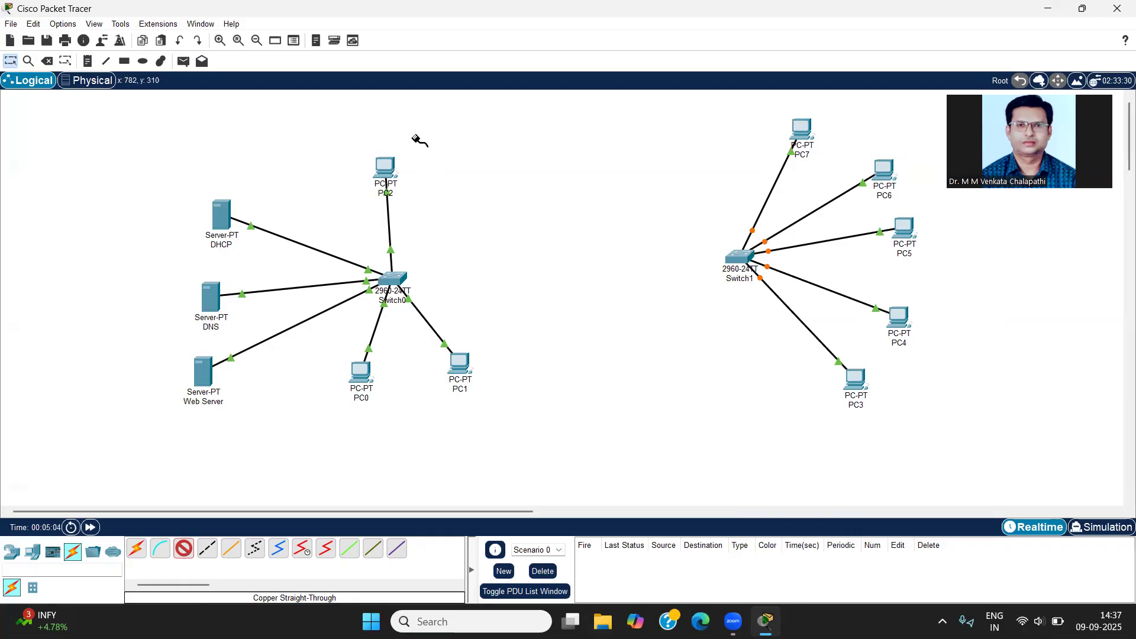
Step: Place a text note 198.162.11.0 above the DHCP server and a note 10.10.10.0 below PC3
click(88, 61)
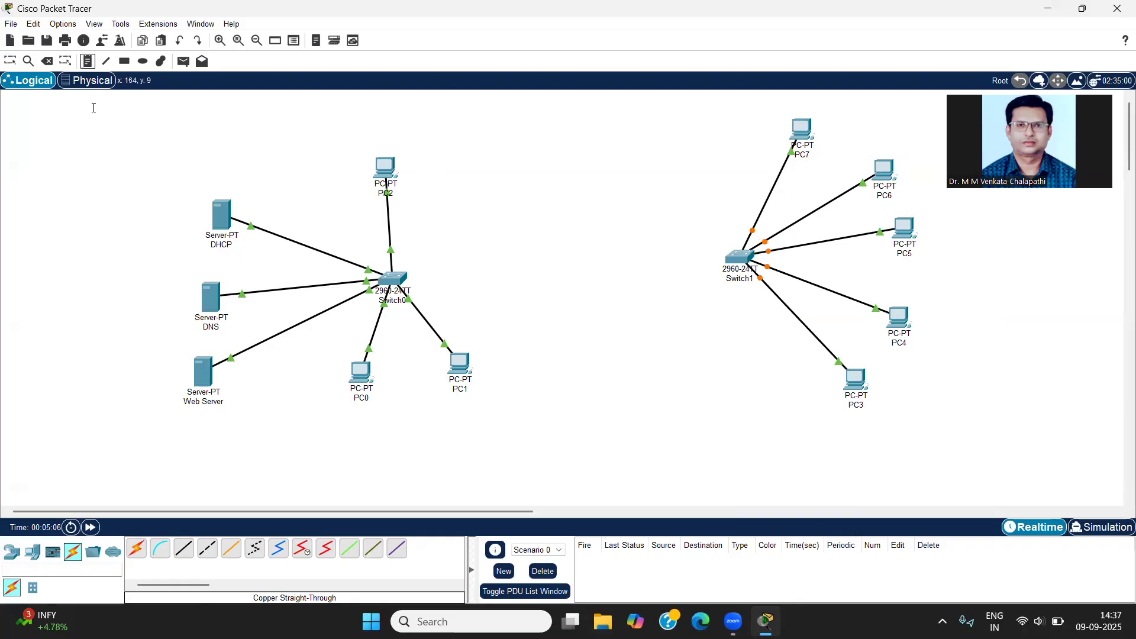
click(173, 154)
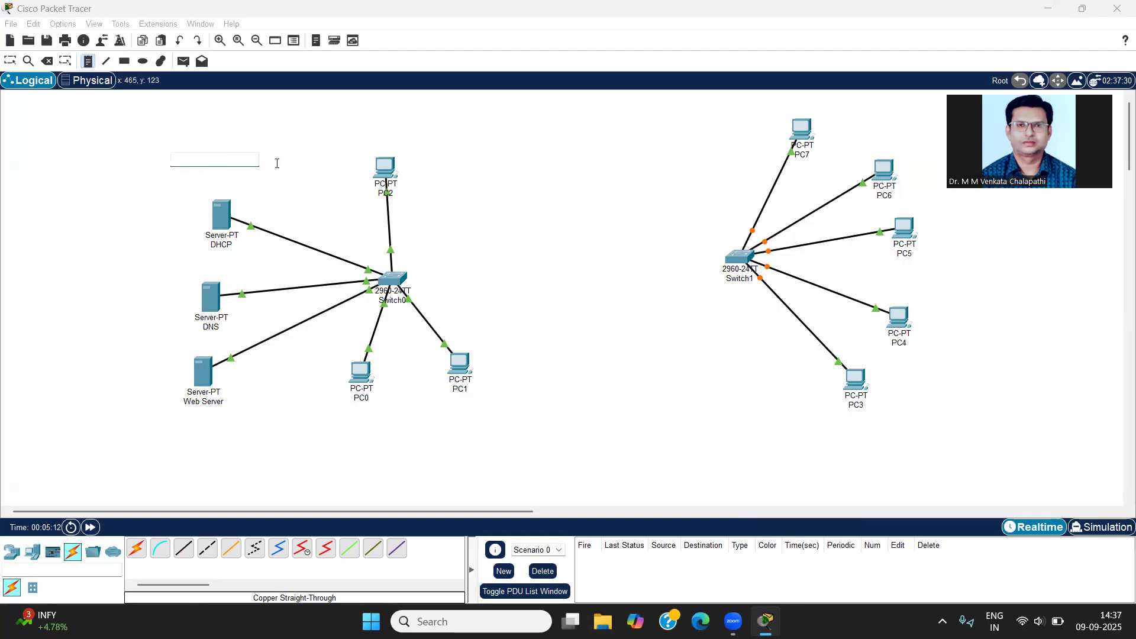
text(1)
text(98.162.11.0)
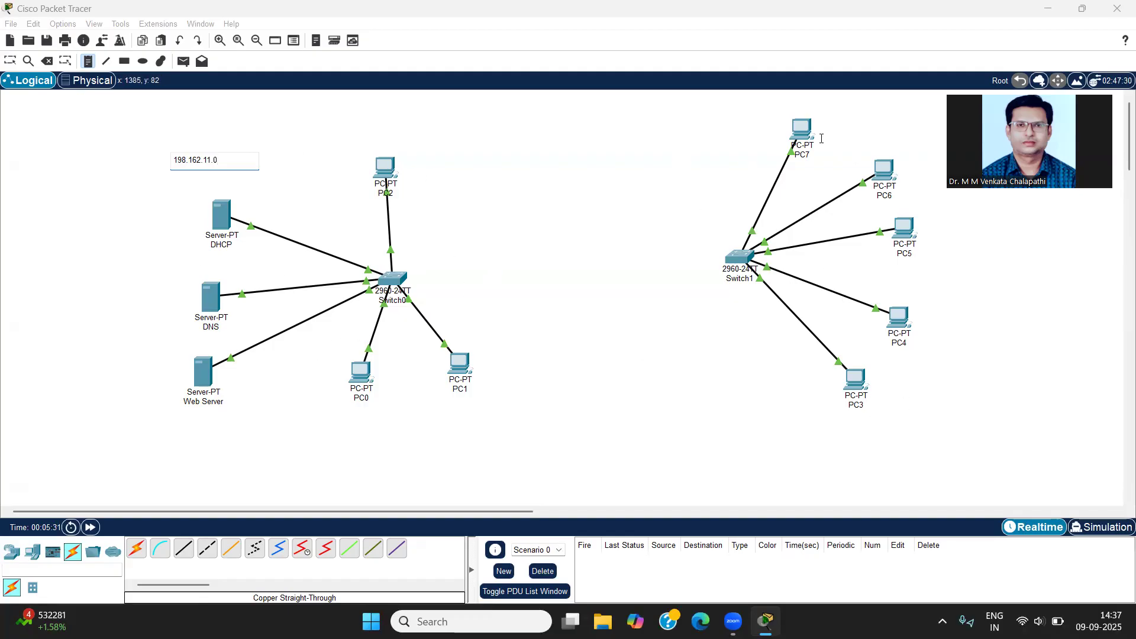
click(776, 424)
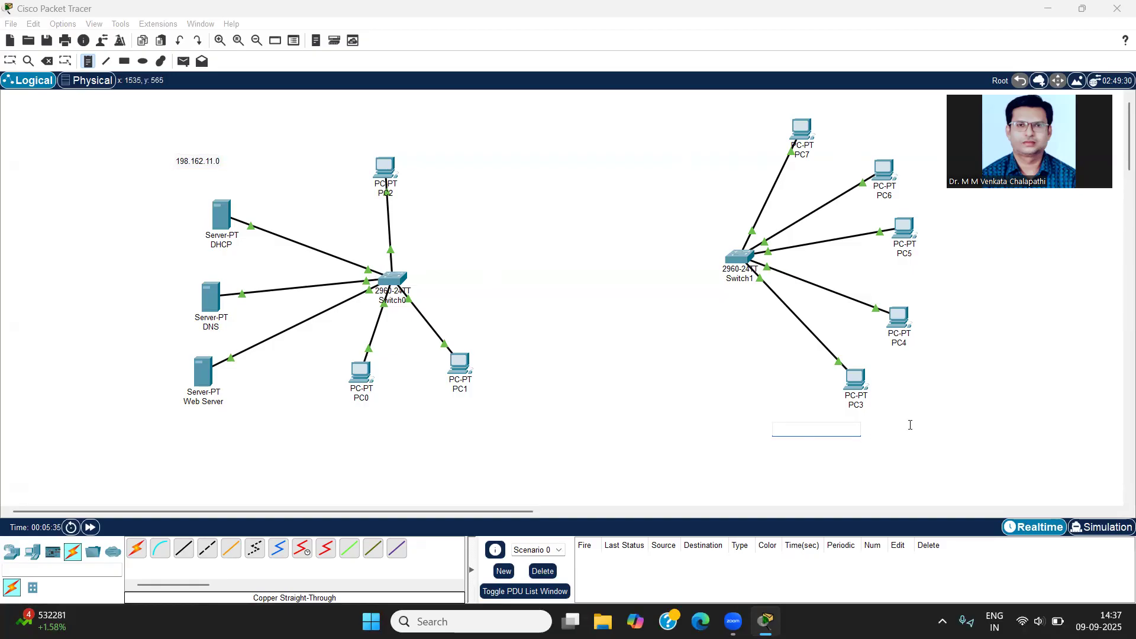
text(10.10.10.0)
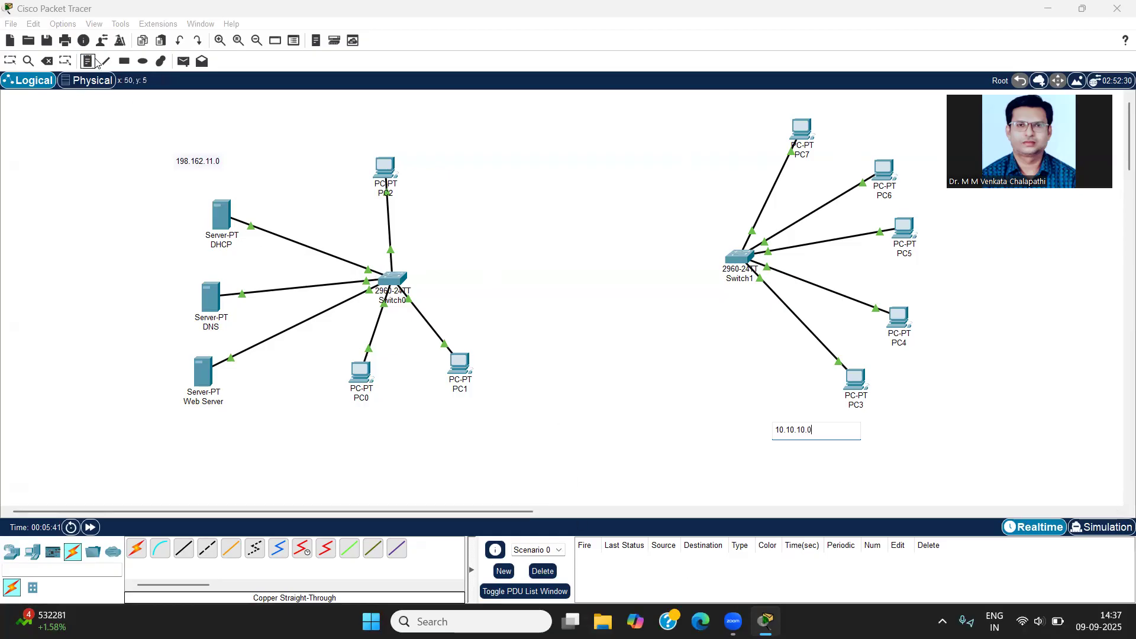
Step: Draw a rectangle filled with light yellow #ffff7f around the Switch0 network, including its servers, PCs and note
click(125, 62)
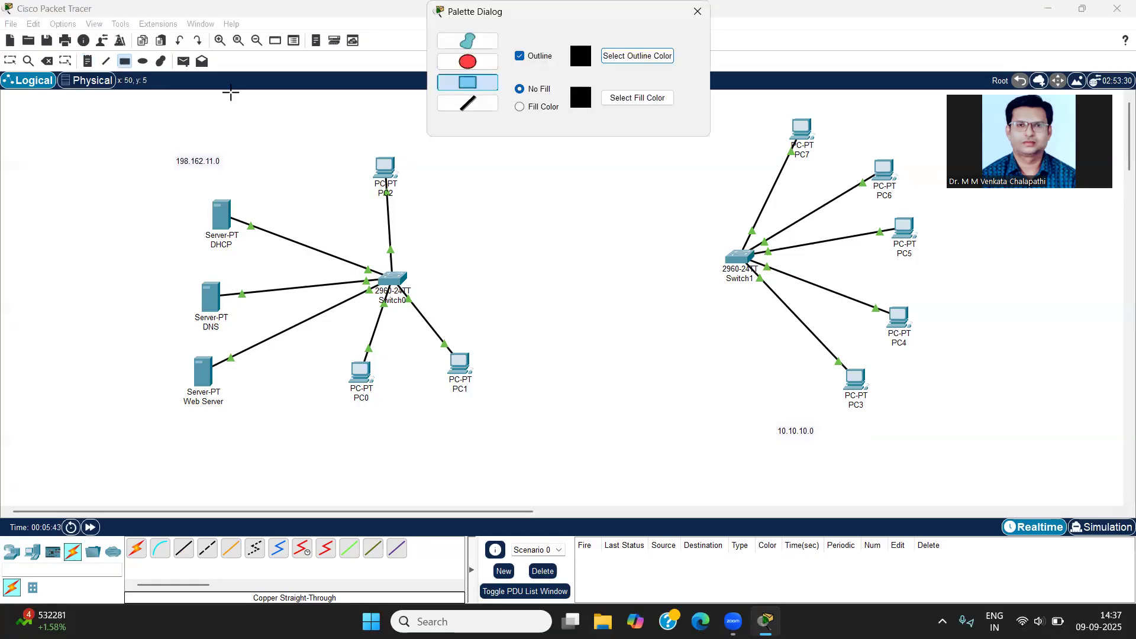
click(531, 107)
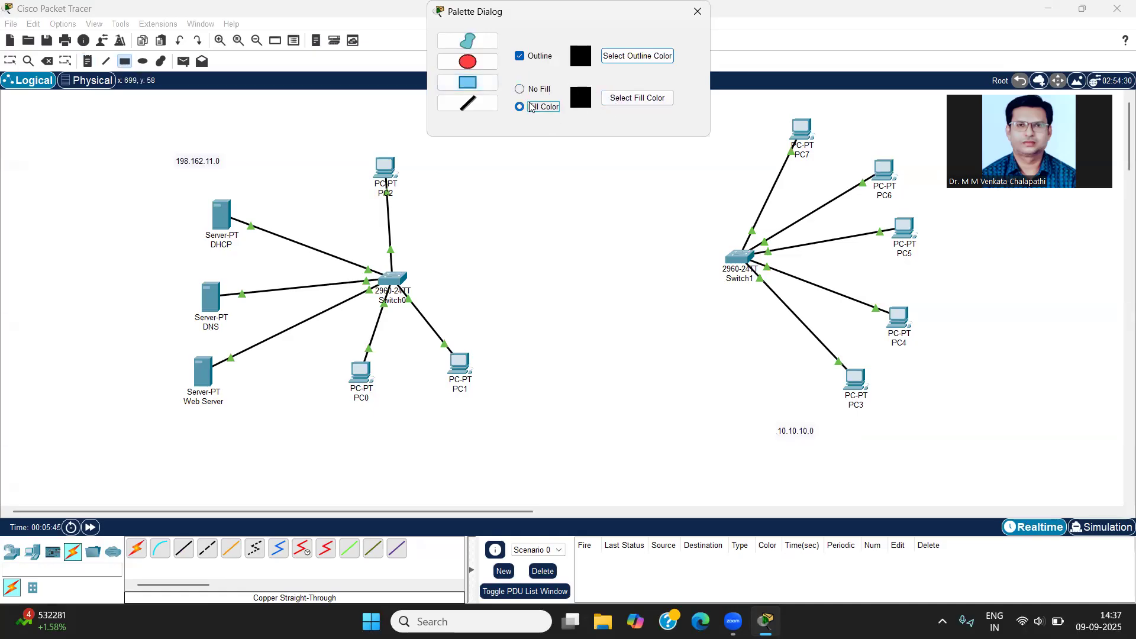
click(612, 100)
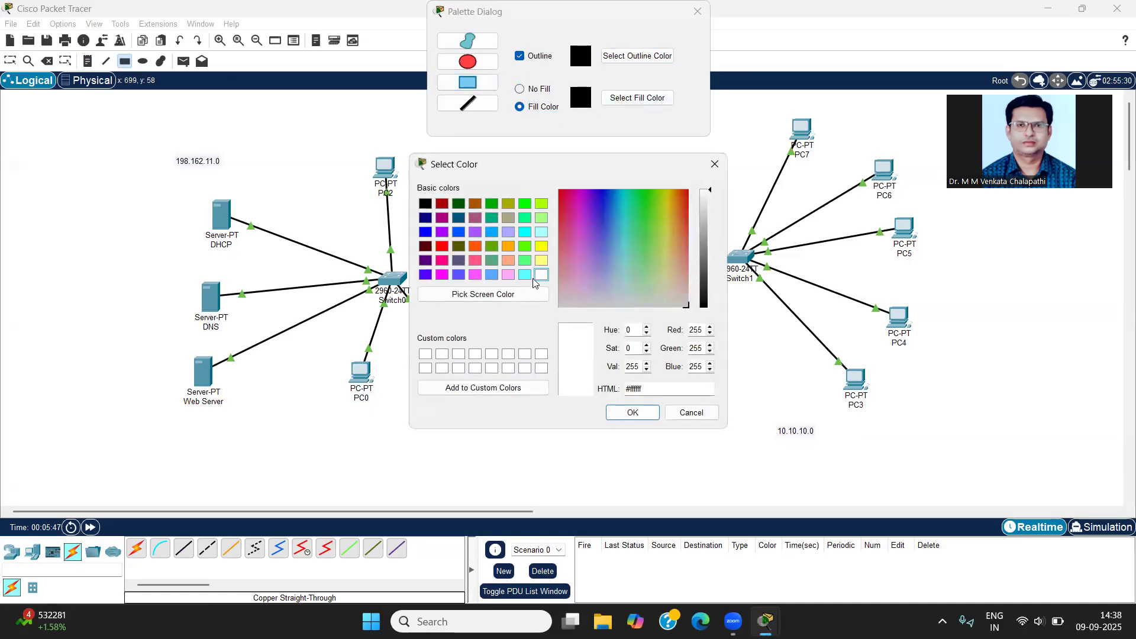
click(539, 262)
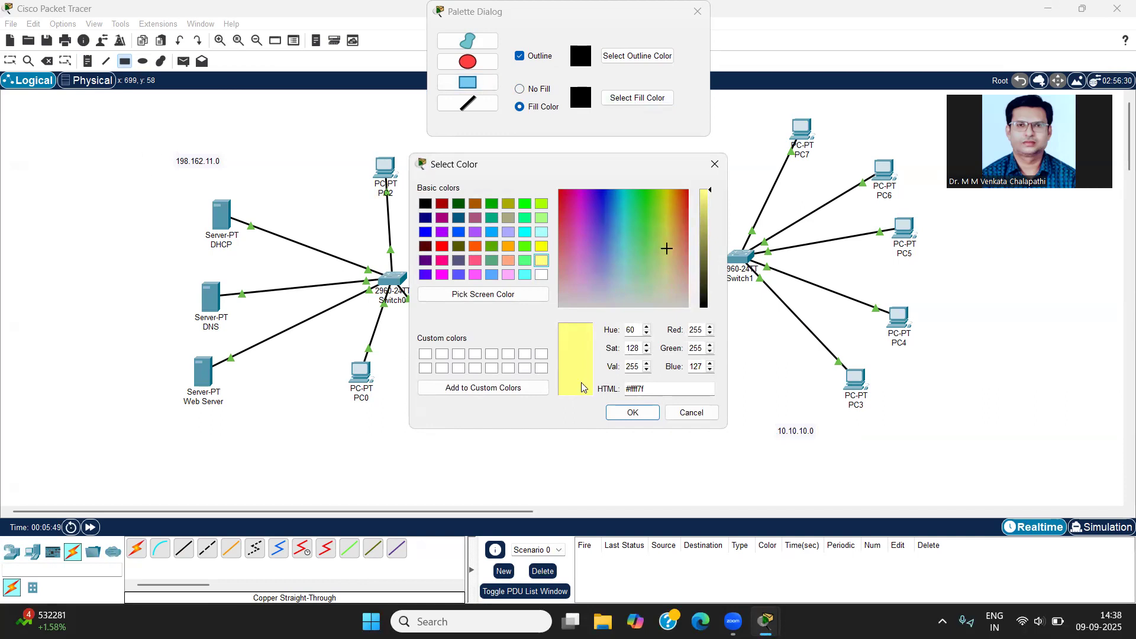
click(631, 412)
drag(111, 118, 481, 444)
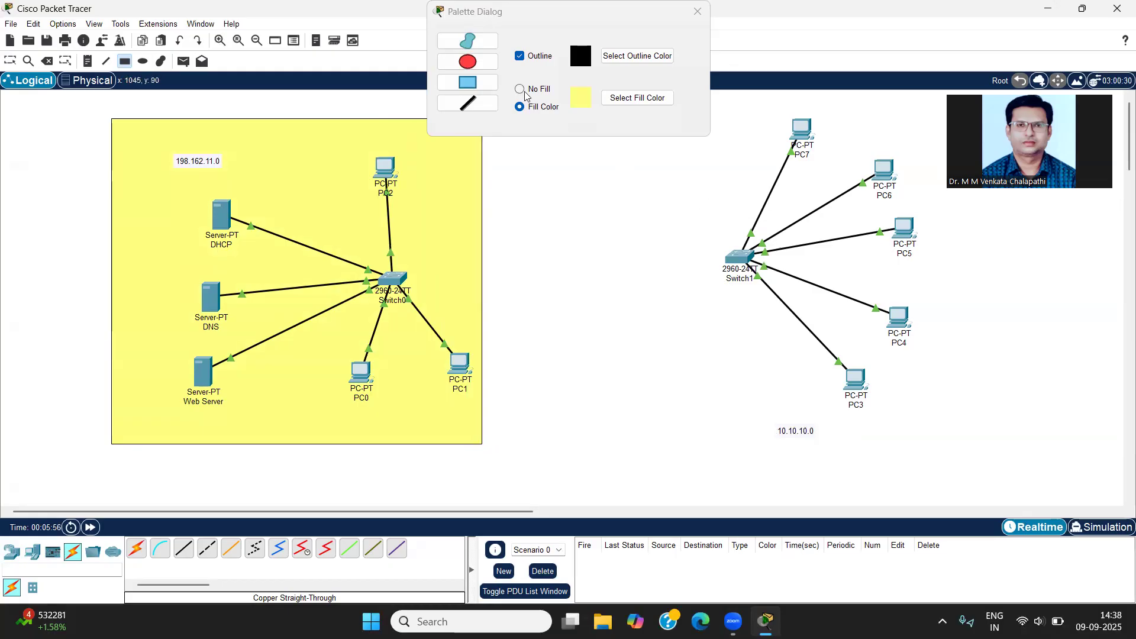
Step: Draw a rectangle filled with light green #aaff7f around the Switch1 network's PCs and note, and close the drawing palette
click(639, 100)
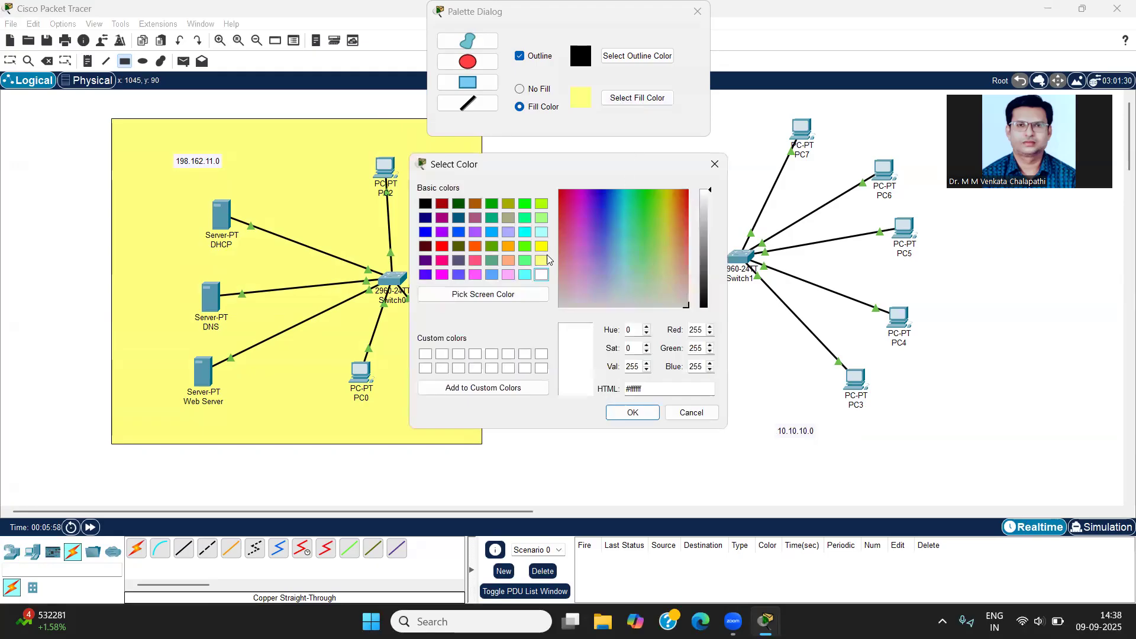
click(525, 232)
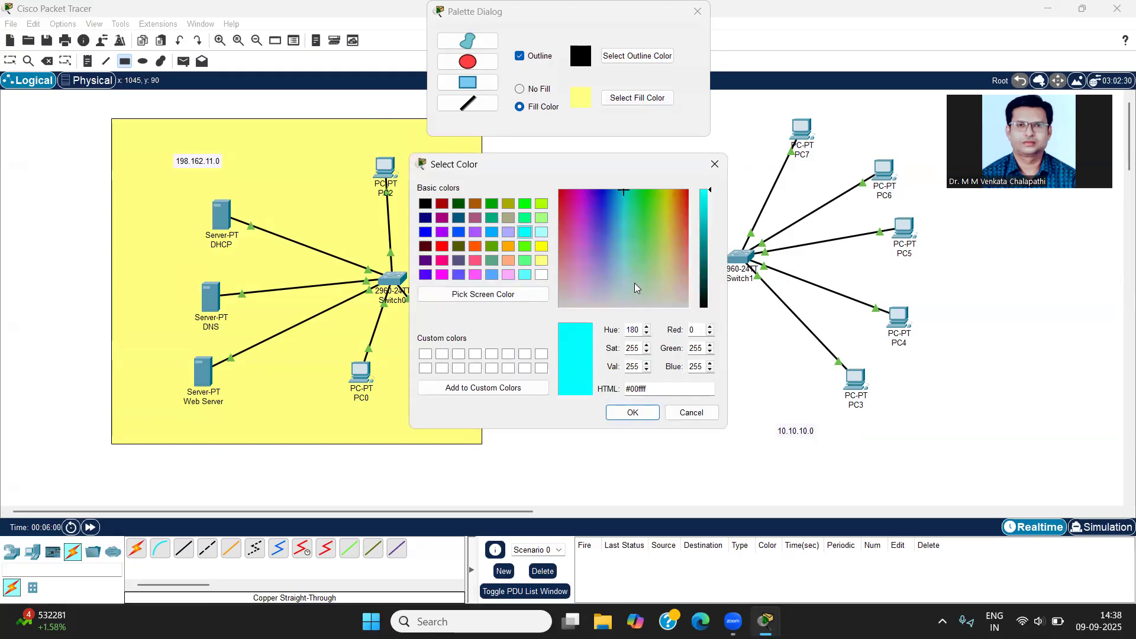
click(533, 220)
click(632, 412)
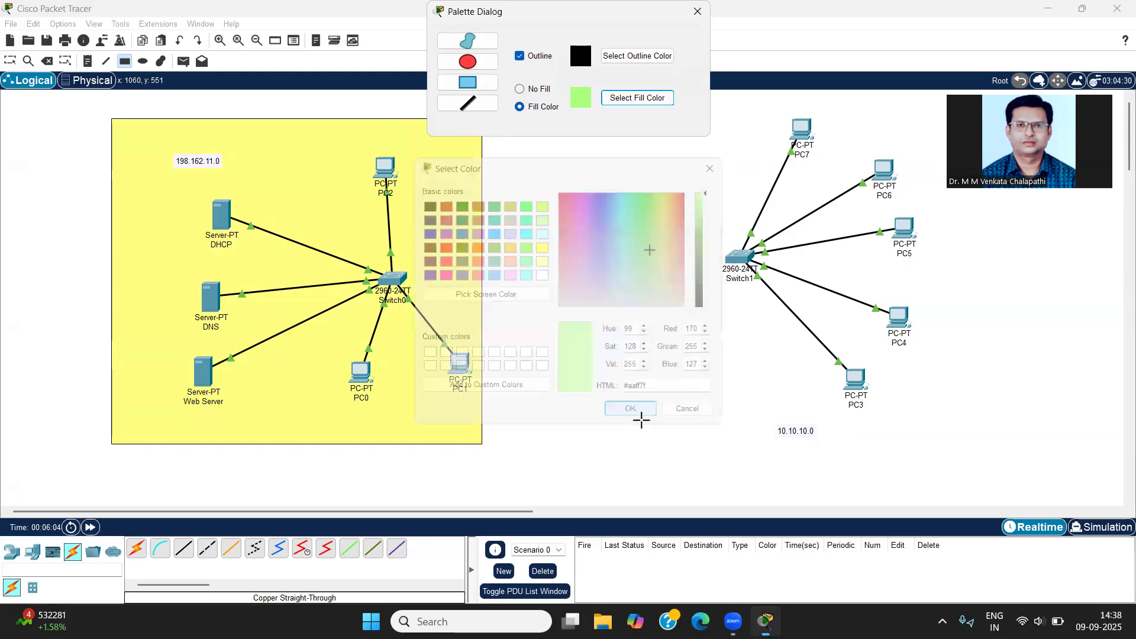
drag(733, 107, 991, 454)
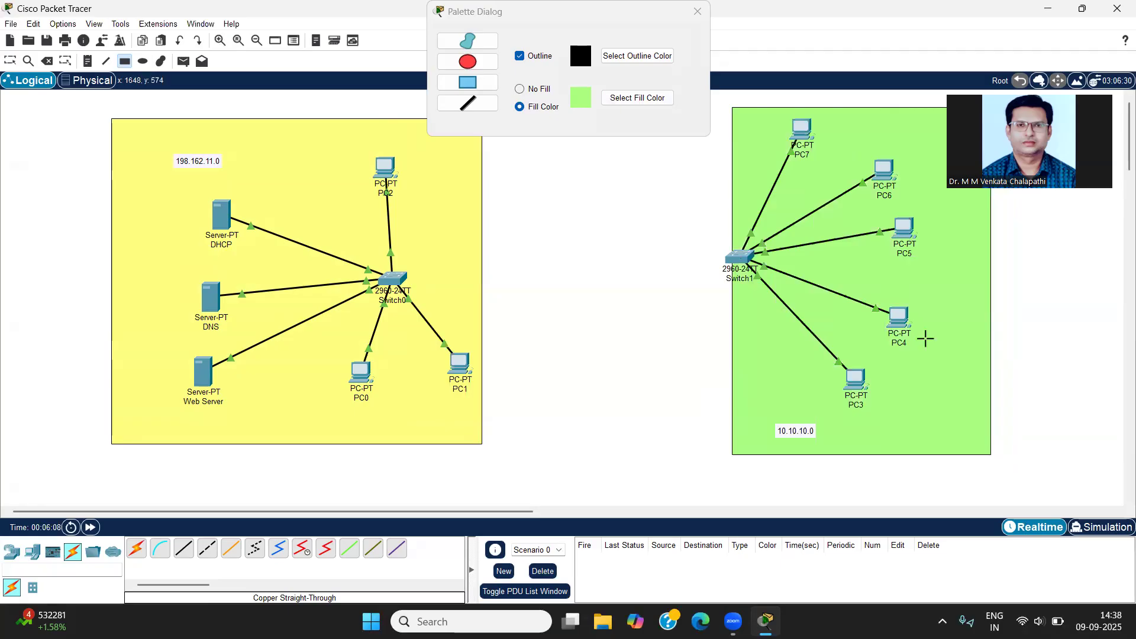
key(Escape)
click(654, 127)
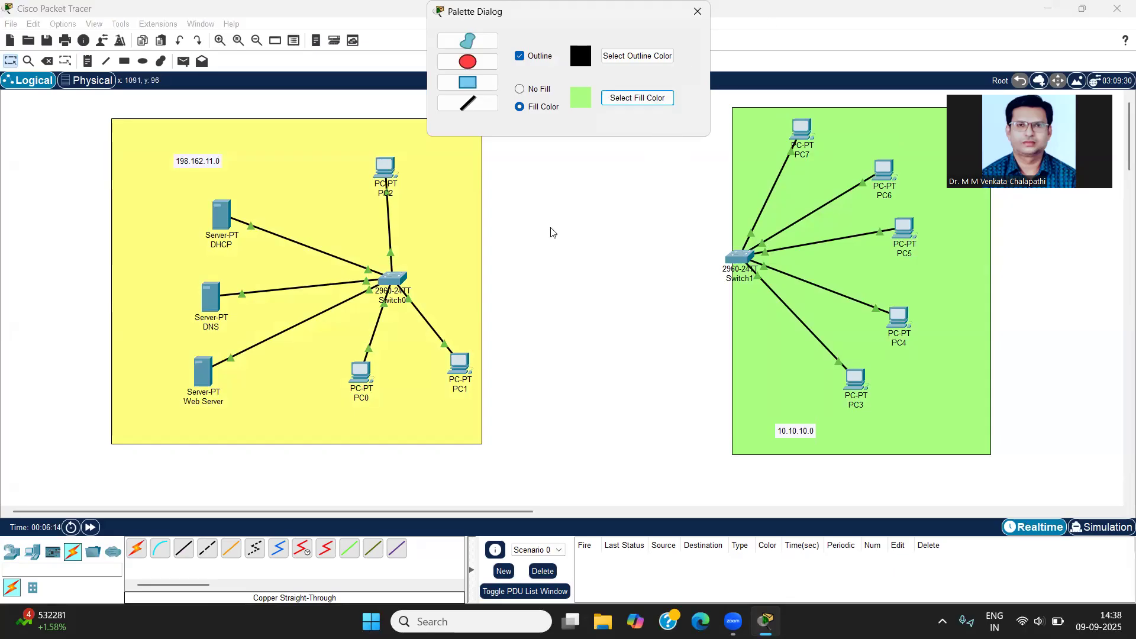
click(699, 18)
Step: Shift the green rectangle left to enclose Switch1, and move both network address notes towards the corners of their coloured areas
drag(746, 137, 721, 137)
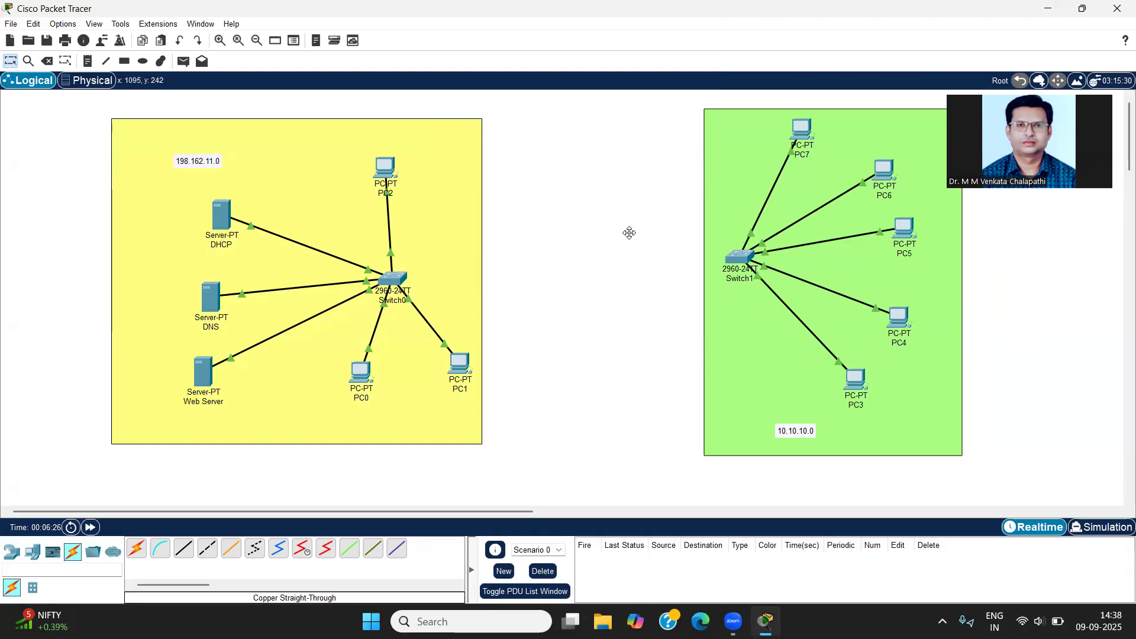
drag(199, 166, 176, 137)
drag(797, 433, 732, 440)
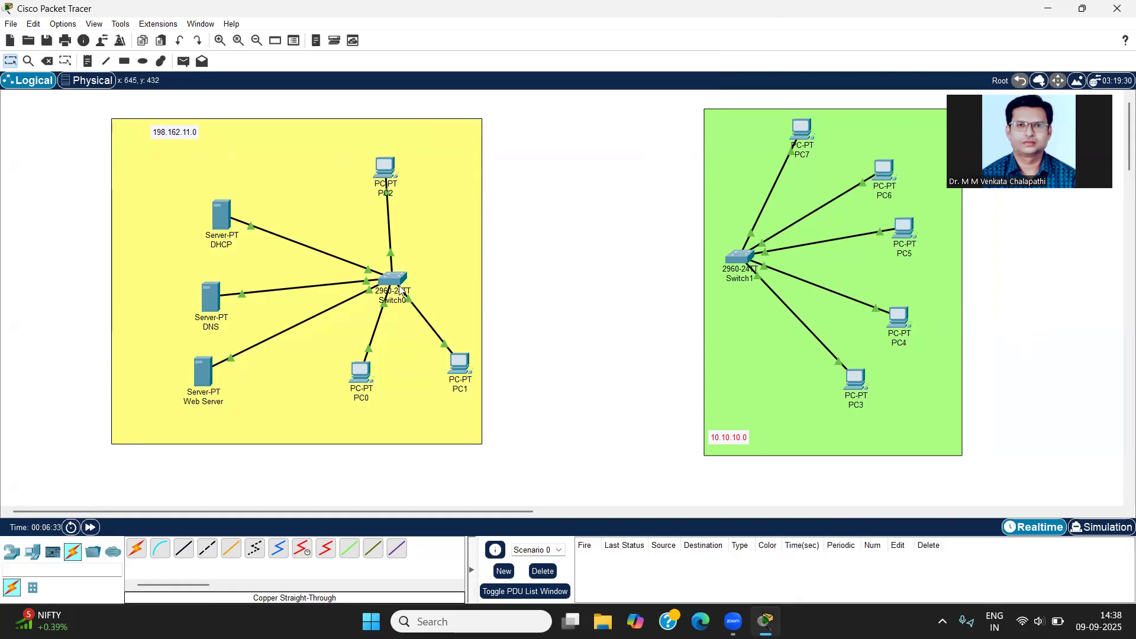
Step: Space out PC2, PC1, PC0 and the DHCP, DNS and Web servers around Switch0 inside the yellow area
drag(391, 166, 417, 166)
drag(460, 363, 454, 367)
drag(369, 373, 365, 389)
drag(229, 214, 213, 205)
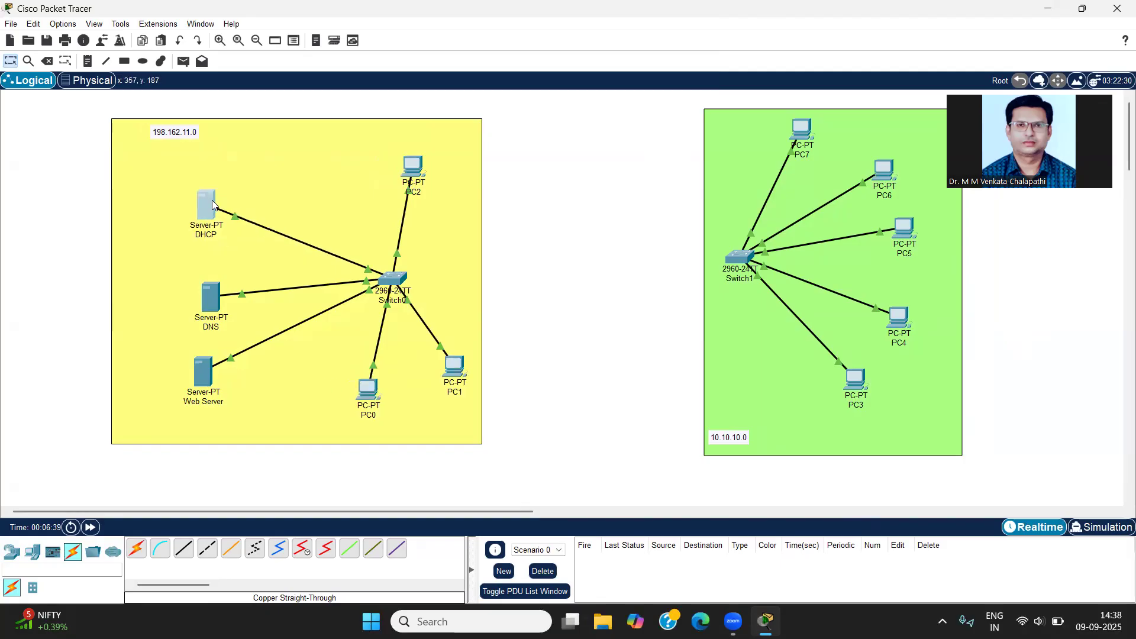
drag(210, 296, 211, 278)
drag(201, 357, 202, 339)
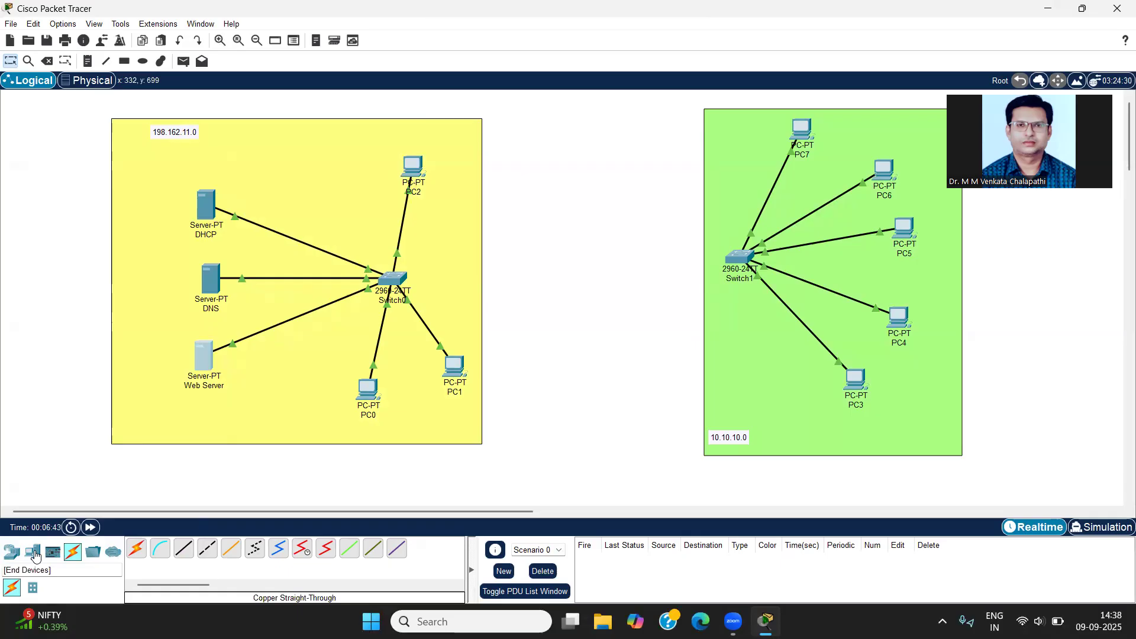
Step: Place a 4331 router in the empty area between the yellow and green networks
click(8, 552)
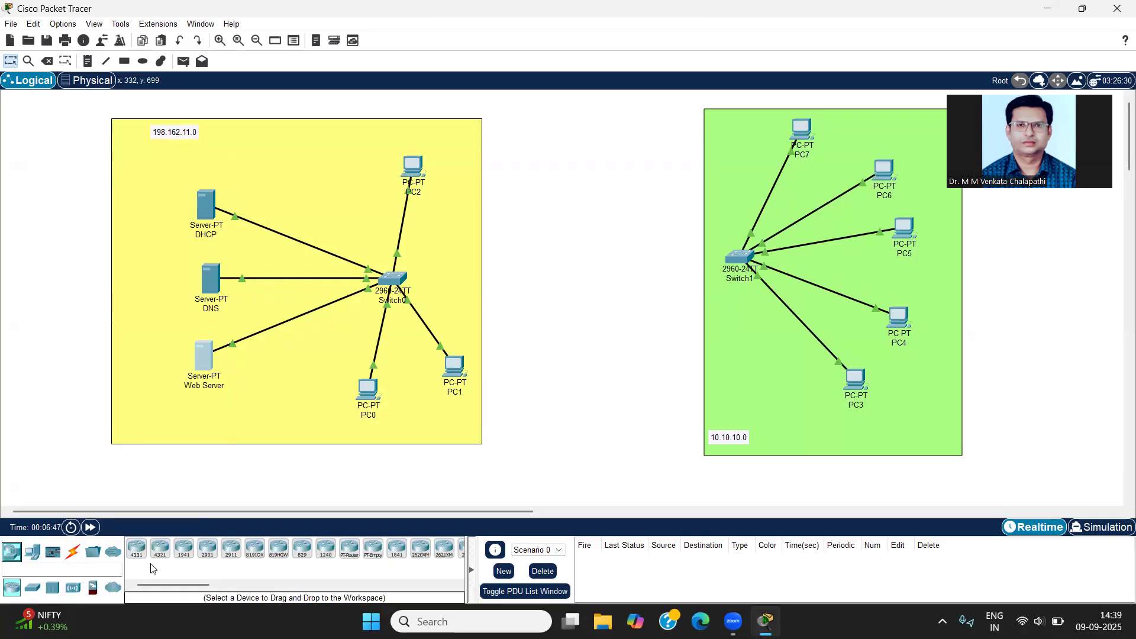
click(136, 547)
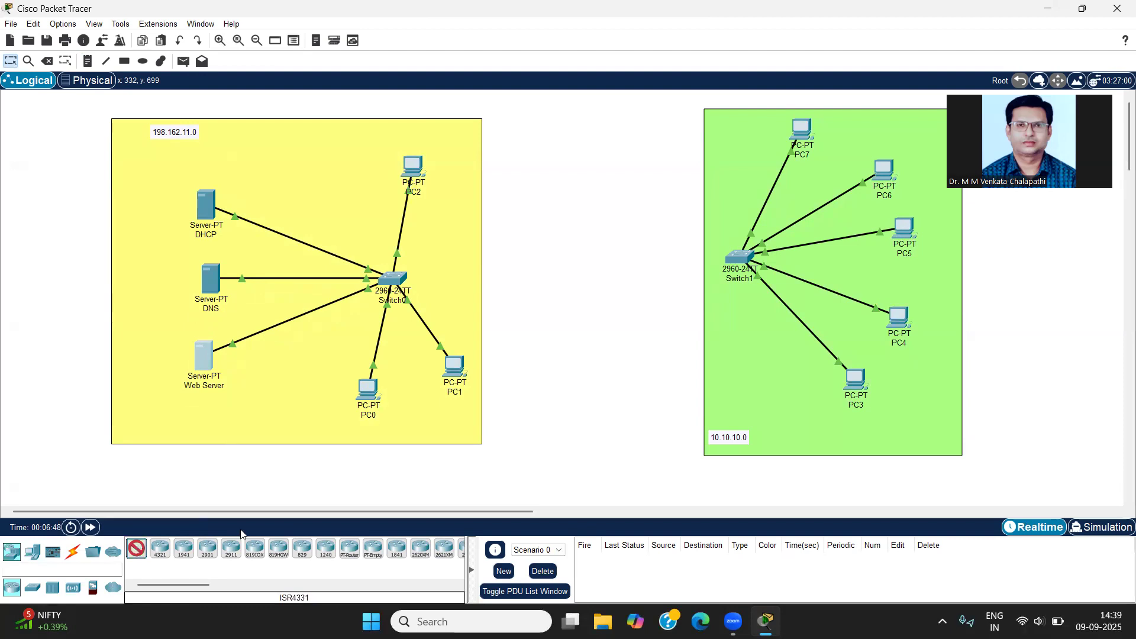
click(566, 234)
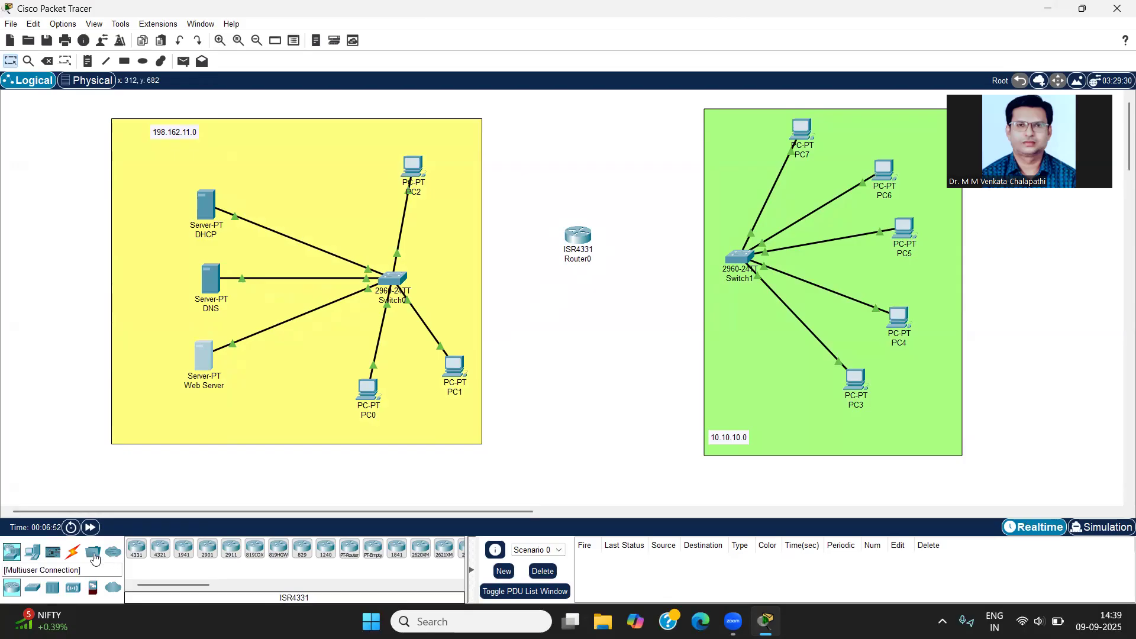
Step: Connect Switch0's FastEthernet0/7 to the router's GigabitEthernet0/0/0 with a copper straight-through cable
click(73, 553)
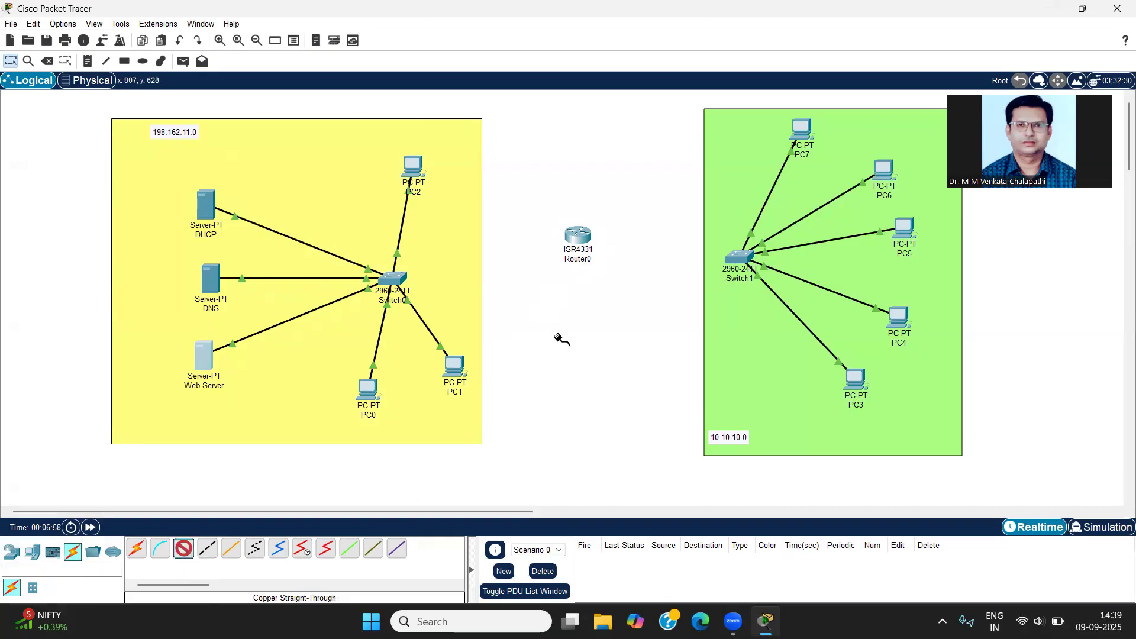
click(401, 282)
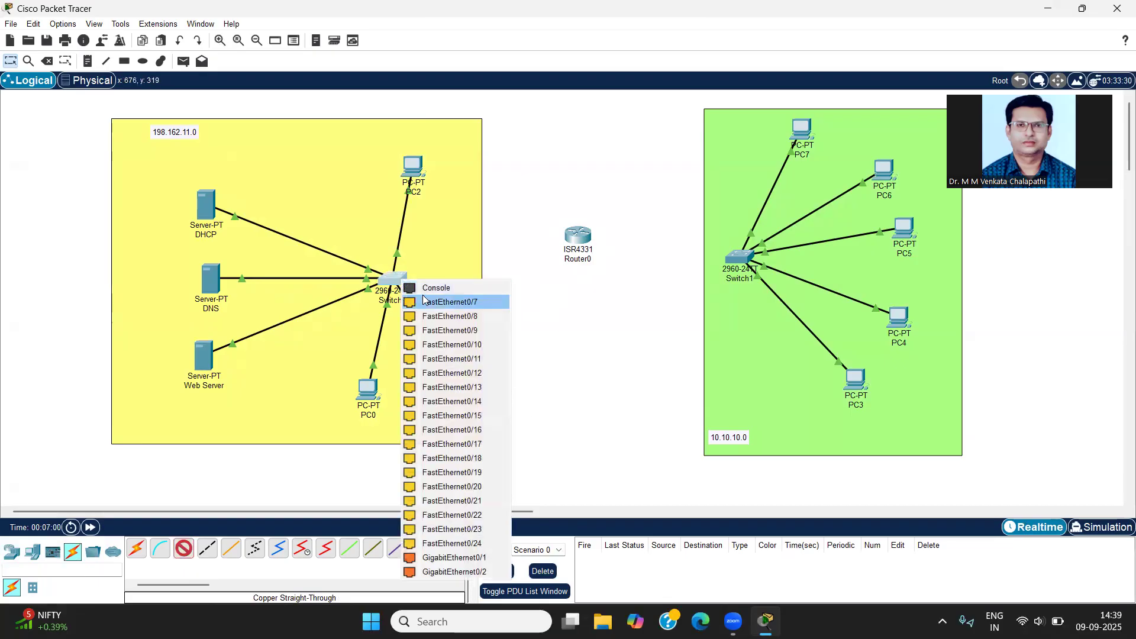
click(469, 302)
click(580, 237)
click(620, 288)
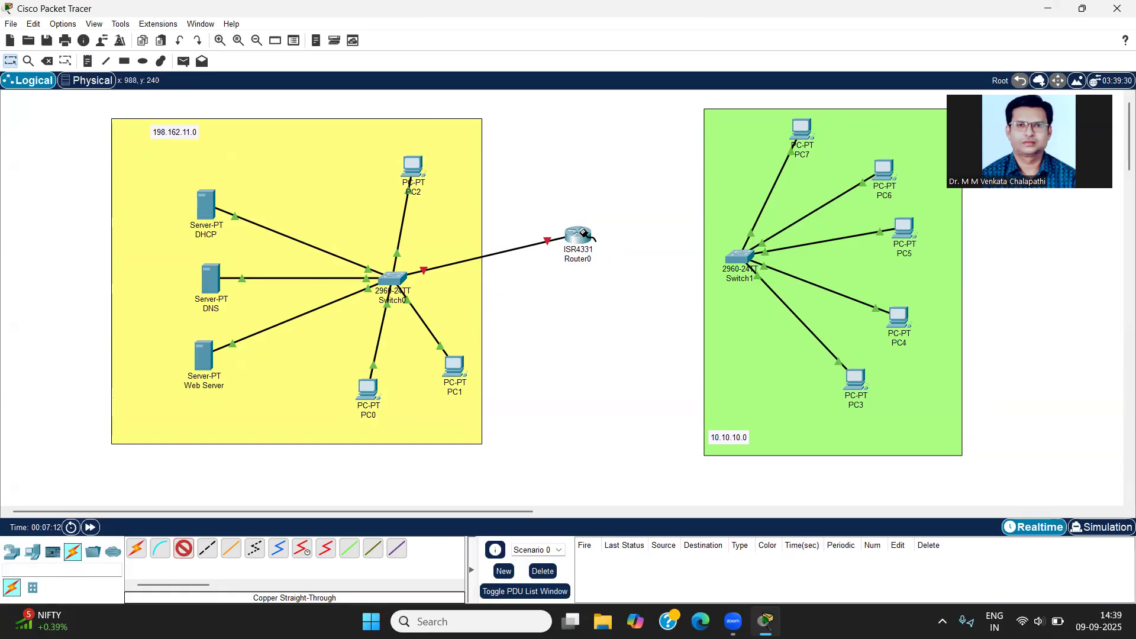
Step: Connect the router's GigabitEthernet0/0/1 to Switch1's FastEthernet0/6 with a copper straight-through cable, and leave the cabling tool
mouse_move(585, 232)
click(584, 238)
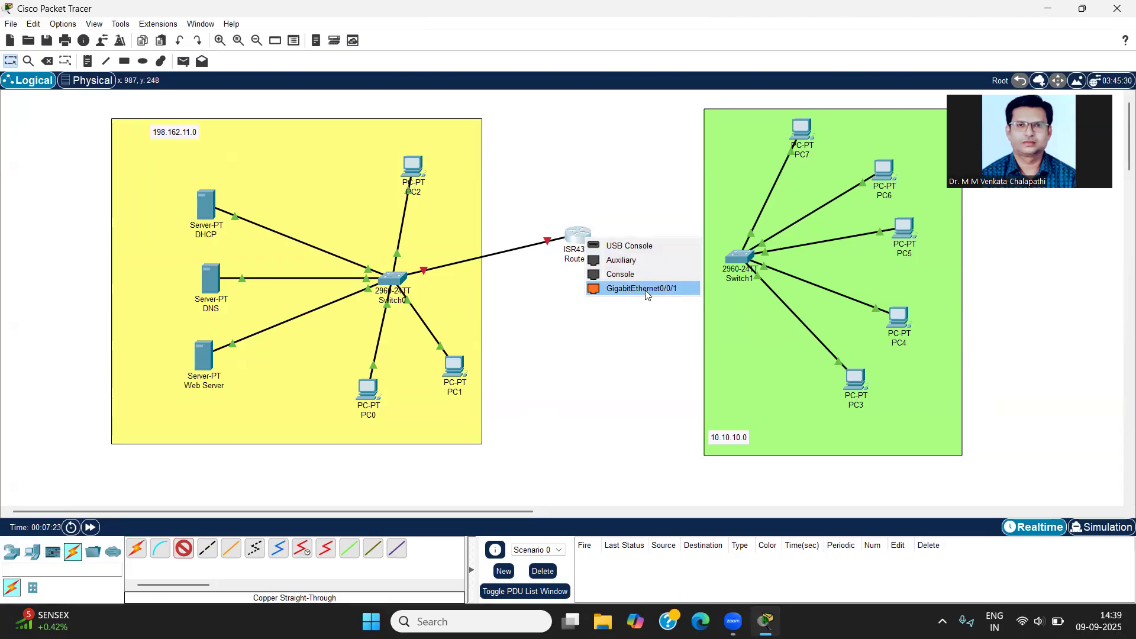
click(677, 294)
click(743, 257)
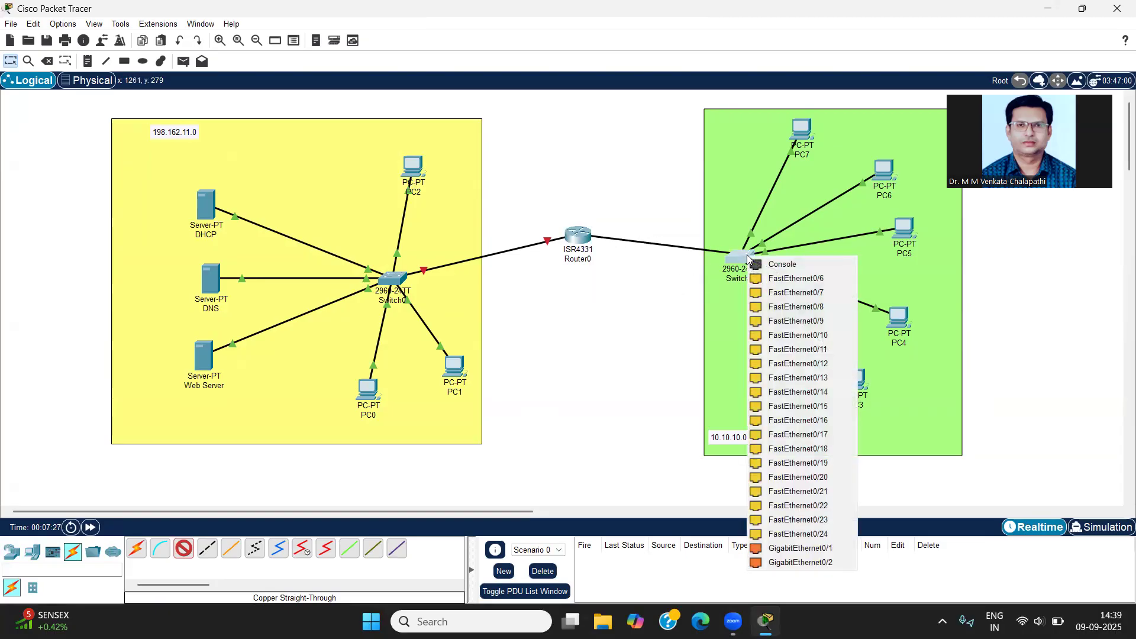
click(769, 279)
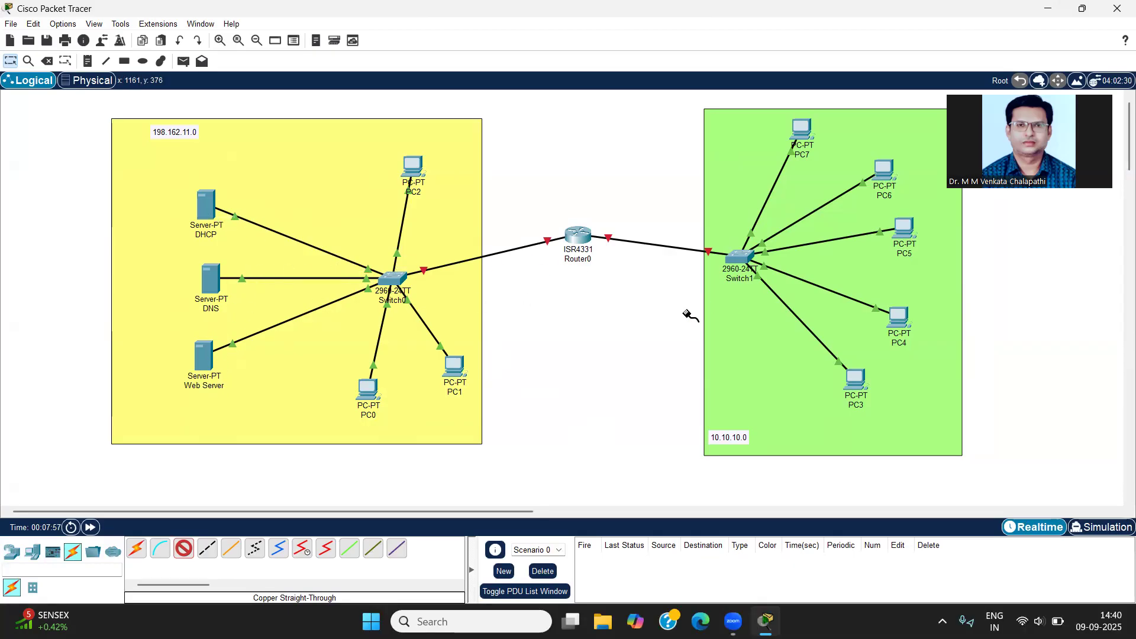
key(Escape)
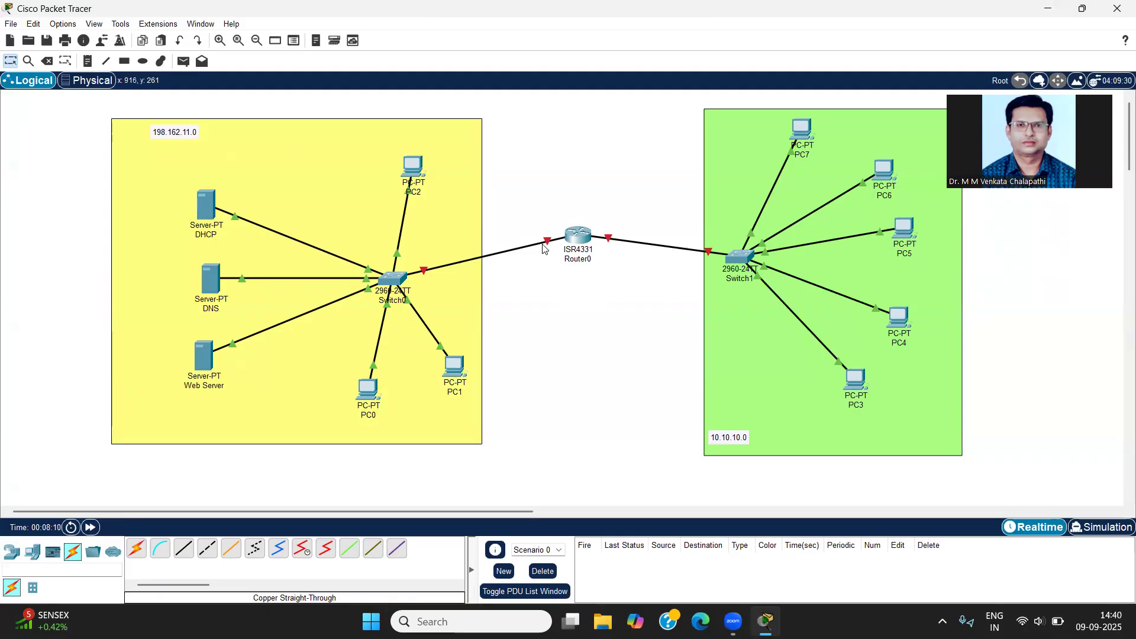
Step: Turn on the router's GigabitEthernet0/0/0 port and give it the IPv4 address 198.162.11.1 with subnet mask 255.255.255.0
mouse_move(555, 247)
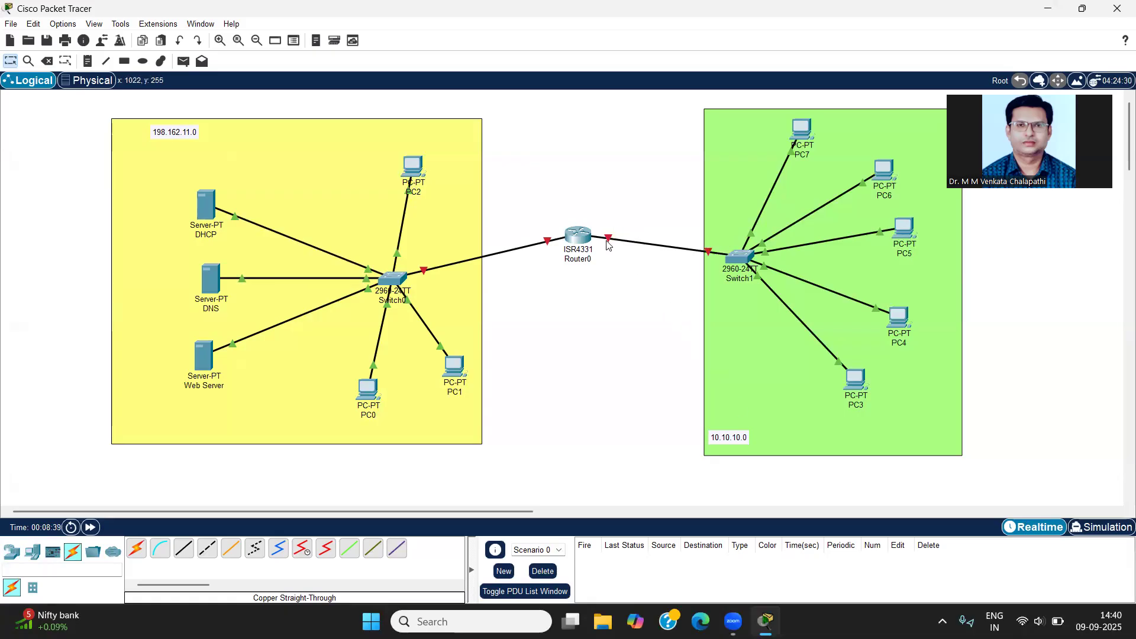
click(571, 239)
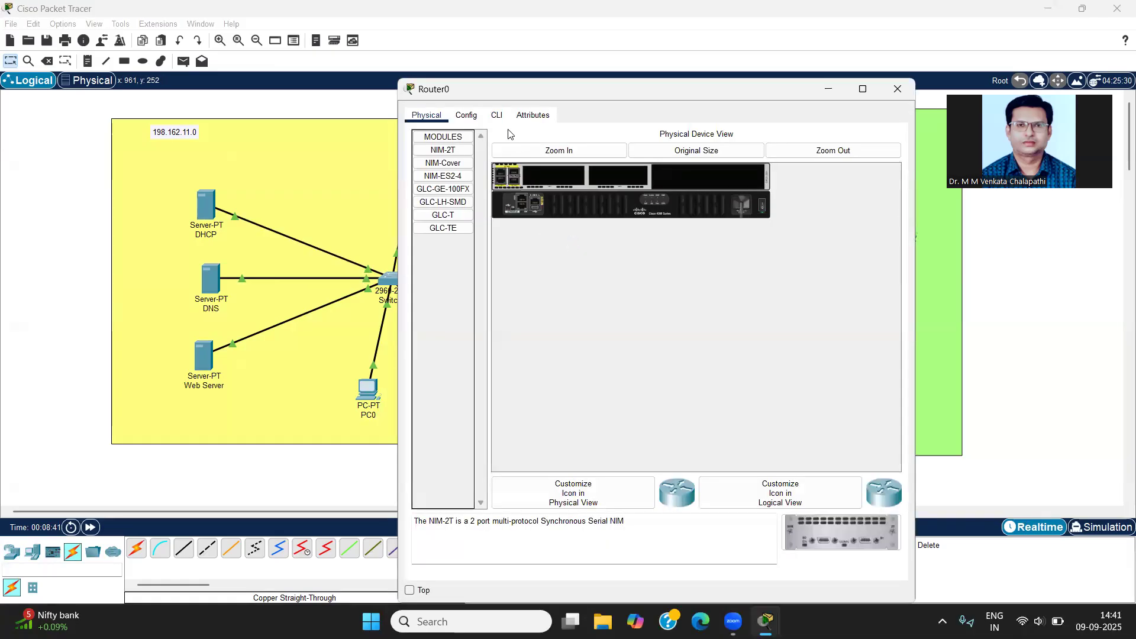
click(465, 117)
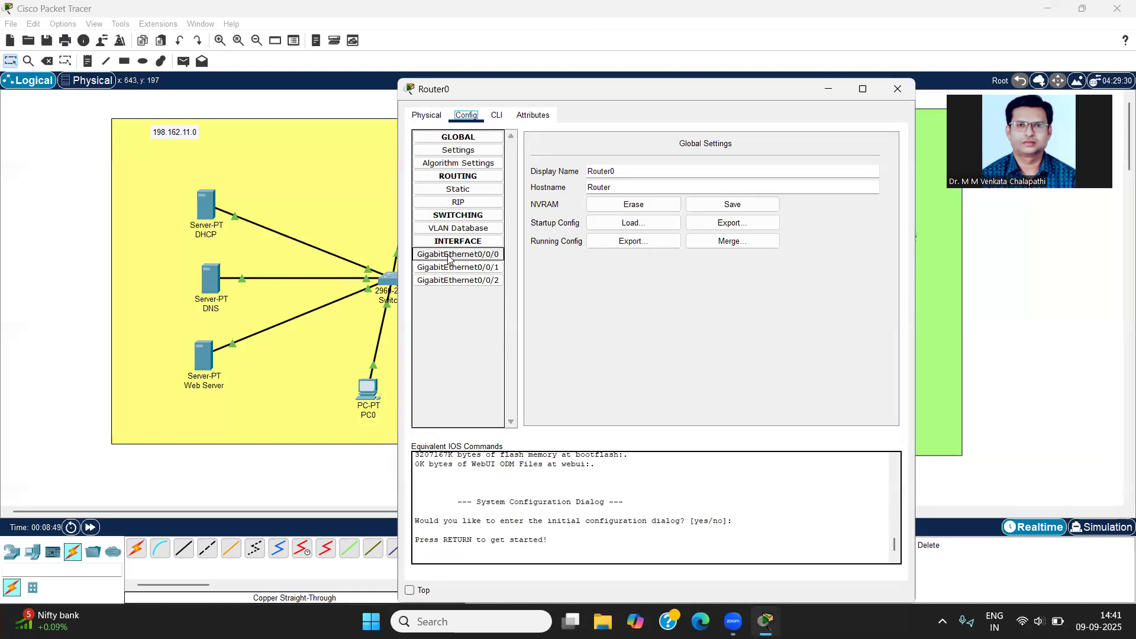
click(448, 255)
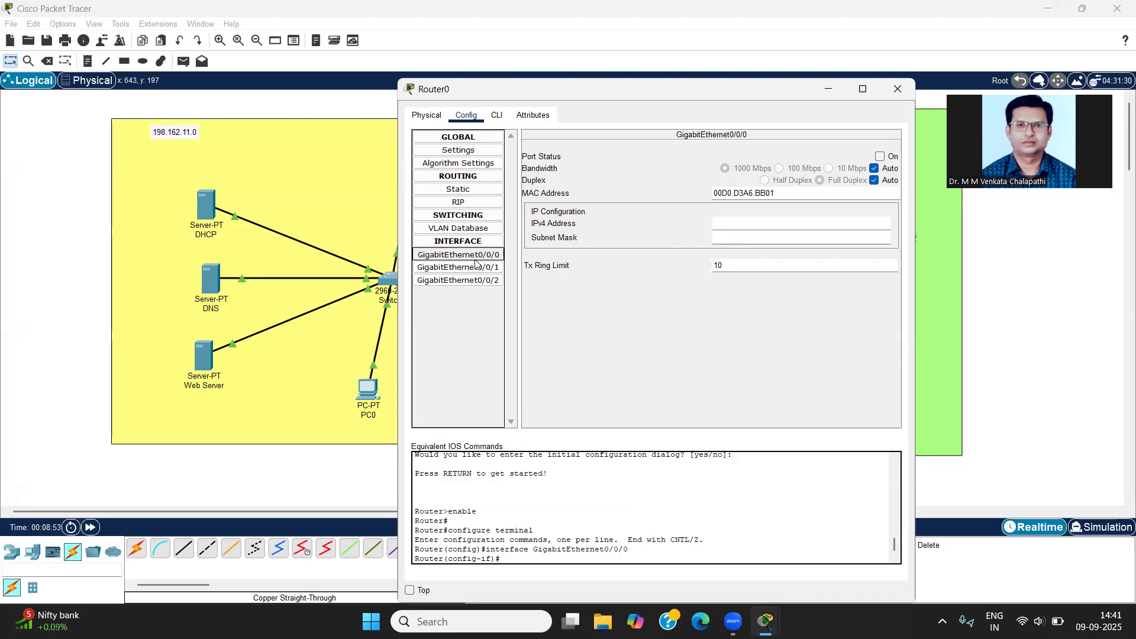
click(881, 157)
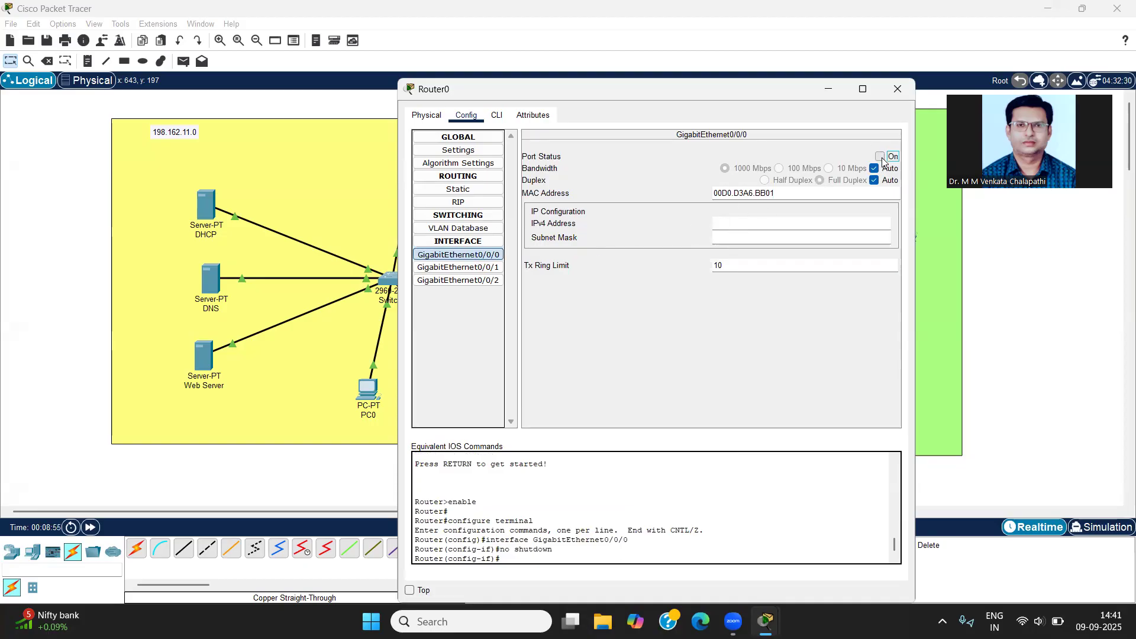
click(783, 225)
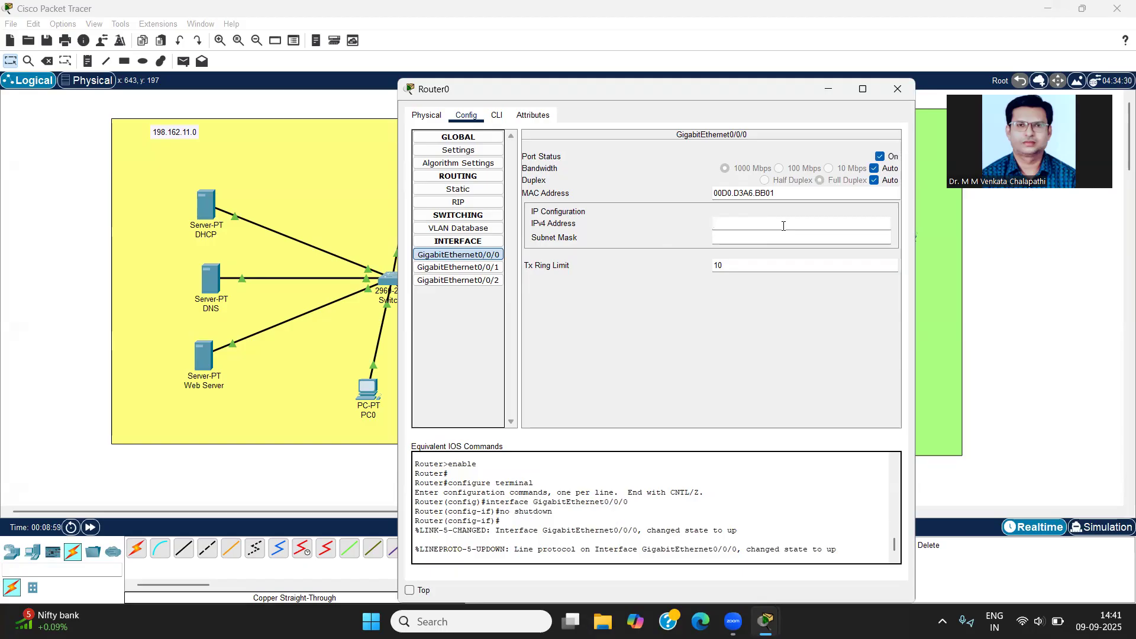
text(198.162.11.1)
click(778, 237)
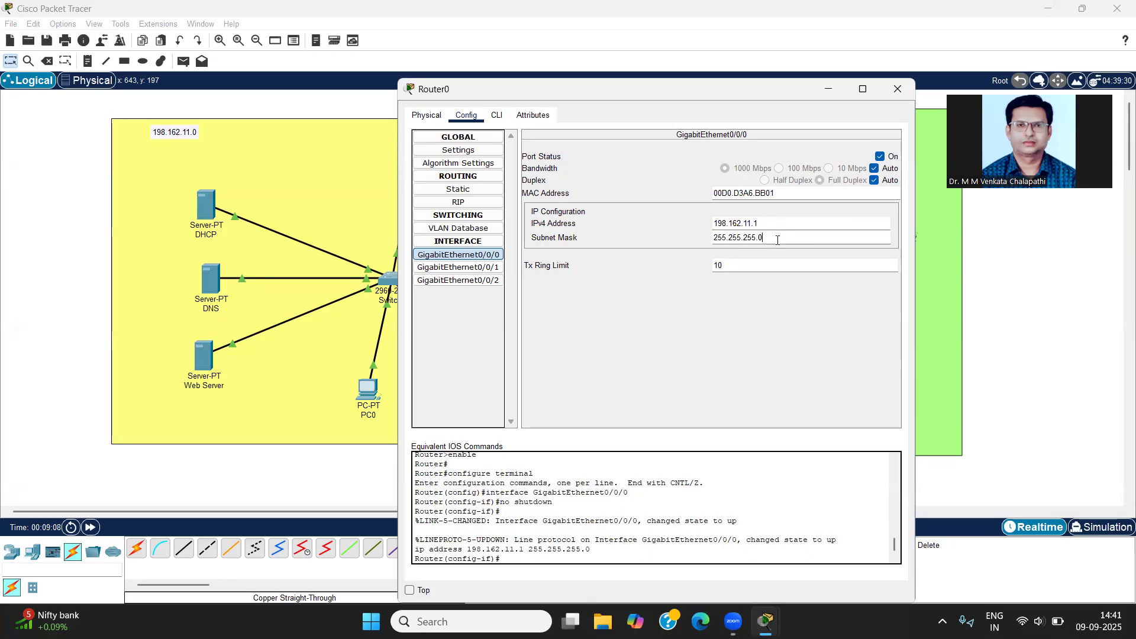
click(769, 235)
click(760, 238)
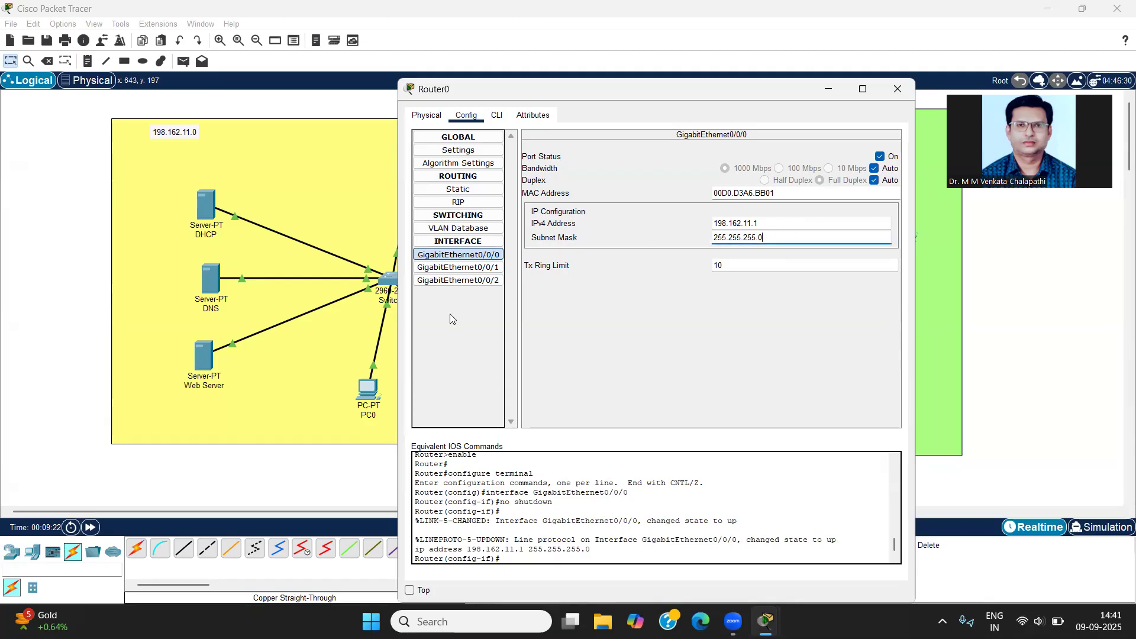
Step: Turn on the router's GigabitEthernet0/0/1 port with IPv4 address 10.10.10.1 and subnet mask 255.0.0.0, and close the router's settings
click(457, 271)
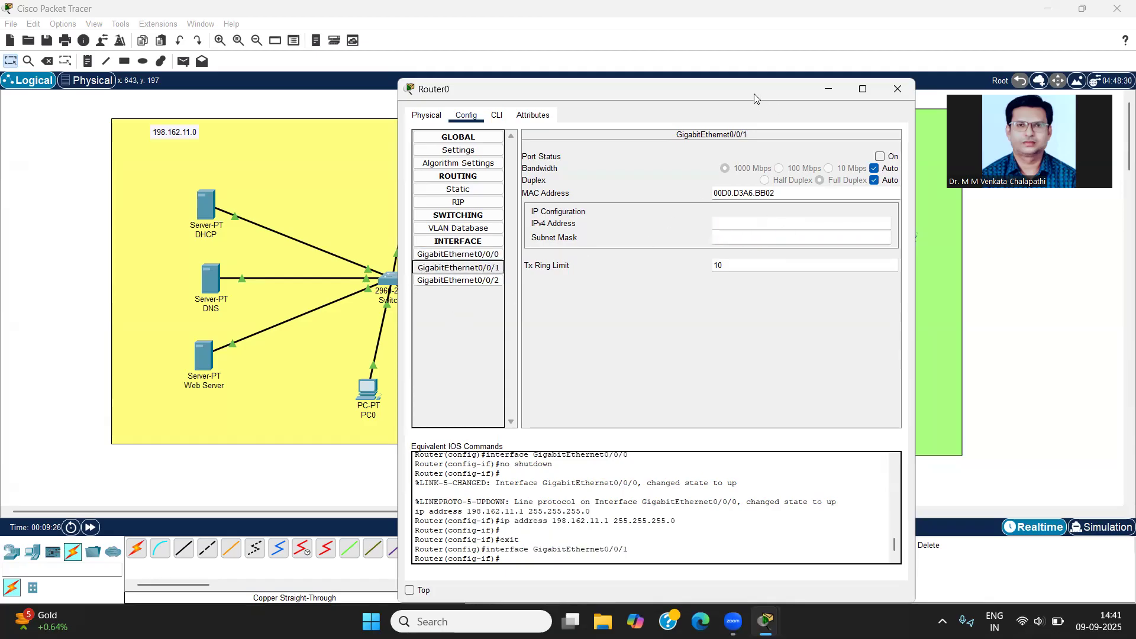
drag(751, 93, 475, 98)
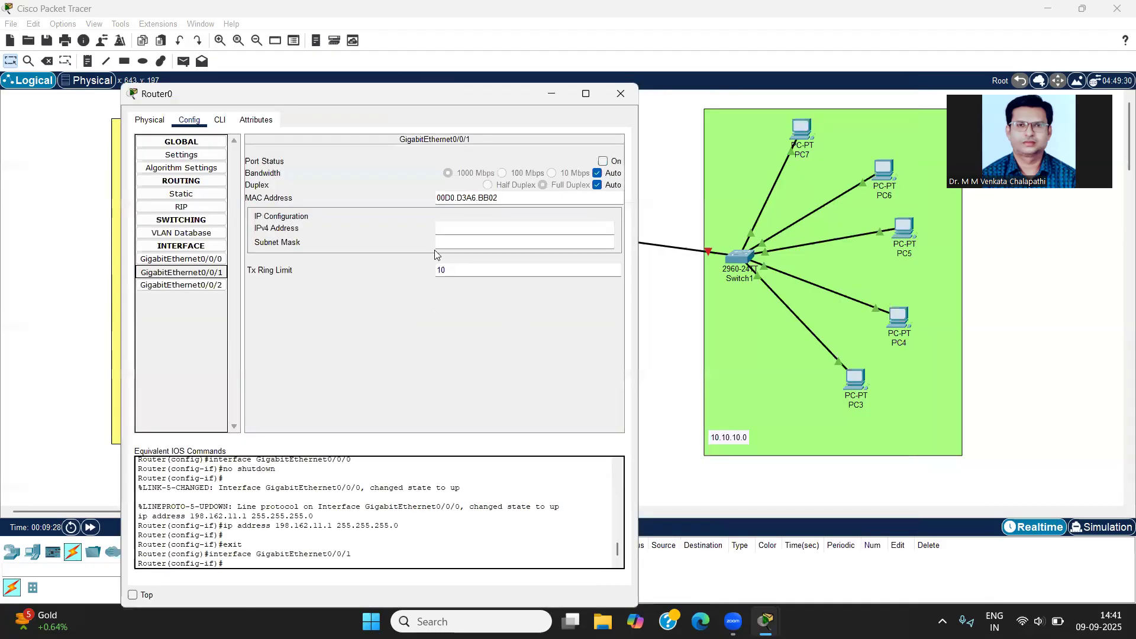
click(603, 161)
click(464, 231)
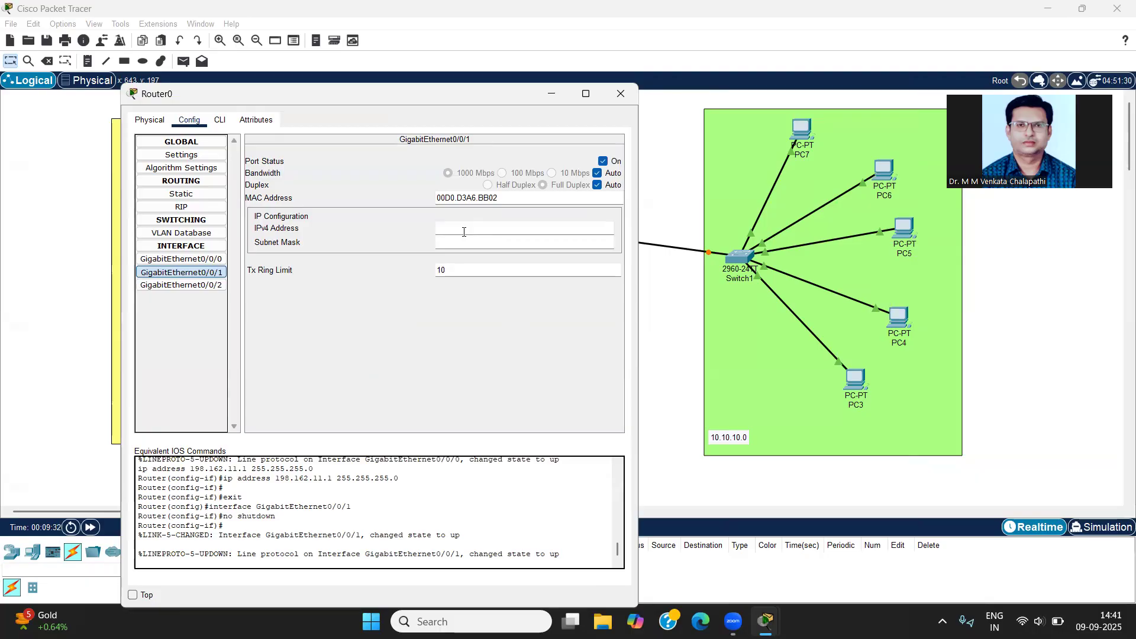
text(10.10.10.1)
click(467, 243)
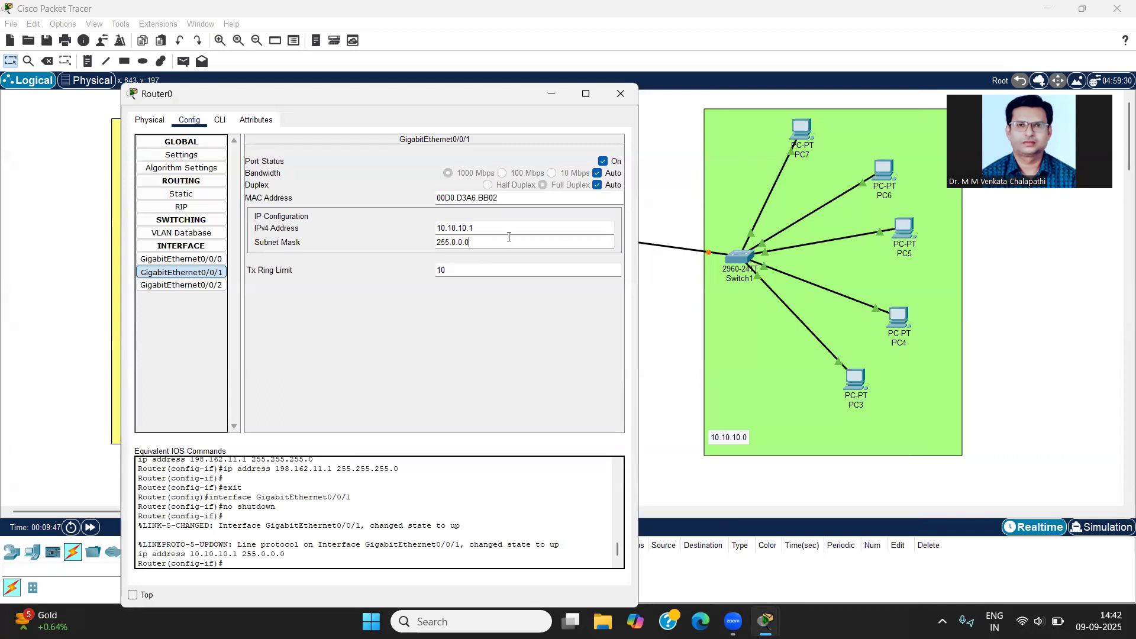
click(620, 95)
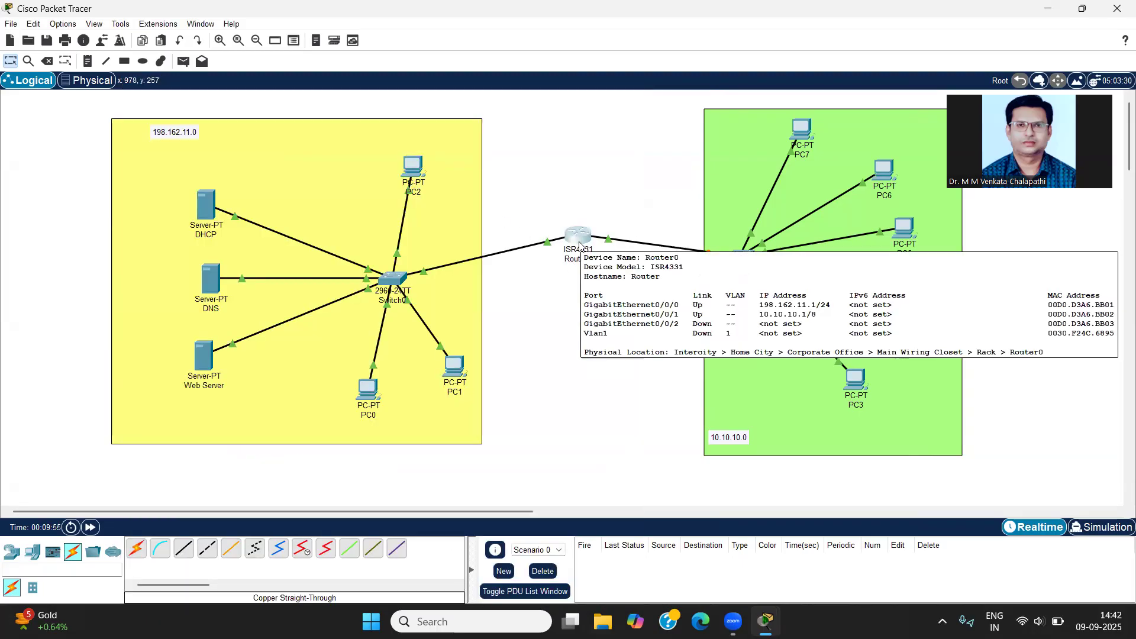
Step: Move the DHCP and DNS servers higher in the yellow area to spread out the three servers
drag(210, 210, 210, 190)
drag(213, 283, 202, 261)
drag(207, 181, 214, 176)
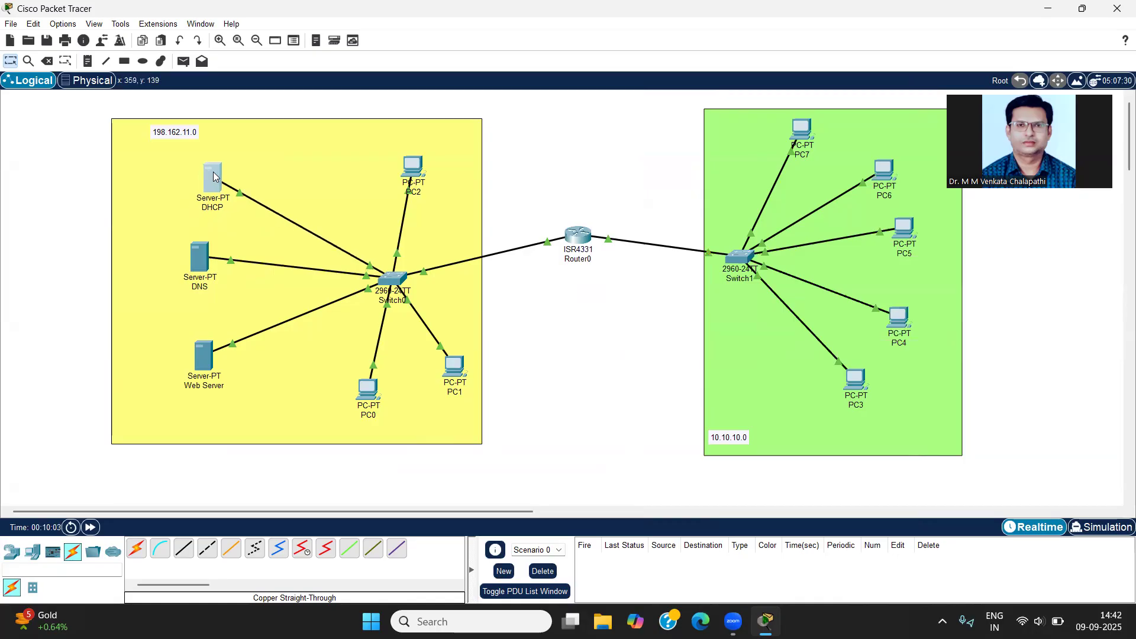
Step: Copy the yellow area's network address from its note and use it to set the DHCP server's static IPv4 address to 198.162.11.2 with the default mask
double_click(173, 131)
drag(202, 137, 146, 132)
key(ctrl+c)
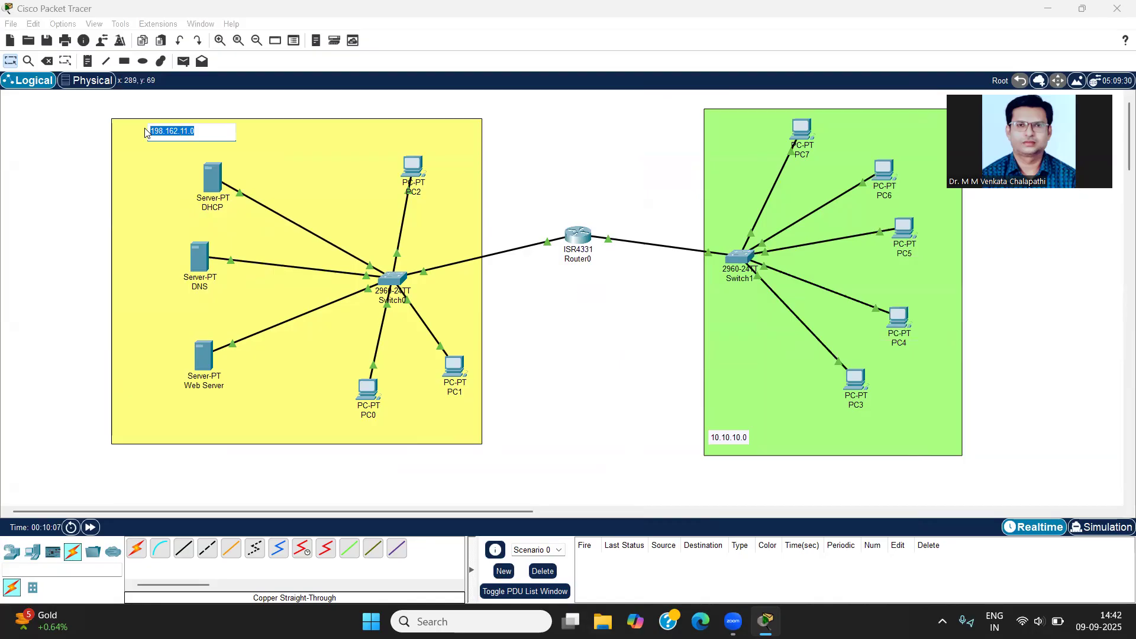
click(215, 180)
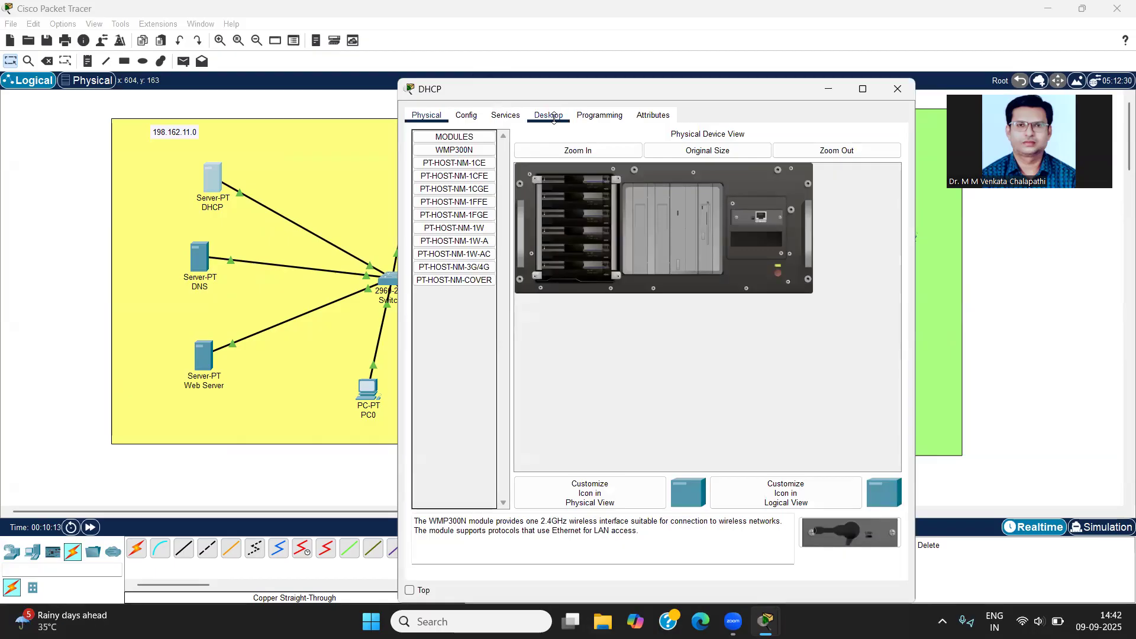
click(553, 118)
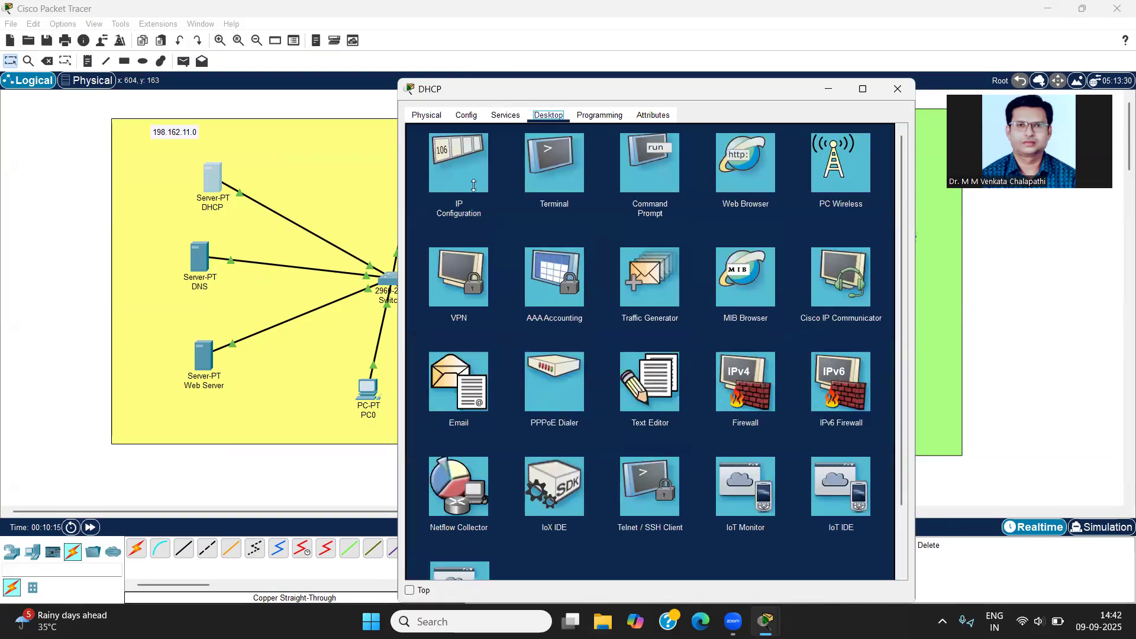
click(470, 172)
click(585, 185)
key(ctrl+v)
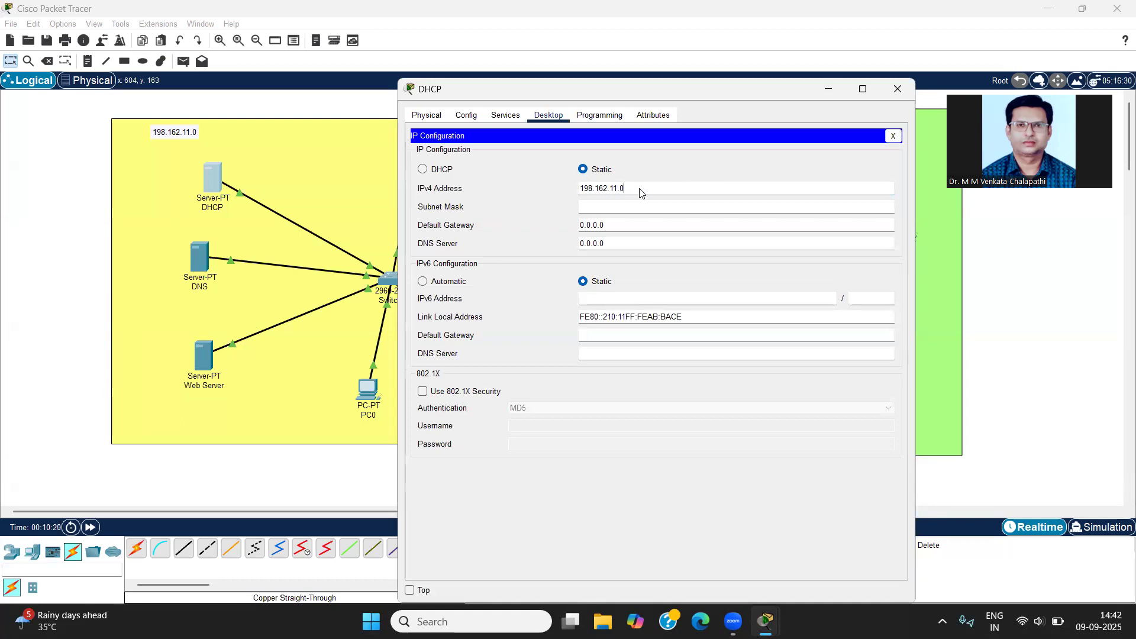
key(BackSpace)
text(162)
click(626, 204)
click(899, 88)
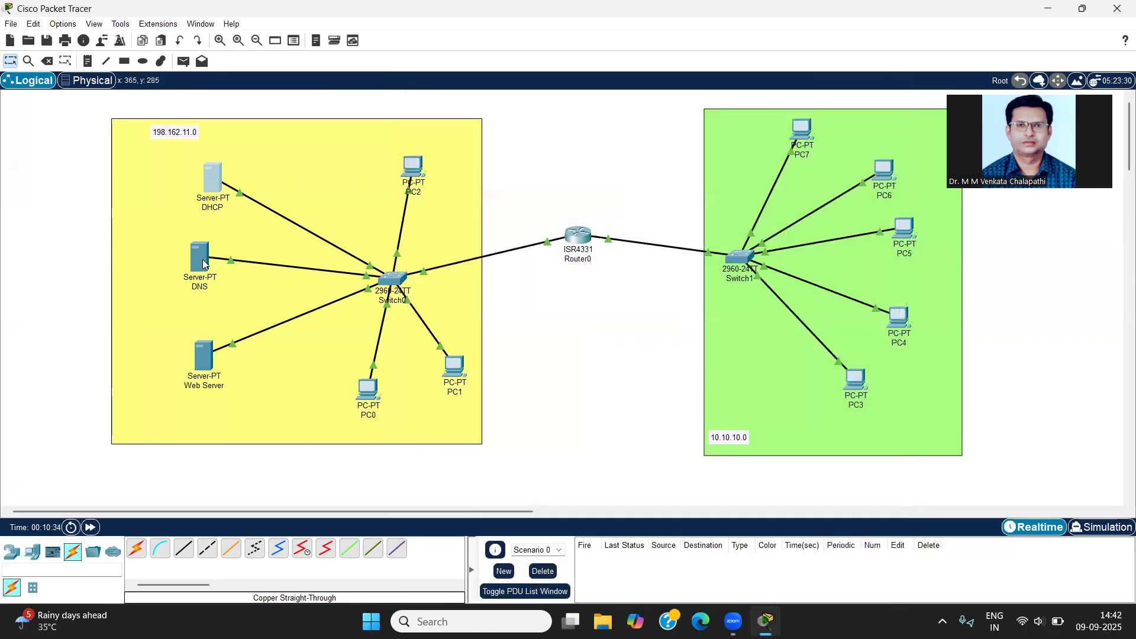
Step: Set the DNS server's static IPv4 address to 198.162.11.3 with subnet mask 255.255.255.0, and close its settings
mouse_move(202, 260)
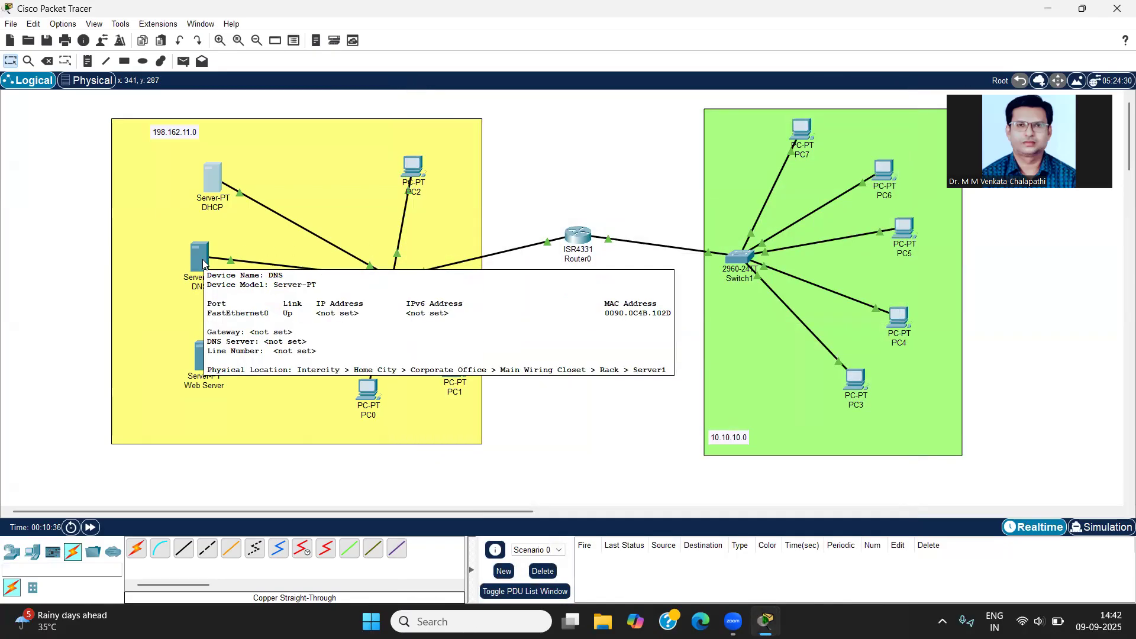
click(198, 256)
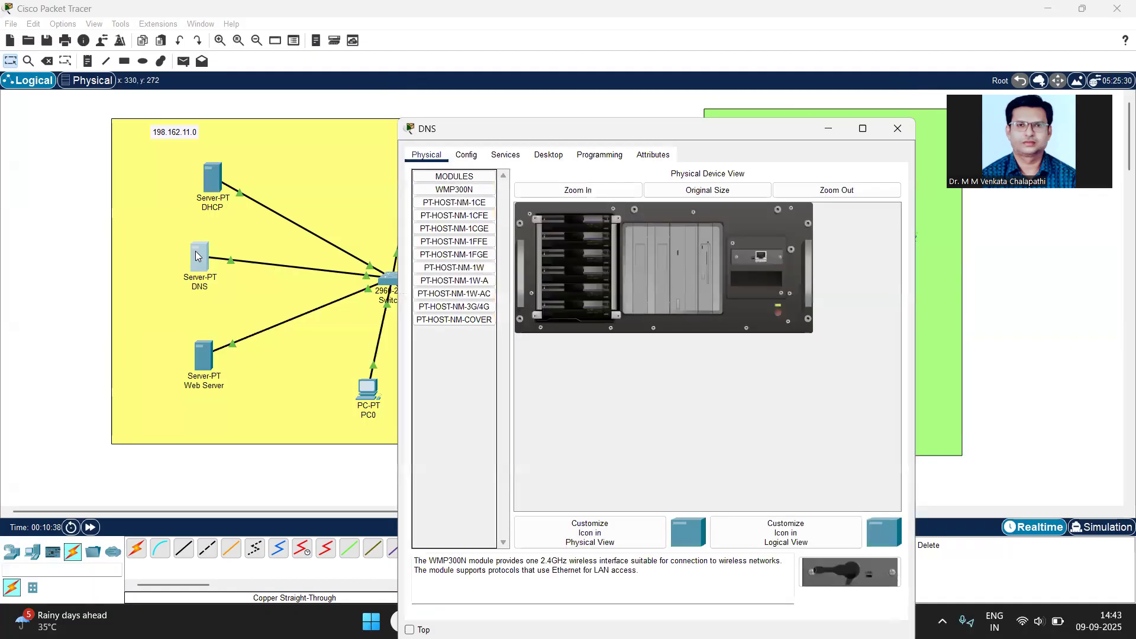
click(548, 154)
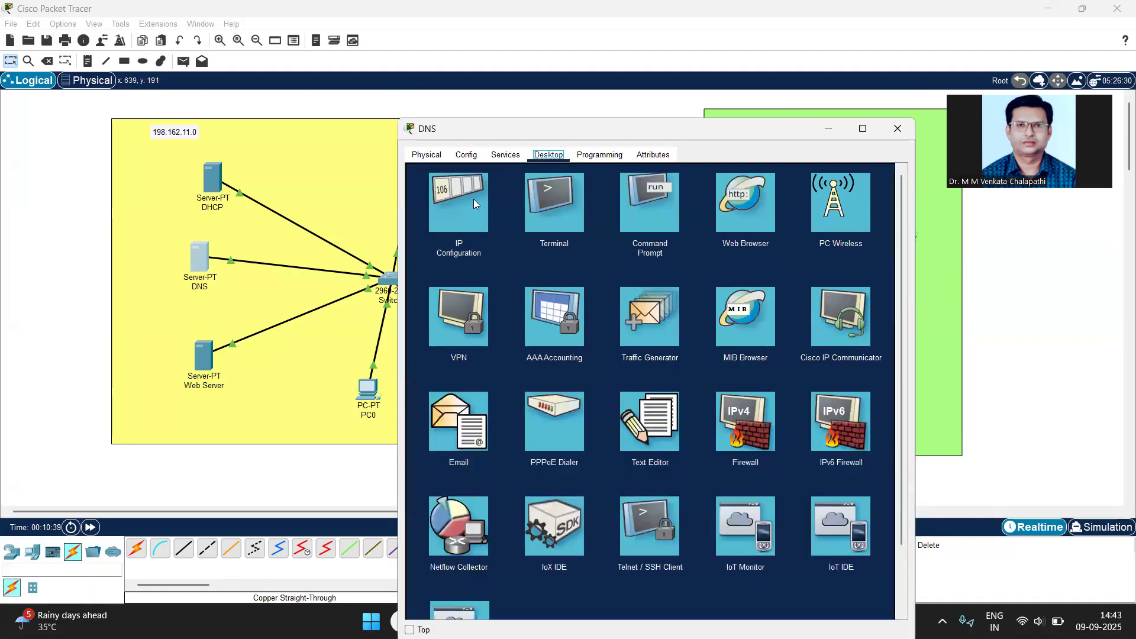
click(473, 203)
click(608, 229)
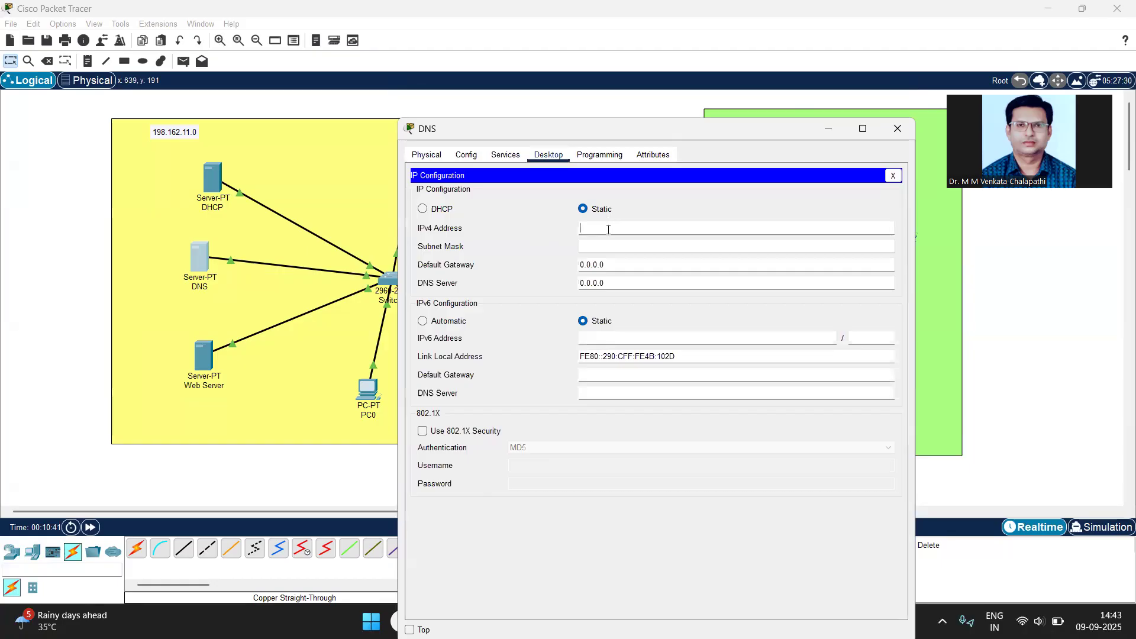
text(198.162.11.0)
key(BackSpace)
text(3)
click(673, 243)
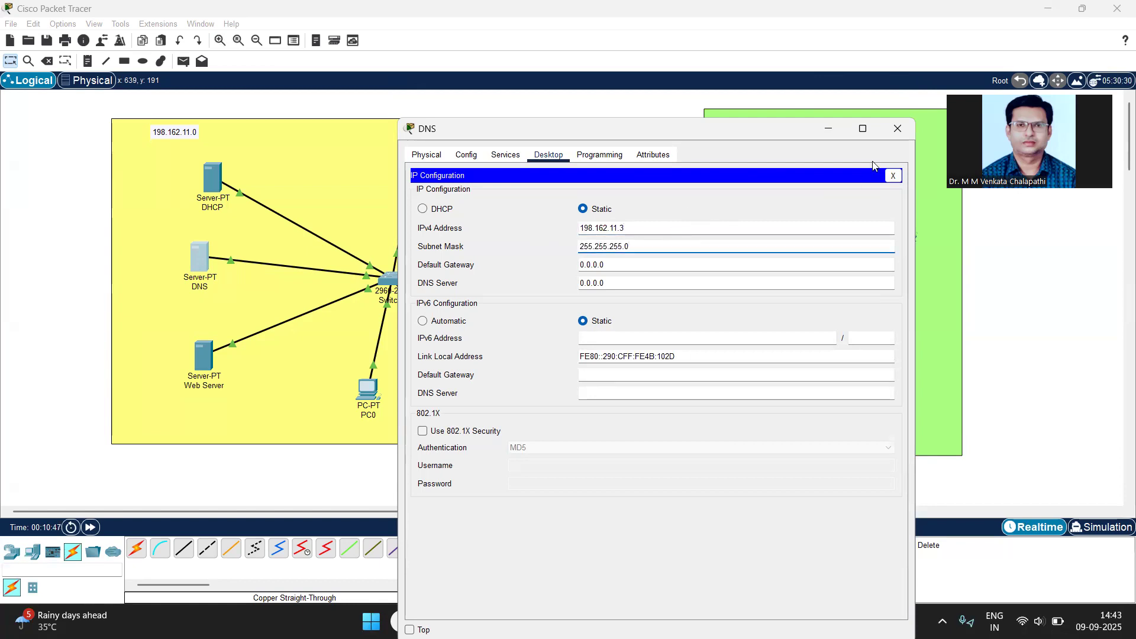
click(896, 129)
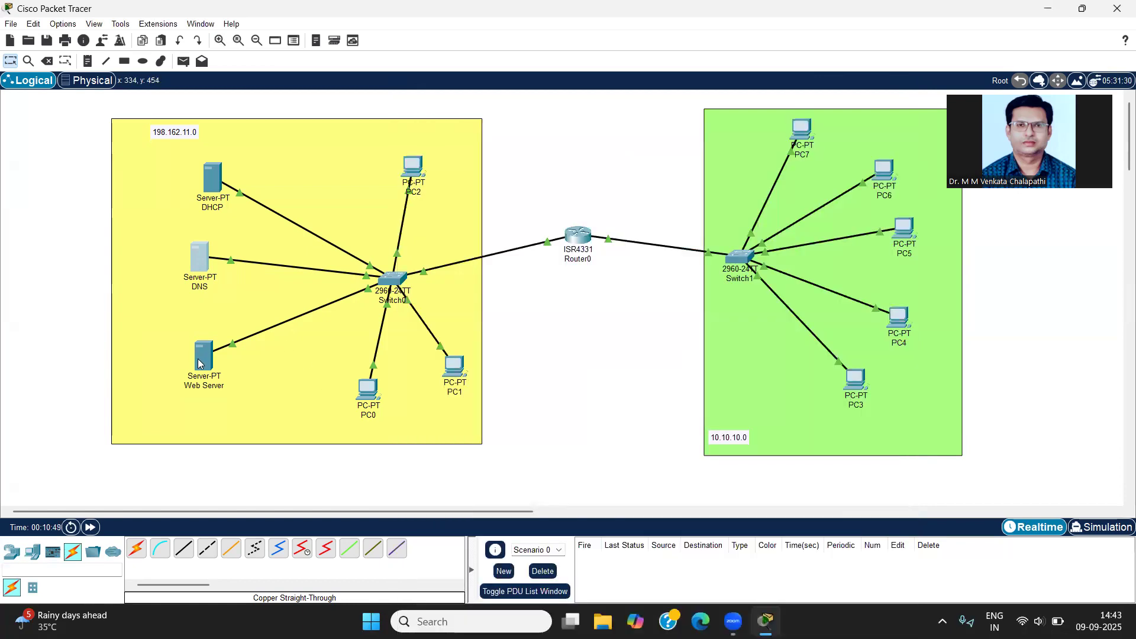
Step: Set the web server's static IPv4 address to 198.162.11.4 with the default subnet mask, and close its settings
click(199, 364)
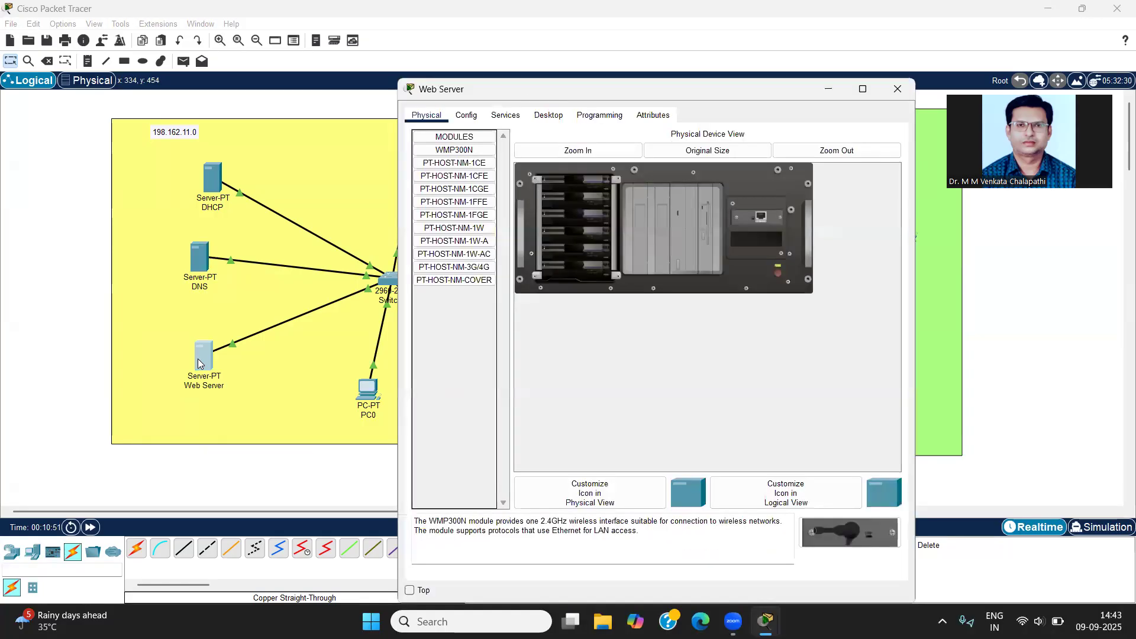
click(538, 117)
click(473, 178)
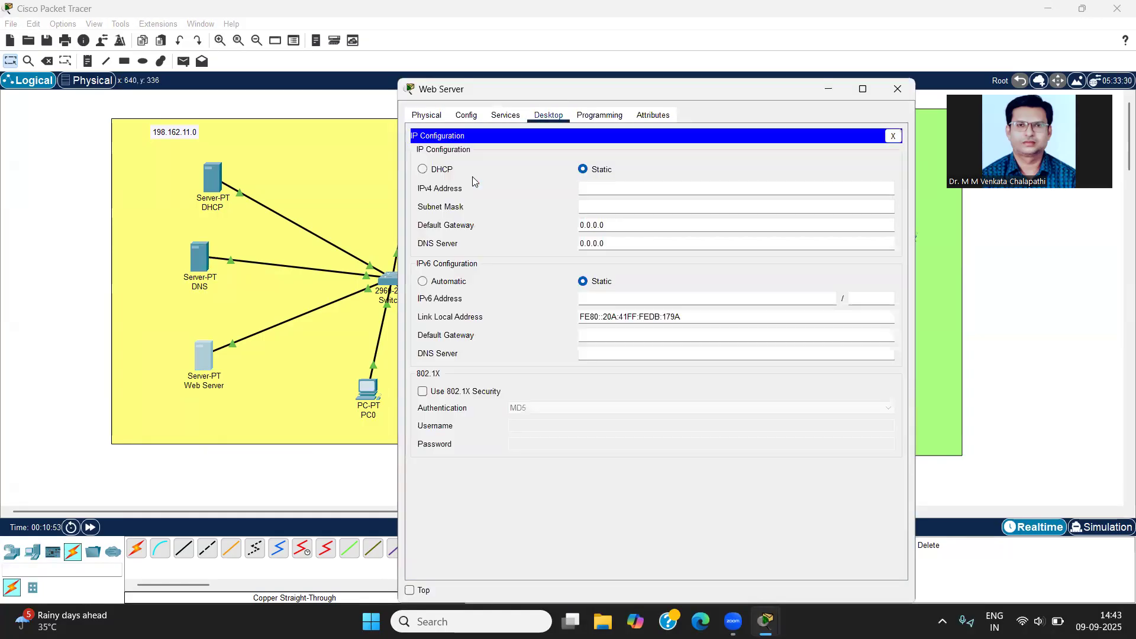
click(632, 192)
text(198.162.11.4)
click(631, 208)
click(901, 87)
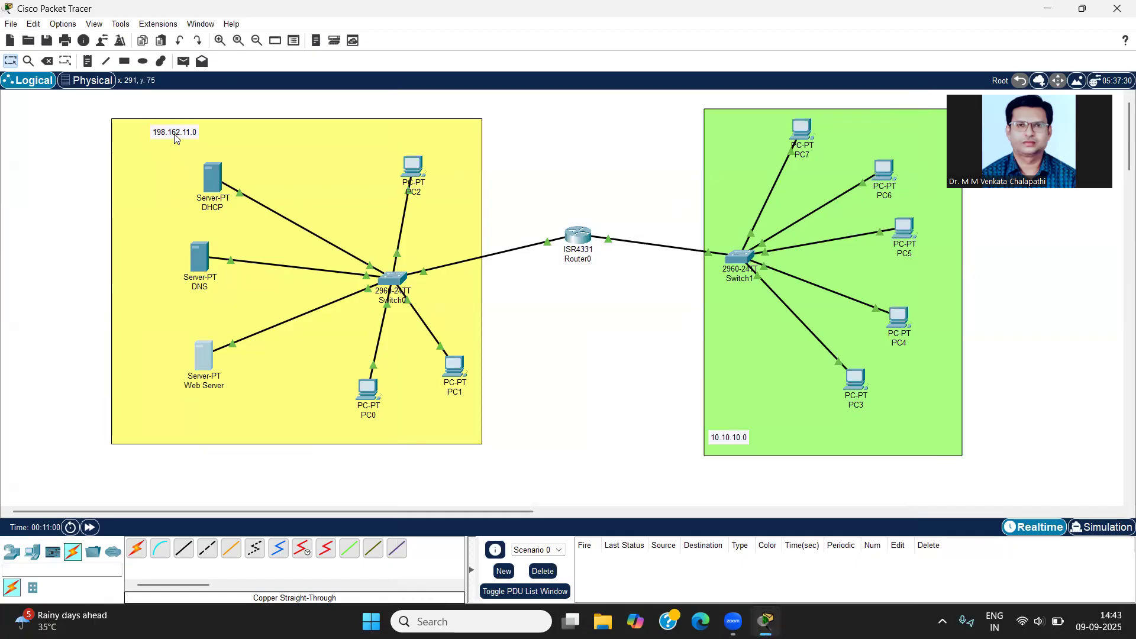
Step: Copy the yellow area's network address from its note and place a note reading 198.162.11.2 under the DHCP server
double_click(175, 132)
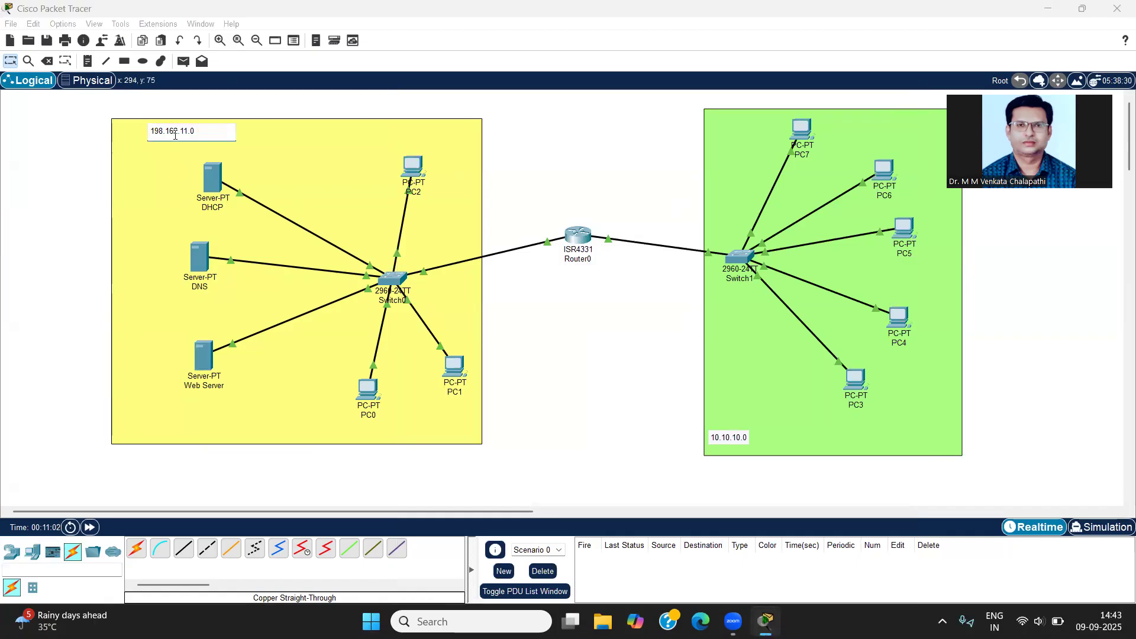
double_click(176, 135)
key(ctrl+c)
click(88, 61)
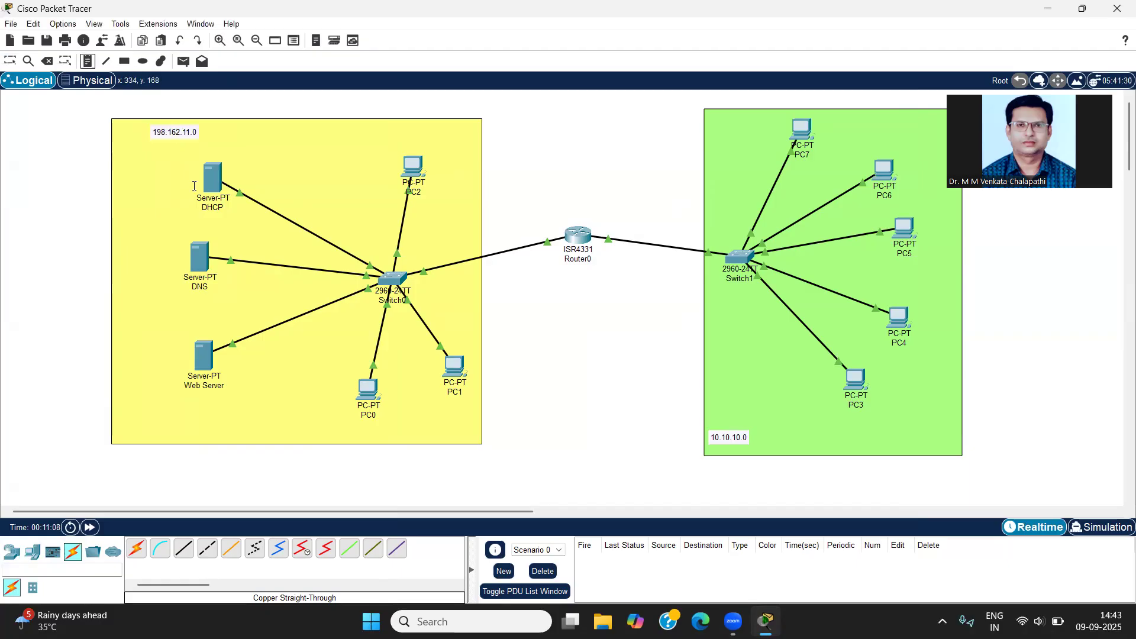
click(181, 212)
key(ctrl+v)
key(BackSpace)
text(2)
Step: Place address notes reading 198.162.11.3 under the DNS server and 198.162.11.4 under the web server, and end note placement
click(175, 297)
key(ctrl+v)
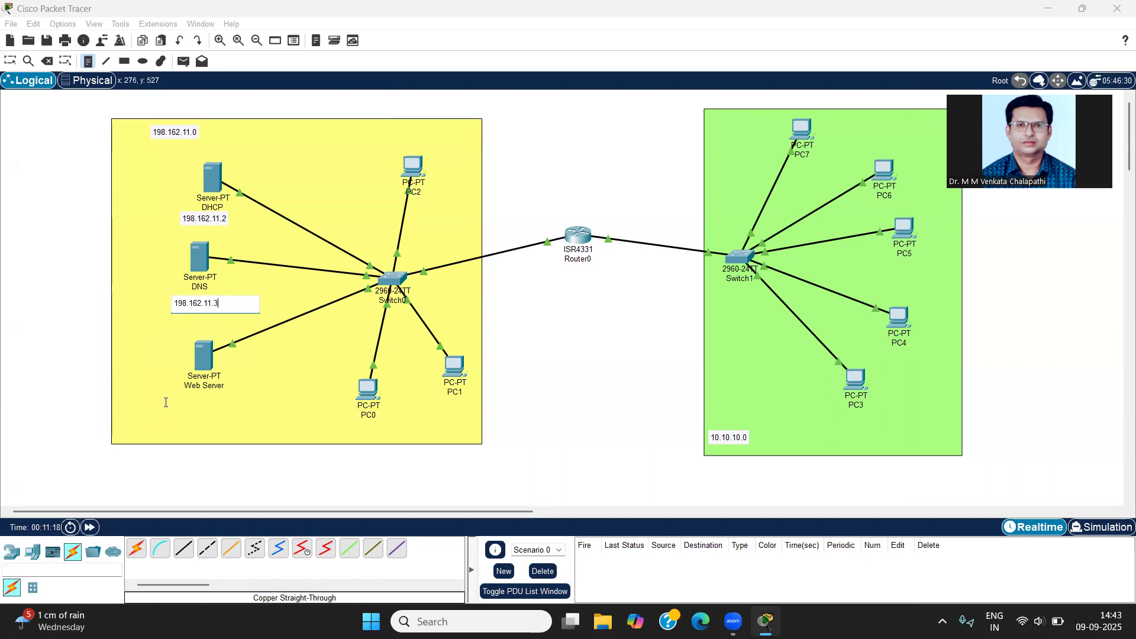
click(168, 400)
key(ctrl+v)
key(BackSpace)
text(4)
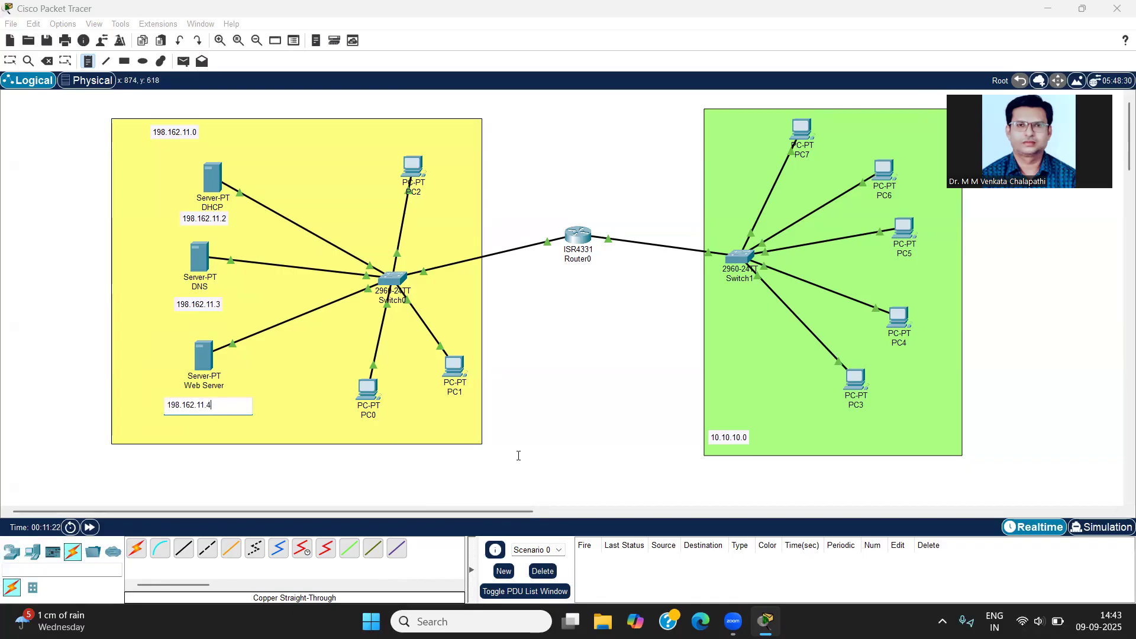
click(519, 456)
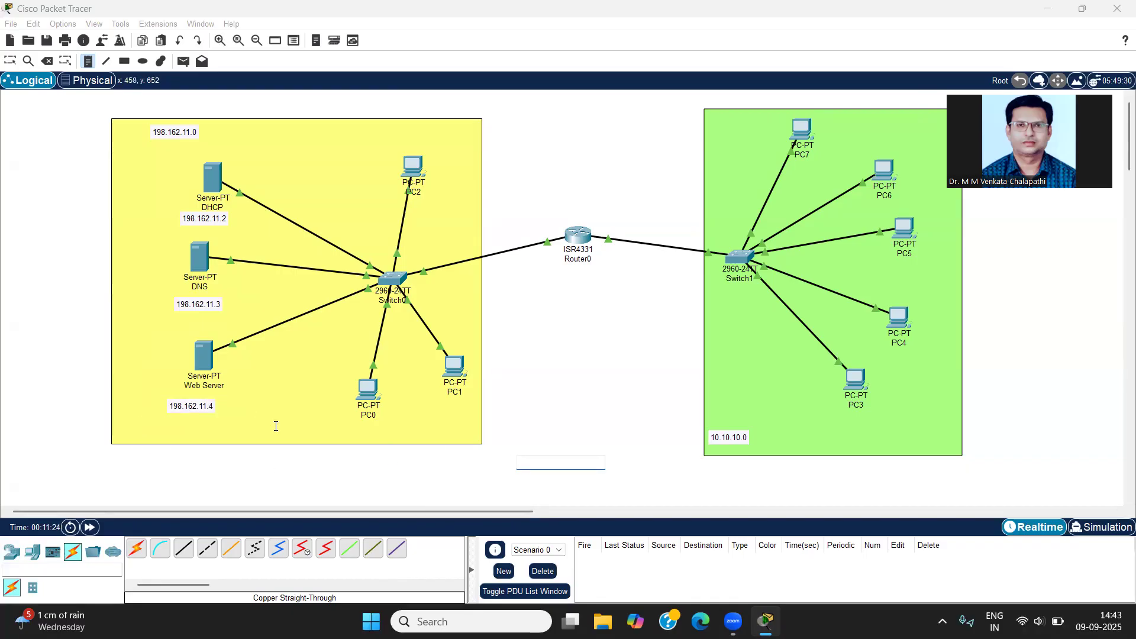
key(Escape)
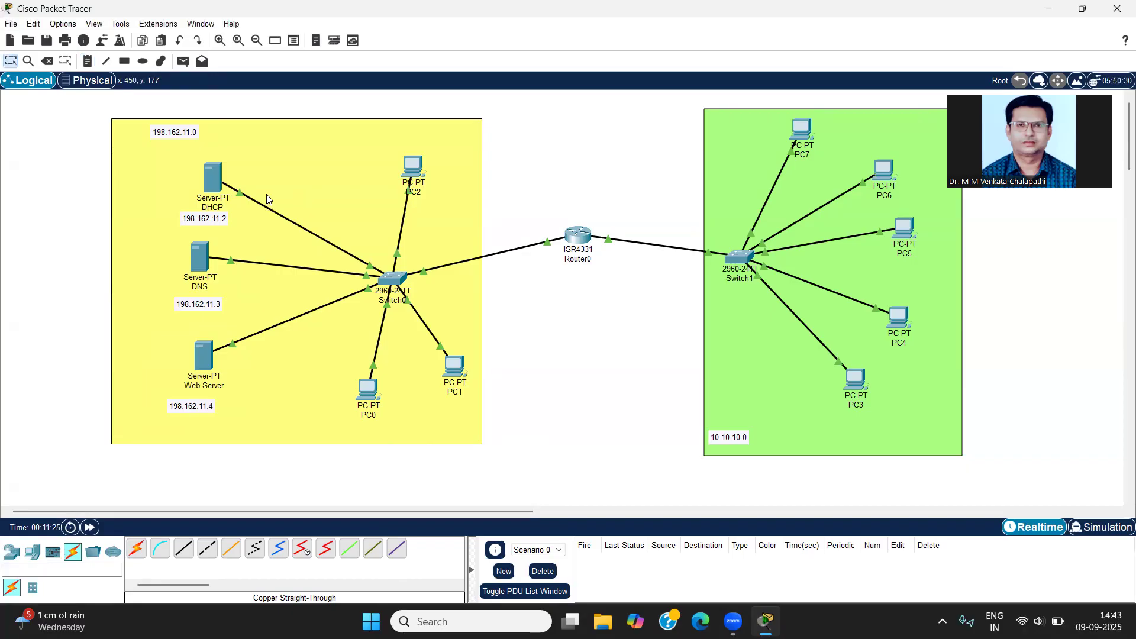
Step: Move the DHCP server slightly higher with its address note directly beneath it, and review its IP configuration
mouse_move(213, 175)
drag(212, 175, 220, 163)
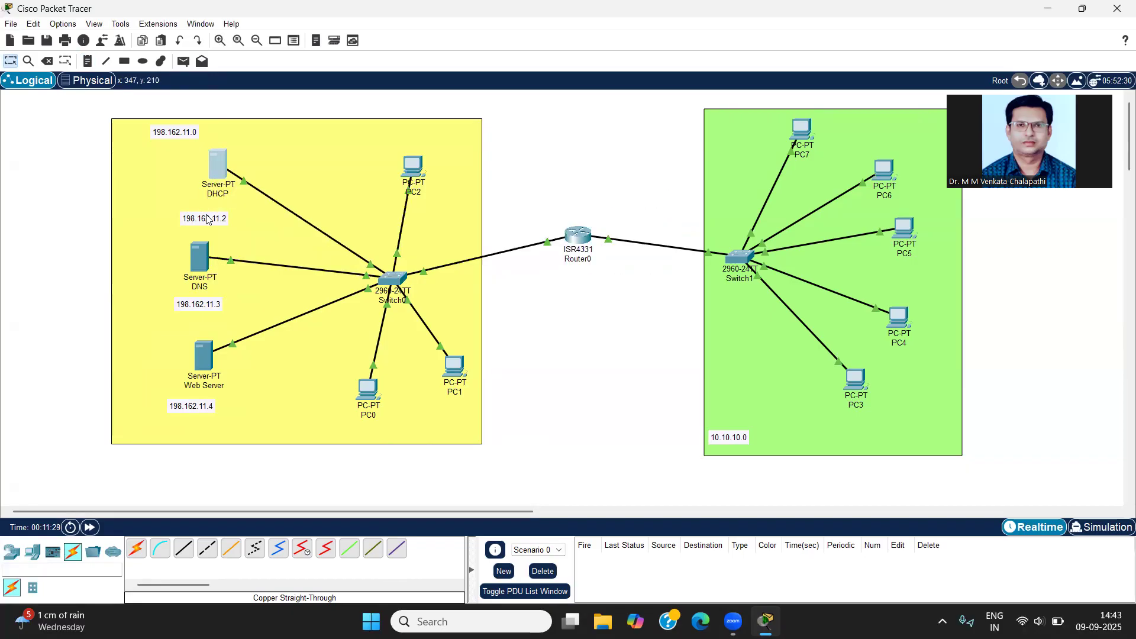
drag(208, 215, 214, 201)
click(220, 158)
click(430, 166)
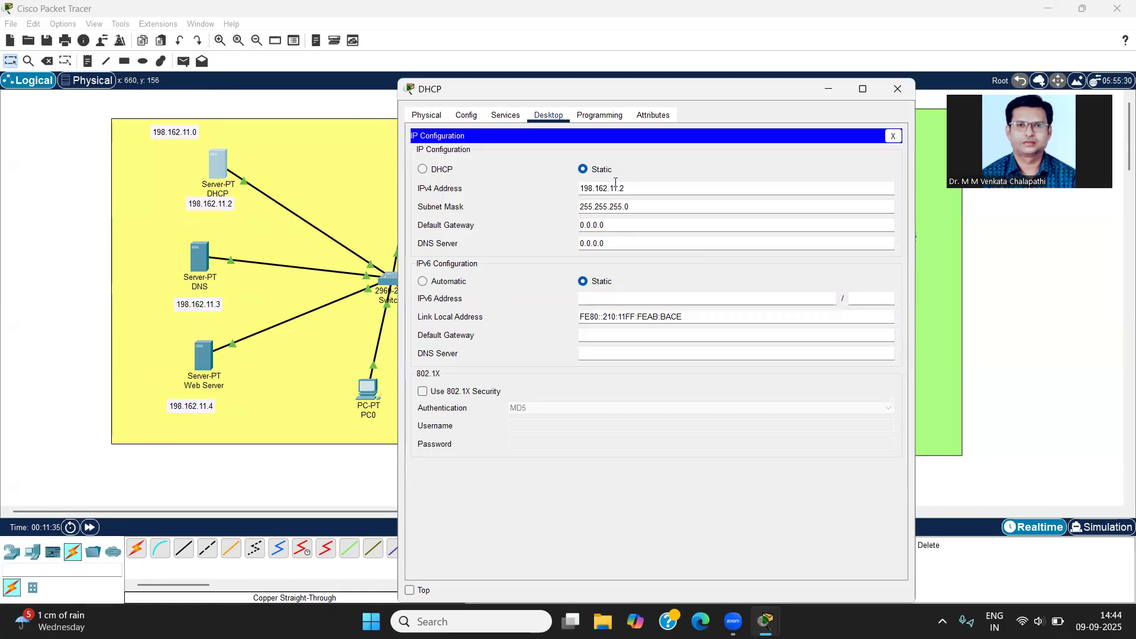
click(898, 89)
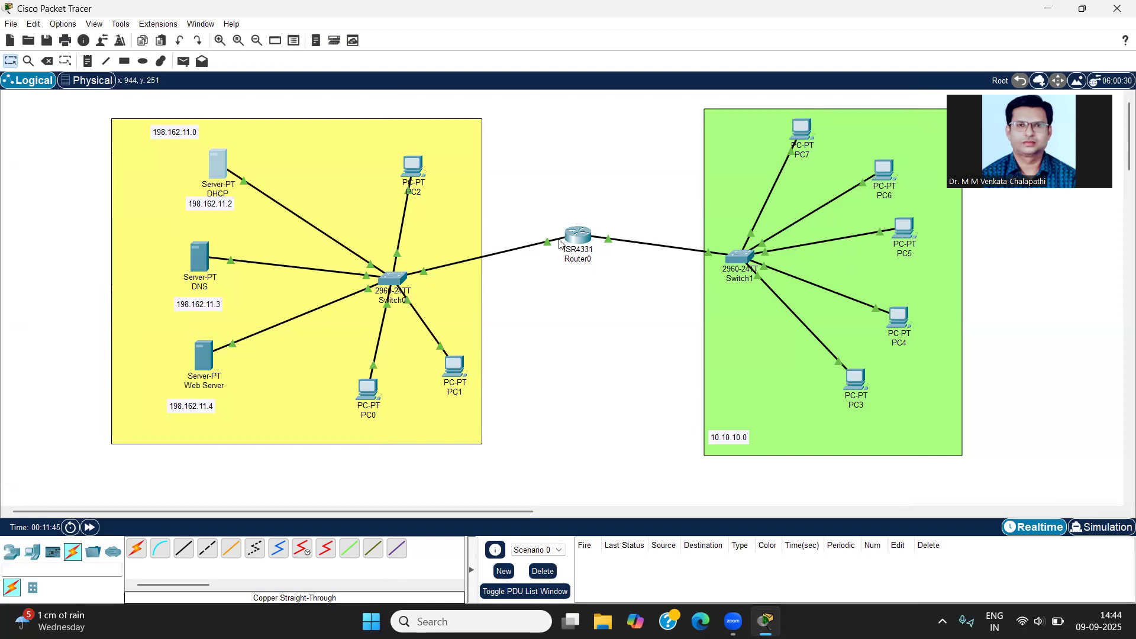
Step: Set the DHCP server's default gateway to 198.162.11.1 and its DNS server to 198.162.11.3, and close its settings
mouse_move(548, 248)
click(219, 173)
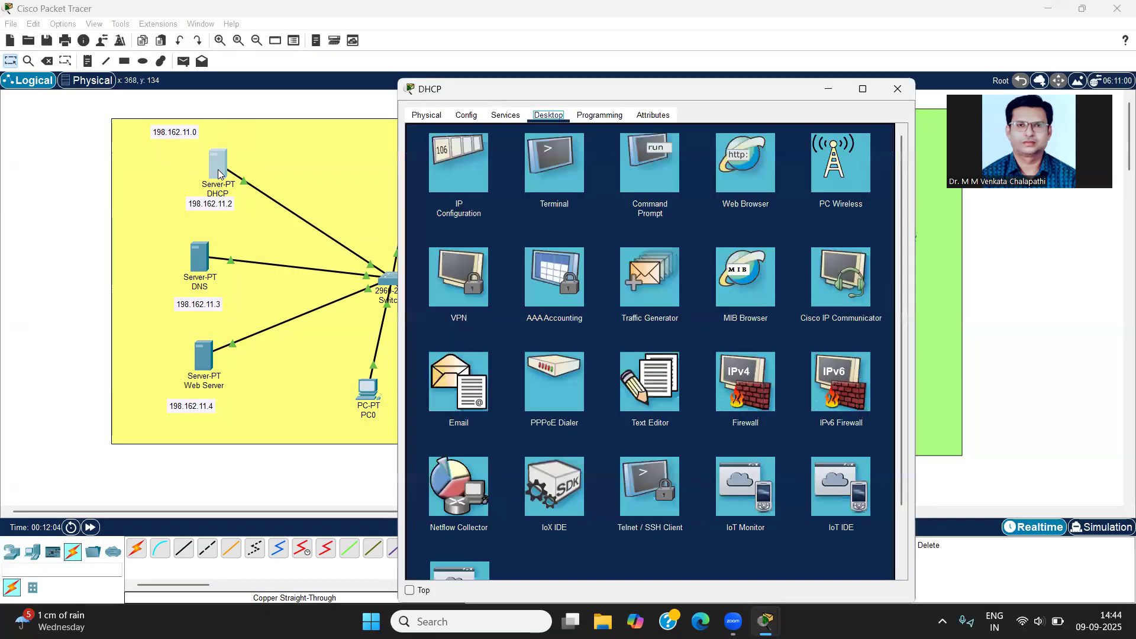
click(444, 157)
click(609, 225)
drag(610, 225, 549, 225)
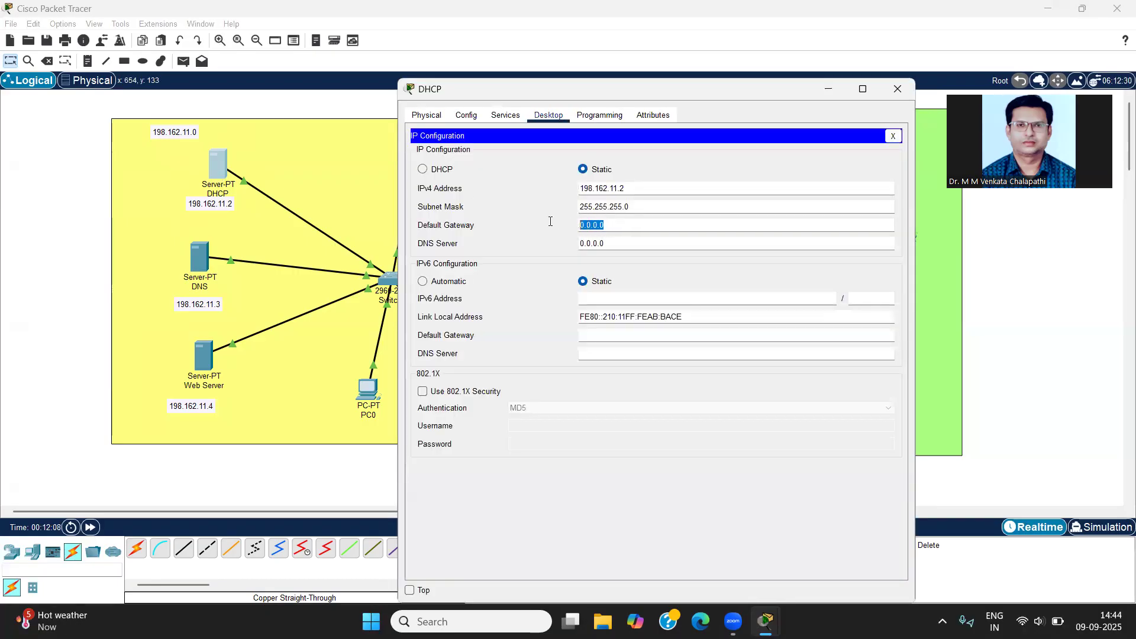
text(198.162.11.0)
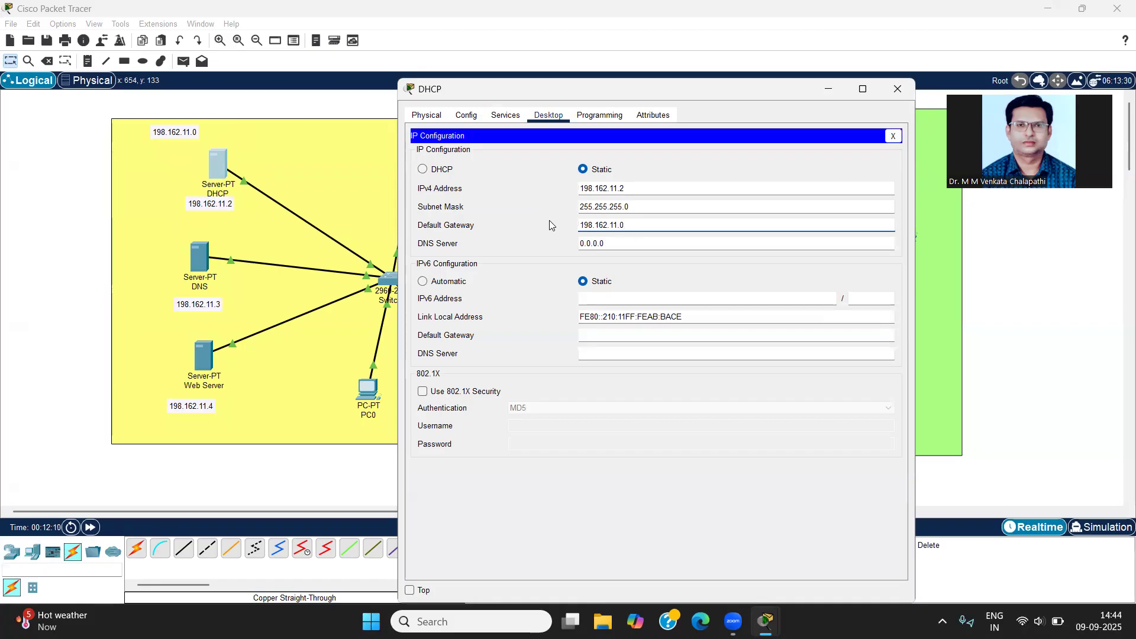
key(BackSpace)
text(1)
key(Tab)
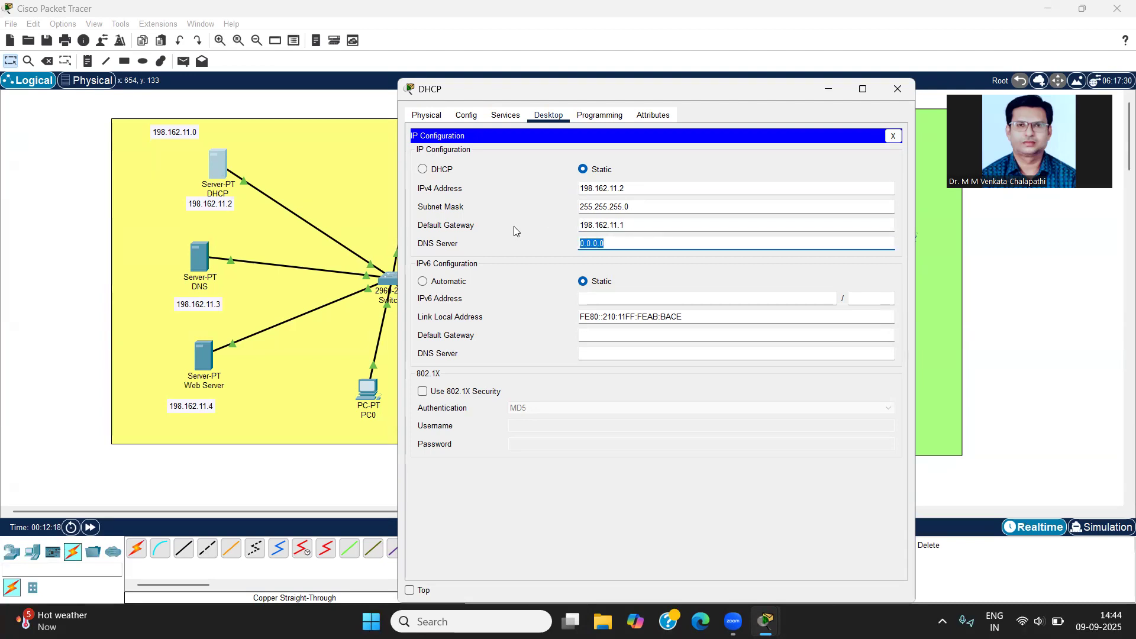
text(198.162.11.0)
text(3)
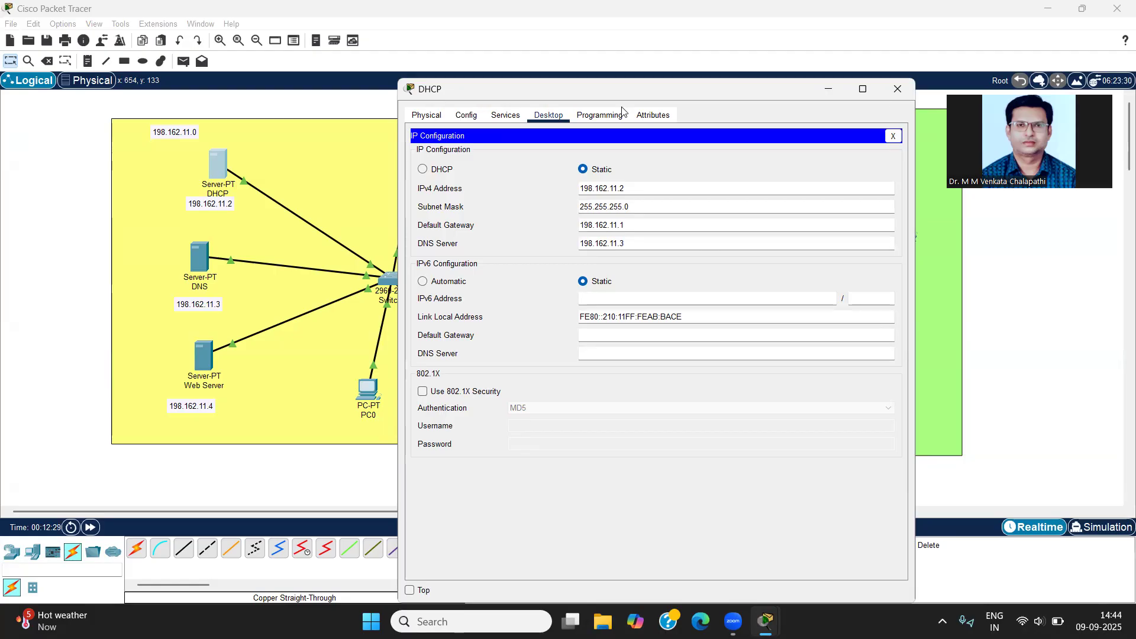
click(889, 92)
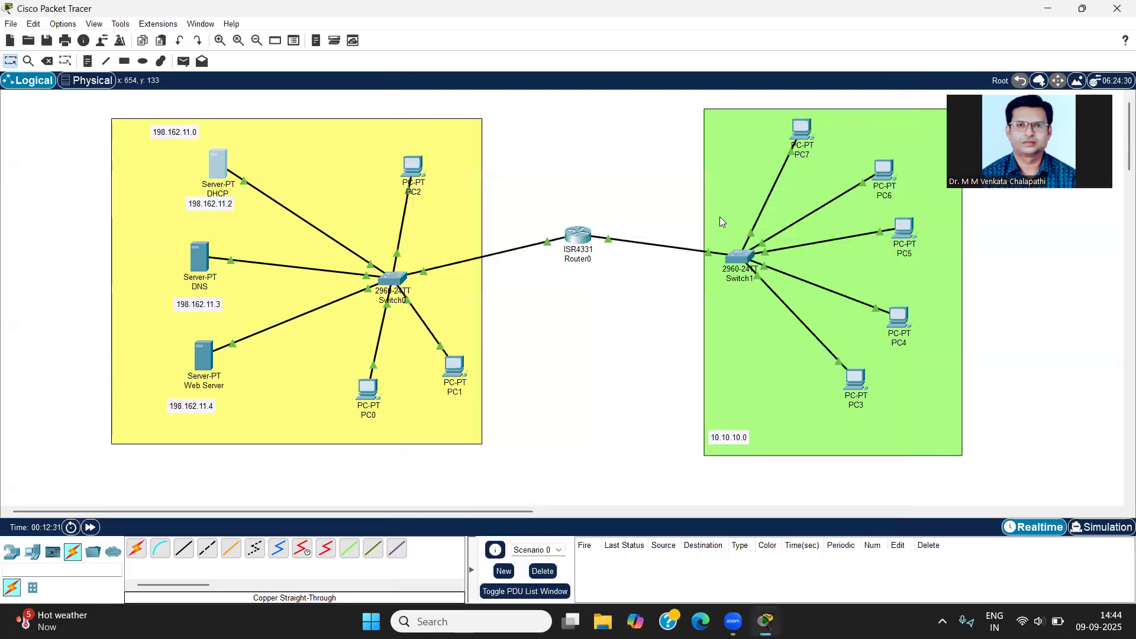
Step: Set the DNS server's default gateway to 198.162.11.1 and its DNS server address to 198.162.11.3, and close its settings
click(202, 256)
click(469, 169)
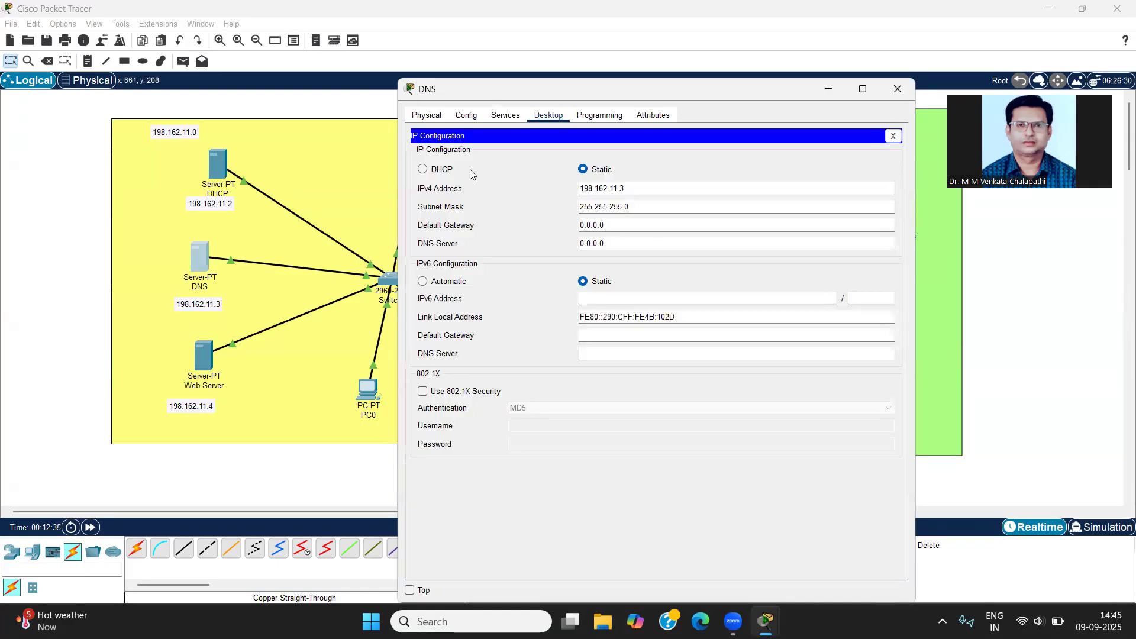
drag(619, 225, 530, 210)
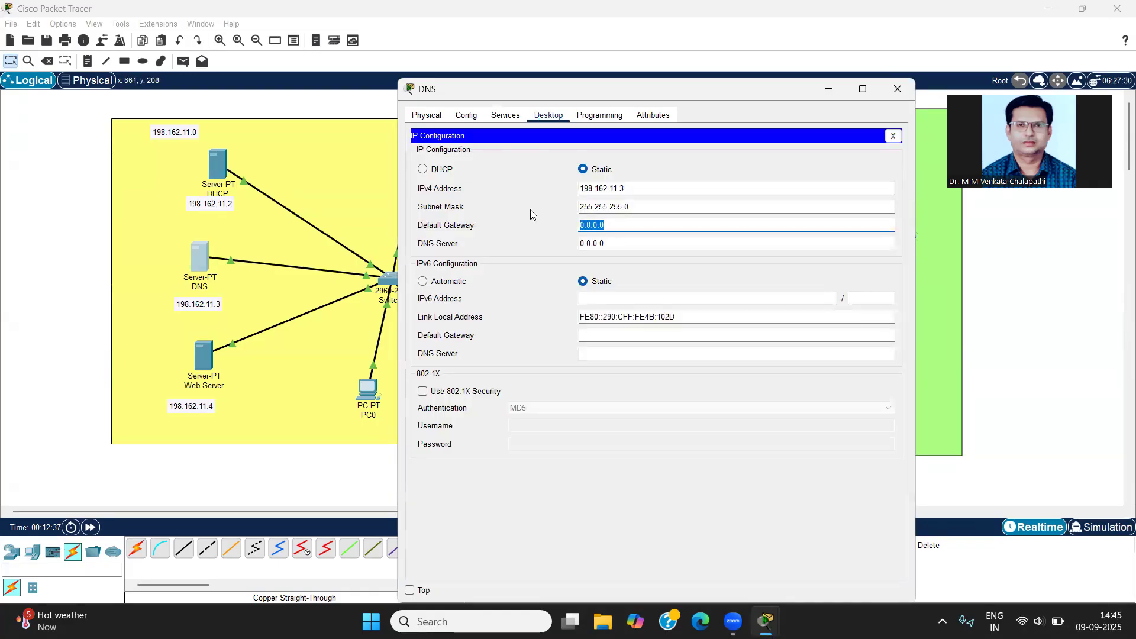
text(198.162.11.0)
key(BackSpace)
text(1)
drag(610, 242, 548, 232)
text(198.162.11.0)
key(BackSpace)
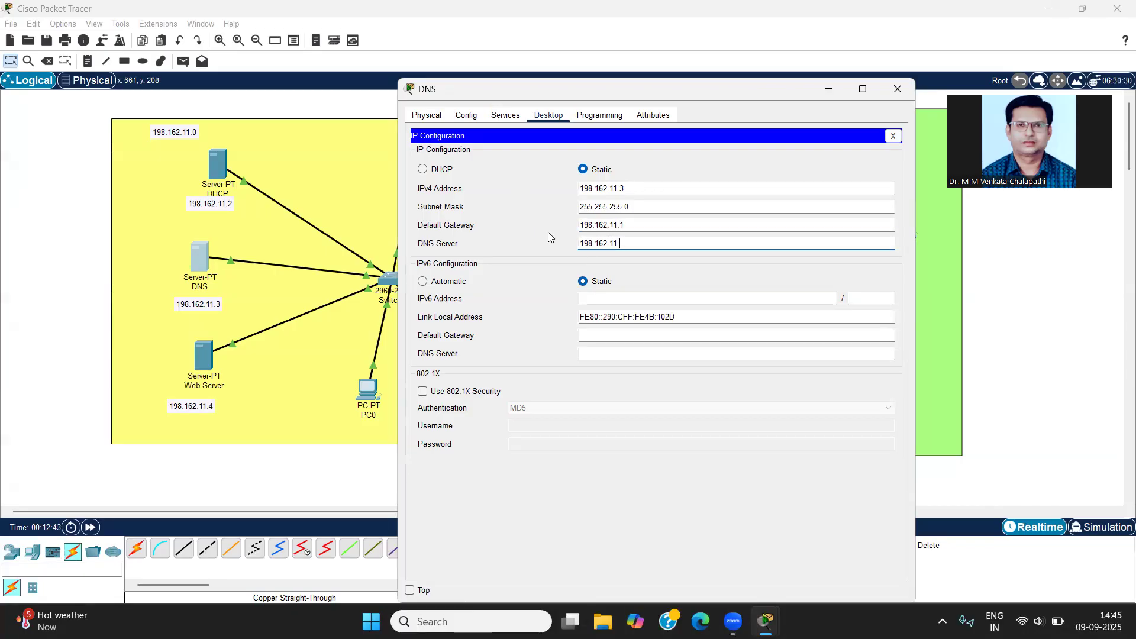
text(3)
click(656, 472)
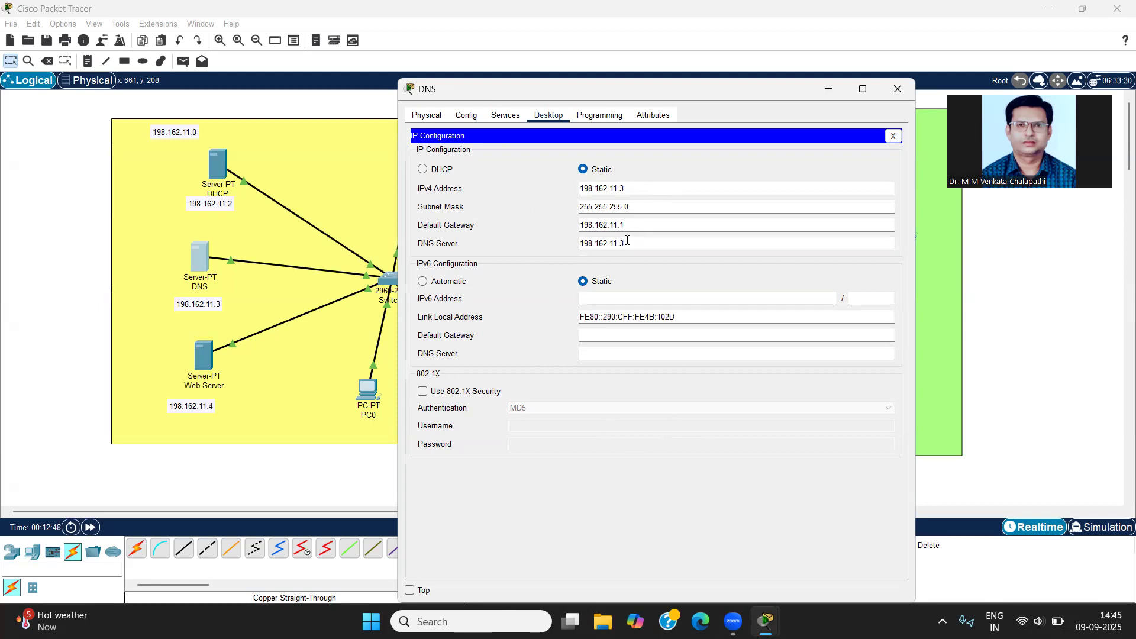
click(886, 92)
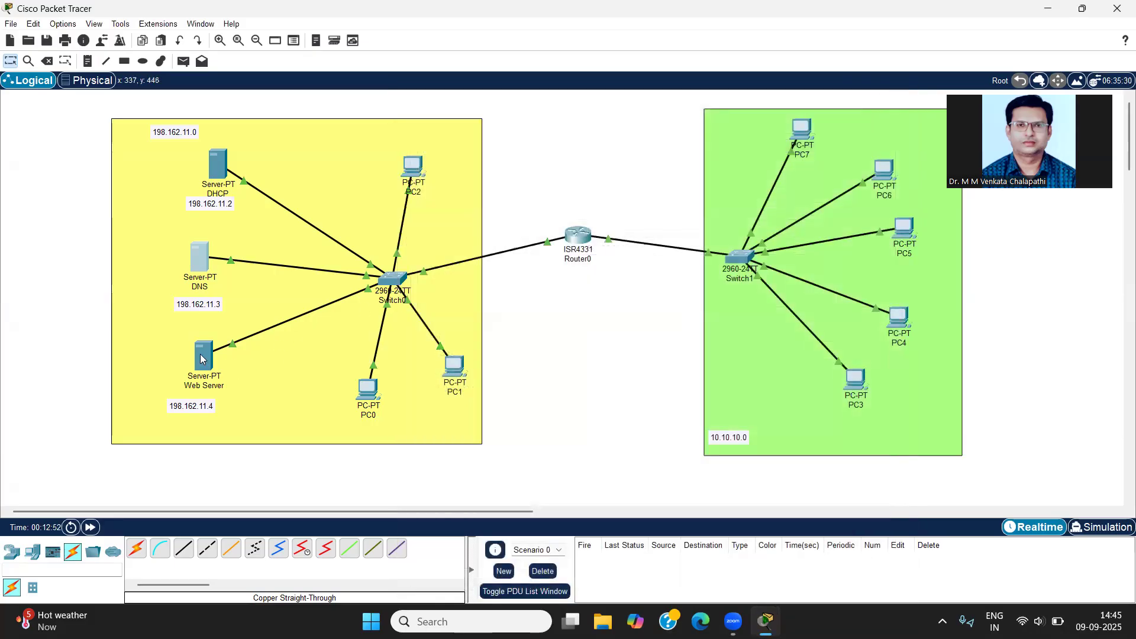
Step: Set the web server's default gateway to 198.162.11.1 and its DNS server to 198.162.11.3, and close its settings
click(201, 359)
click(461, 167)
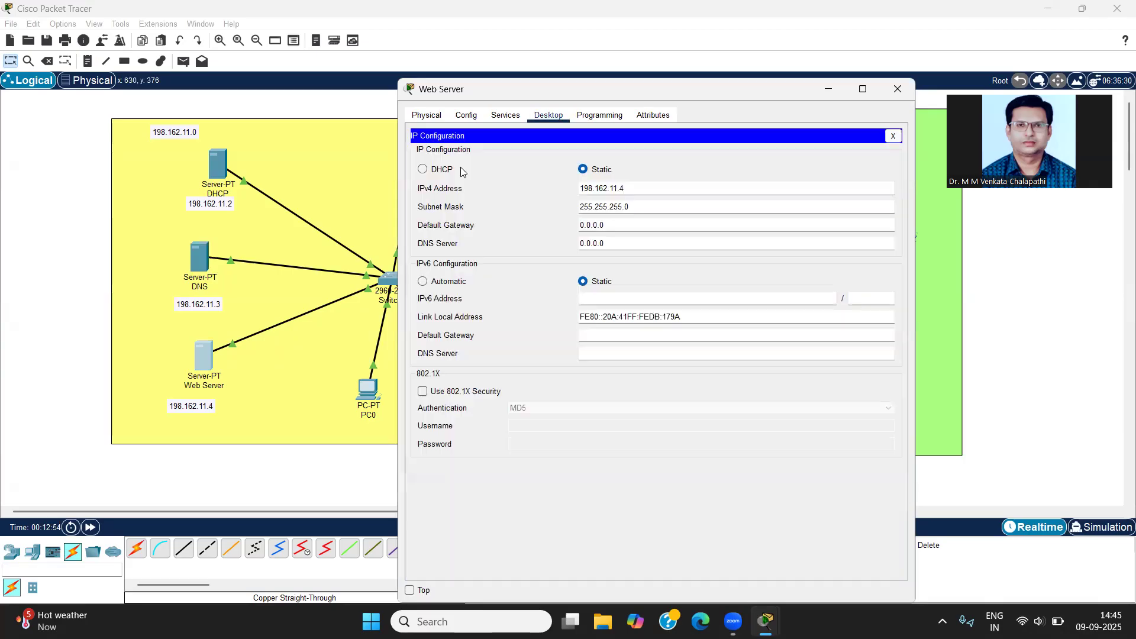
drag(623, 224, 539, 211)
text(198.162.11.0)
key(BackSpace)
text(1)
drag(629, 243, 504, 235)
text(198.162.11.0)
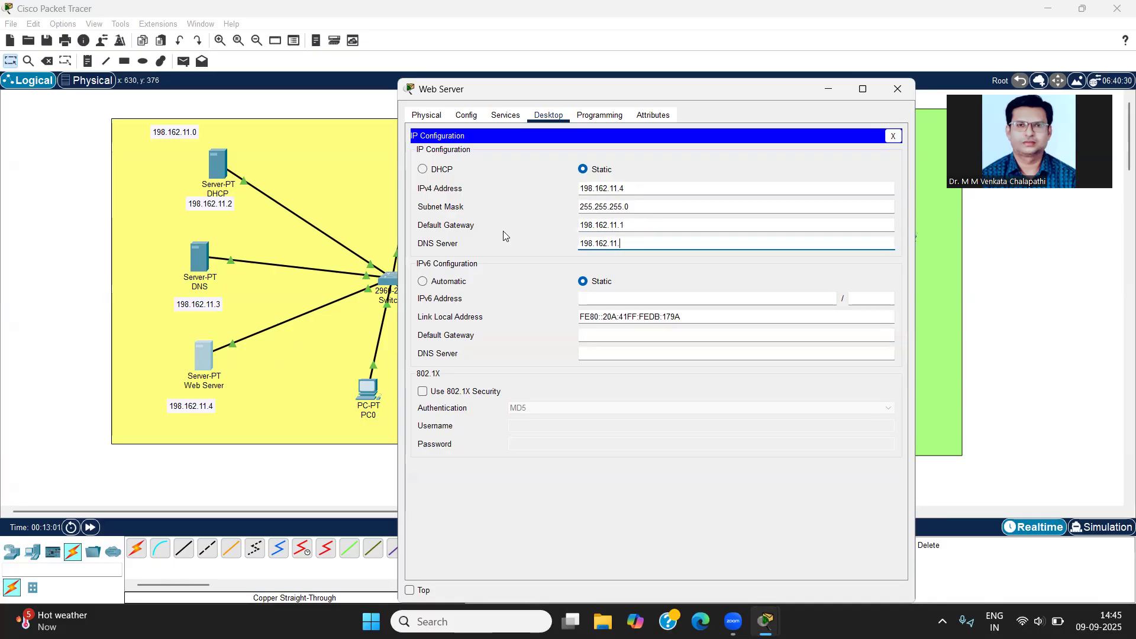
text(3)
click(551, 484)
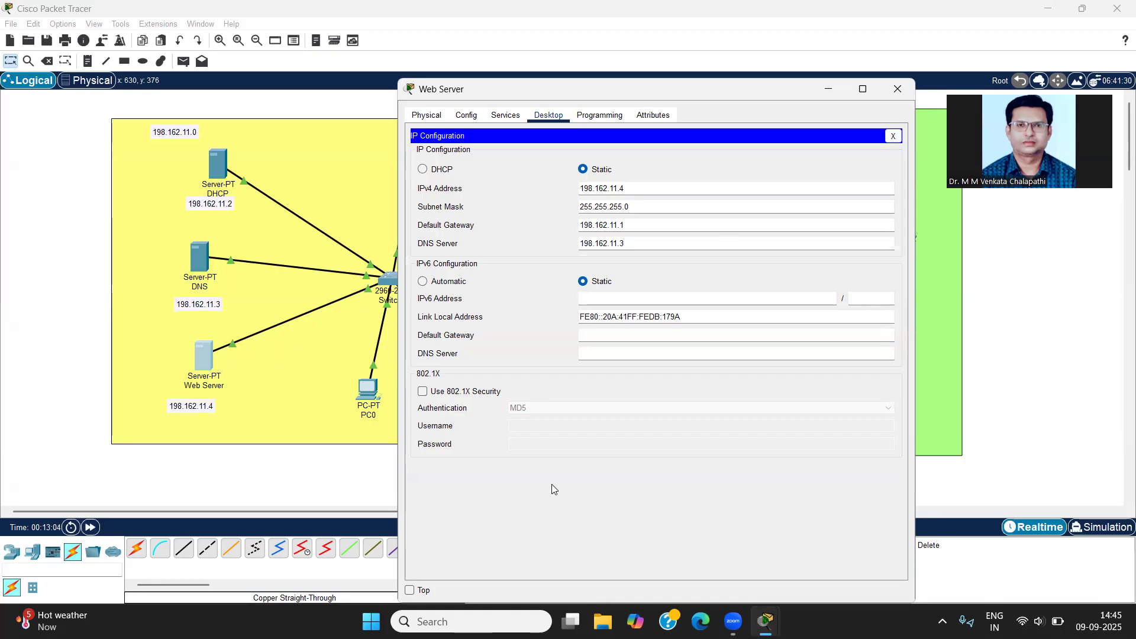
click(897, 88)
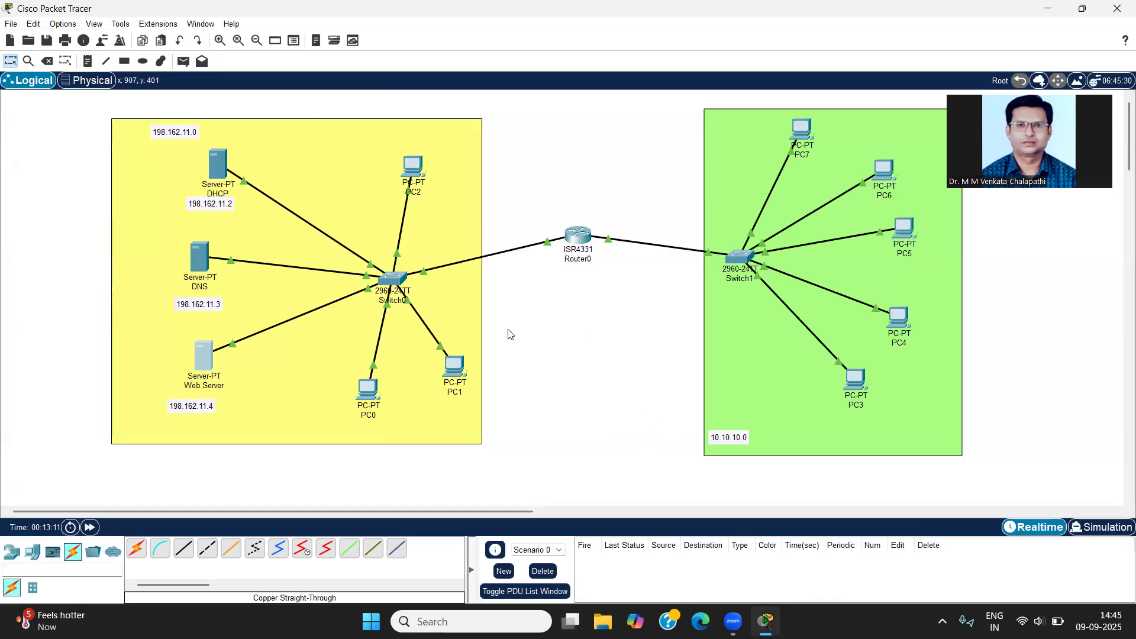
Step: Tidy the layout by moving PC0, PC1 and PC2 nearer Switch0, the green area slightly towards the router, and realigning the DHCP address note
drag(368, 396, 385, 392)
drag(457, 367, 455, 329)
drag(411, 165, 414, 196)
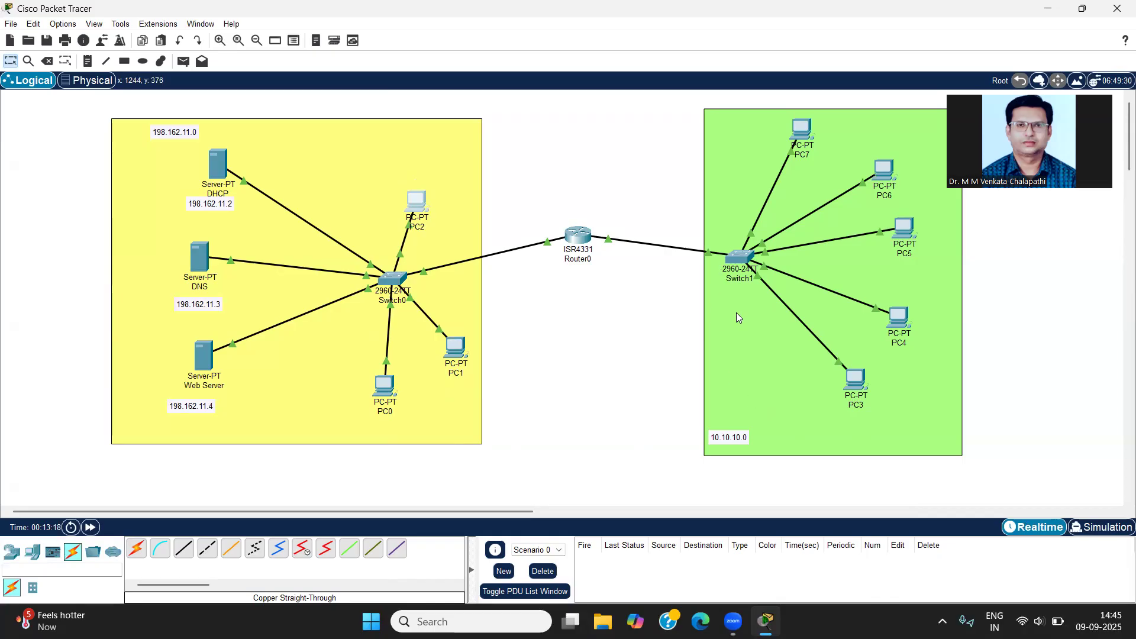
drag(745, 406, 731, 403)
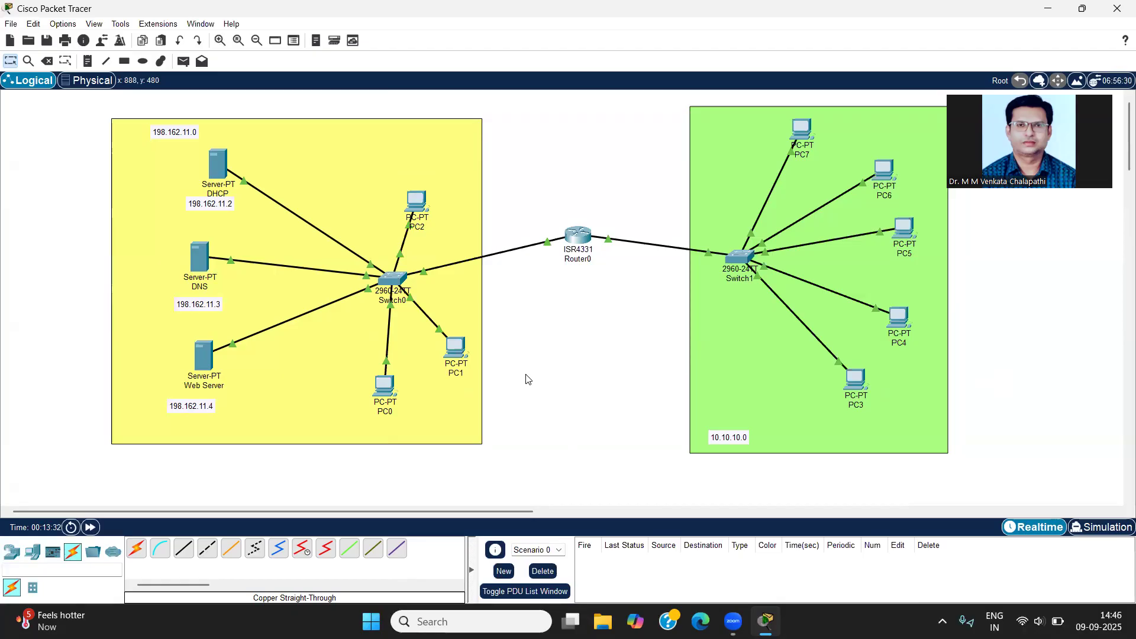
drag(218, 208, 220, 210)
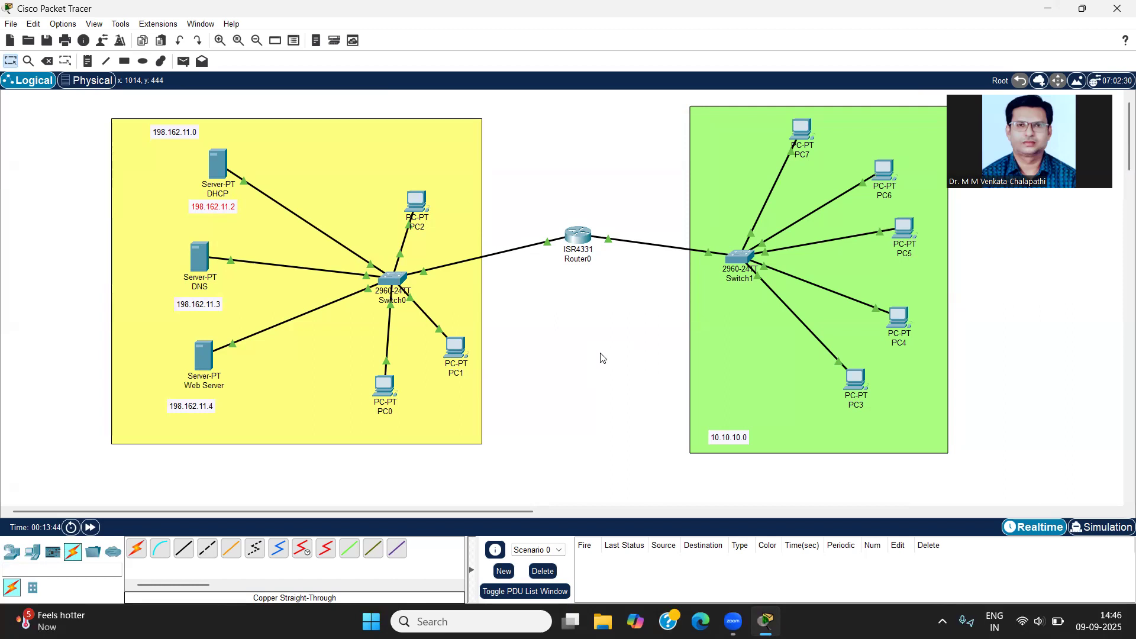
Step: Turn on the DHCP server's DHCP service for FastEthernet0 and enter serverPool_A as the pool name
click(216, 164)
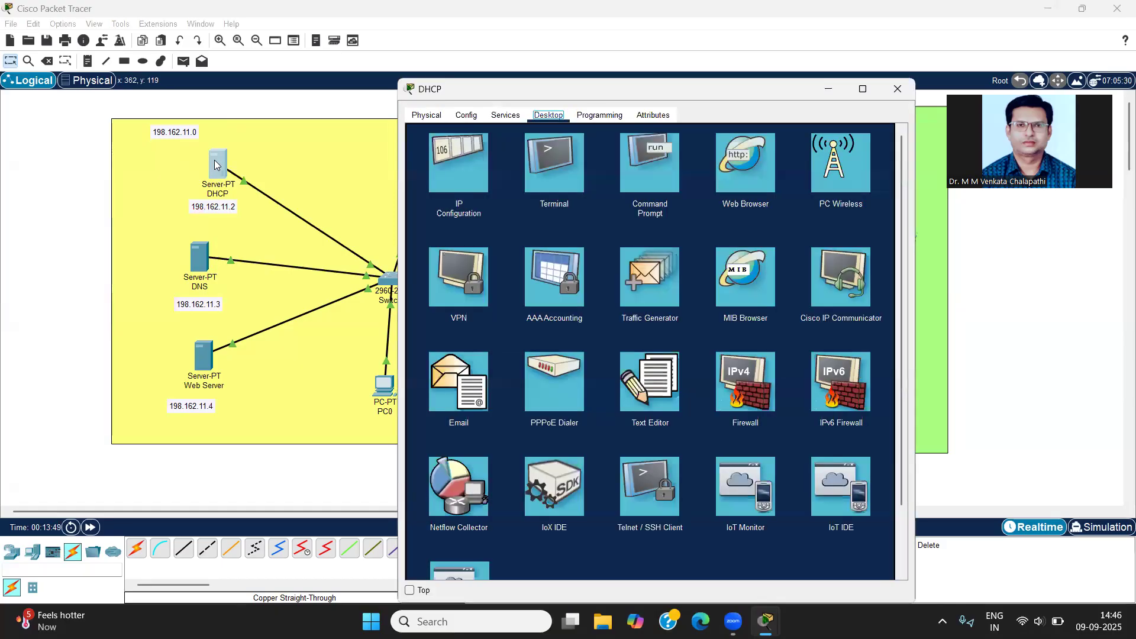
click(506, 117)
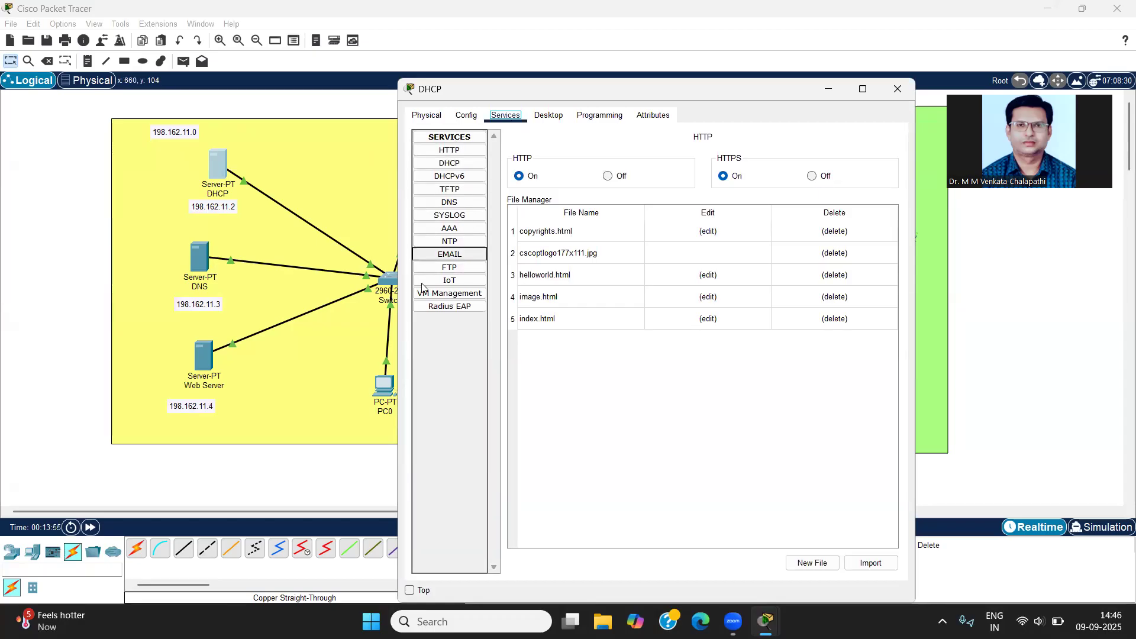
click(434, 168)
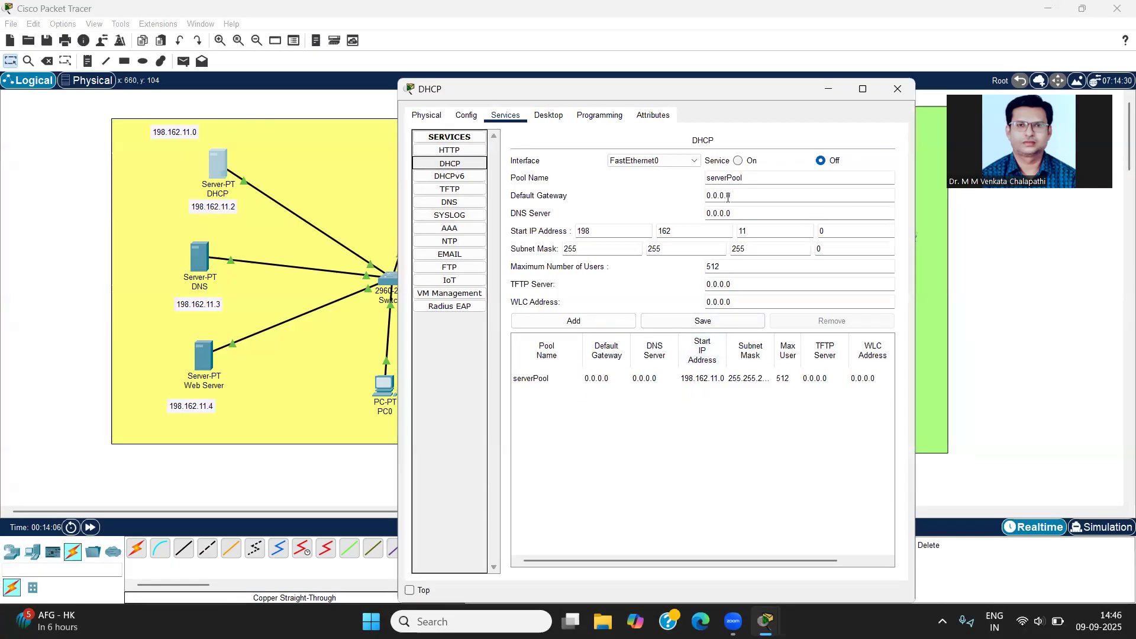
click(737, 162)
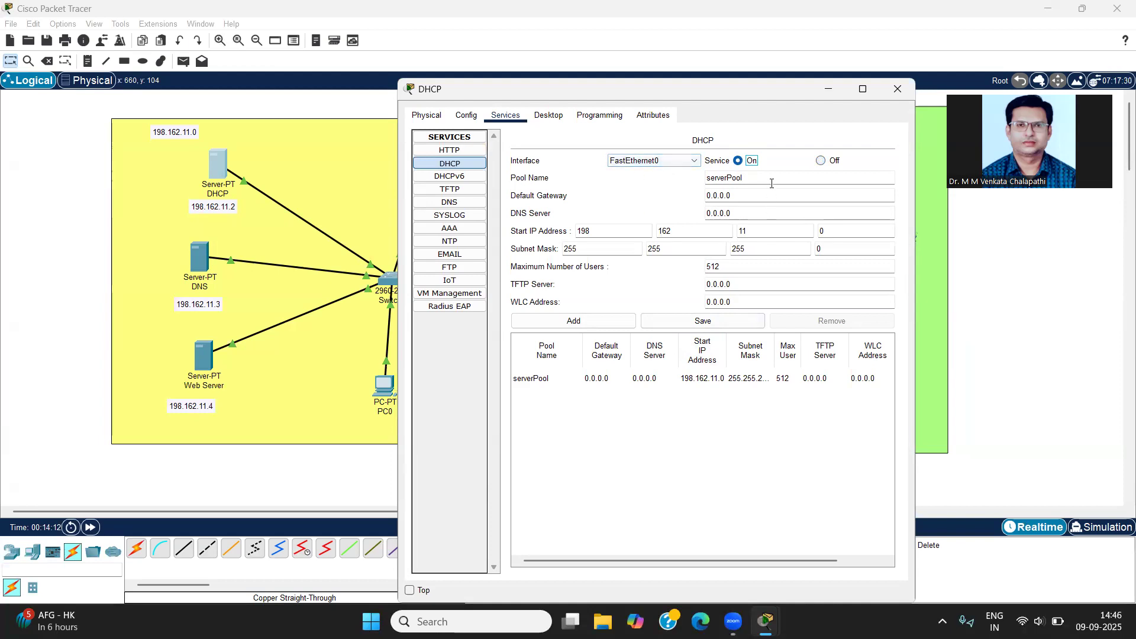
click(751, 180)
text(_A)
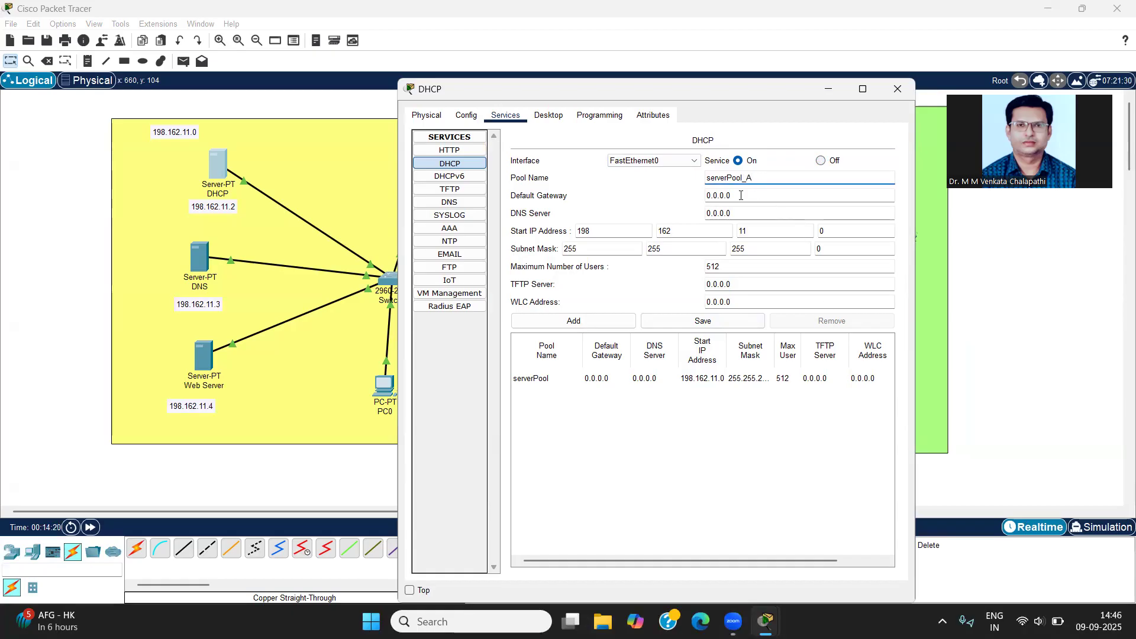
Step: Set serverPool_A's default gateway to 198.162.11.1
key(Tab)
text(198.162.11.1)
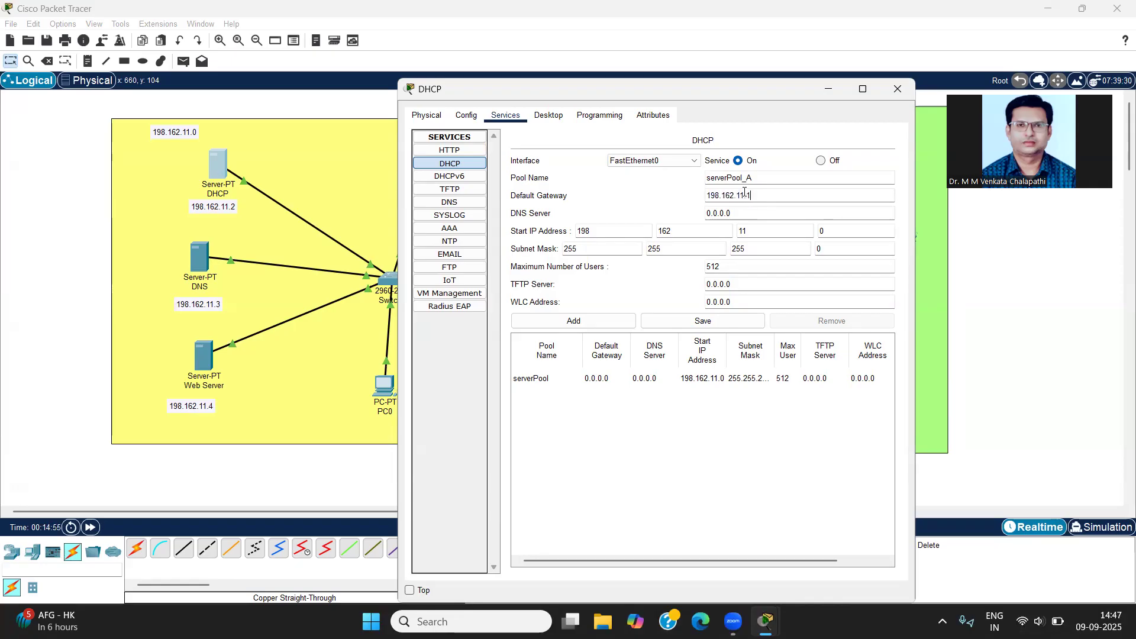
Step: Set serverPool_A's DNS server address to 198.162.11.3
click(772, 212)
drag(717, 203, 687, 197)
text(198.162.11.0)
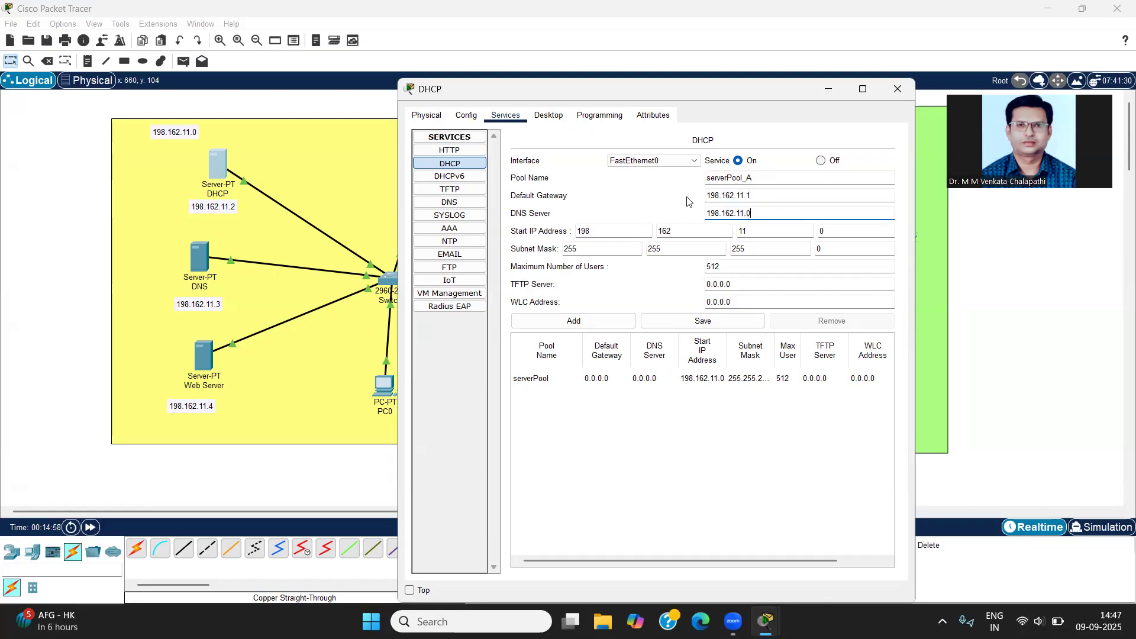
key(BackSpace)
text(3)
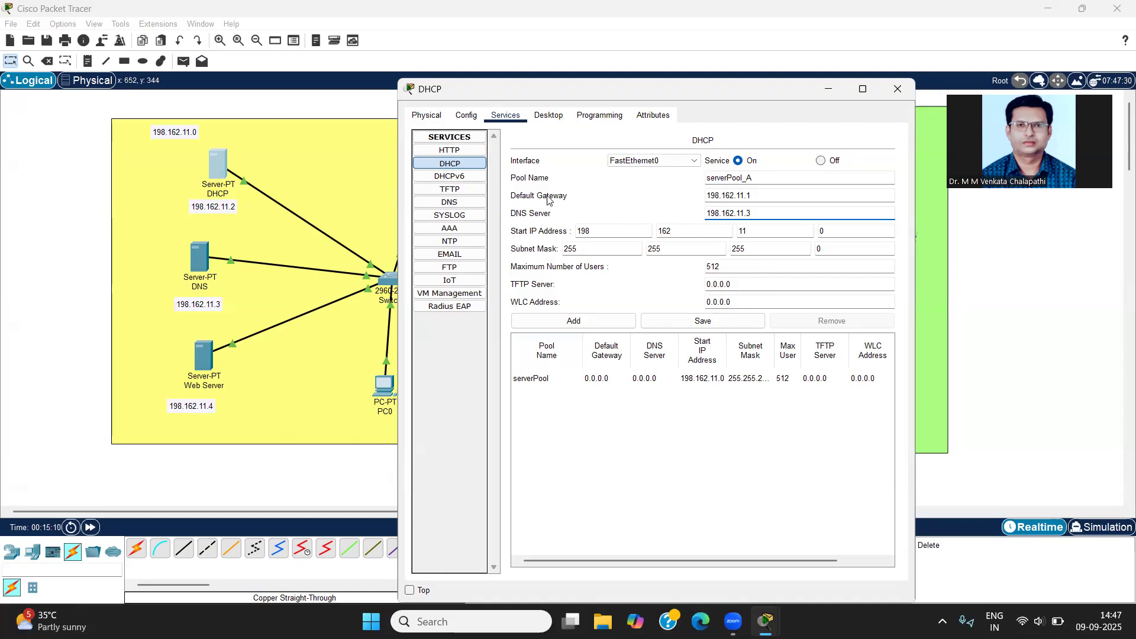
click(758, 212)
key(BackSpace)
text(5)
key(BackSpace)
text(3)
Step: Set serverPool_A's start IP address to 198.162.11.5
click(597, 230)
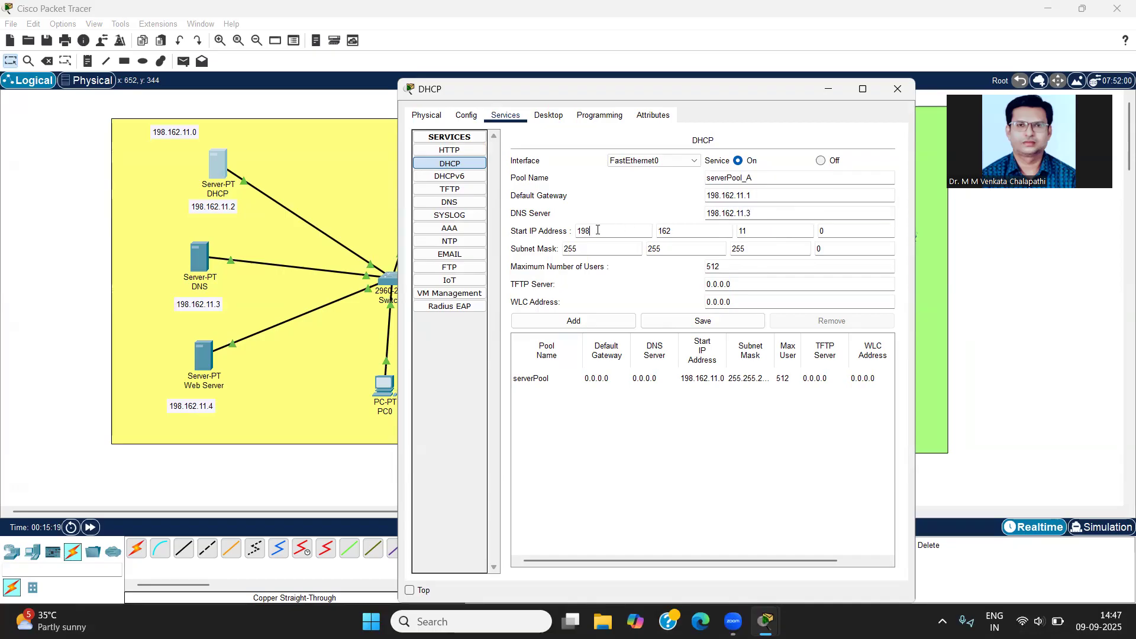
click(682, 230)
click(766, 230)
drag(836, 230, 814, 231)
text(5)
Step: Set serverPool_A's maximum number of users to 30 and add the pool to the DHCP server
click(620, 251)
click(842, 246)
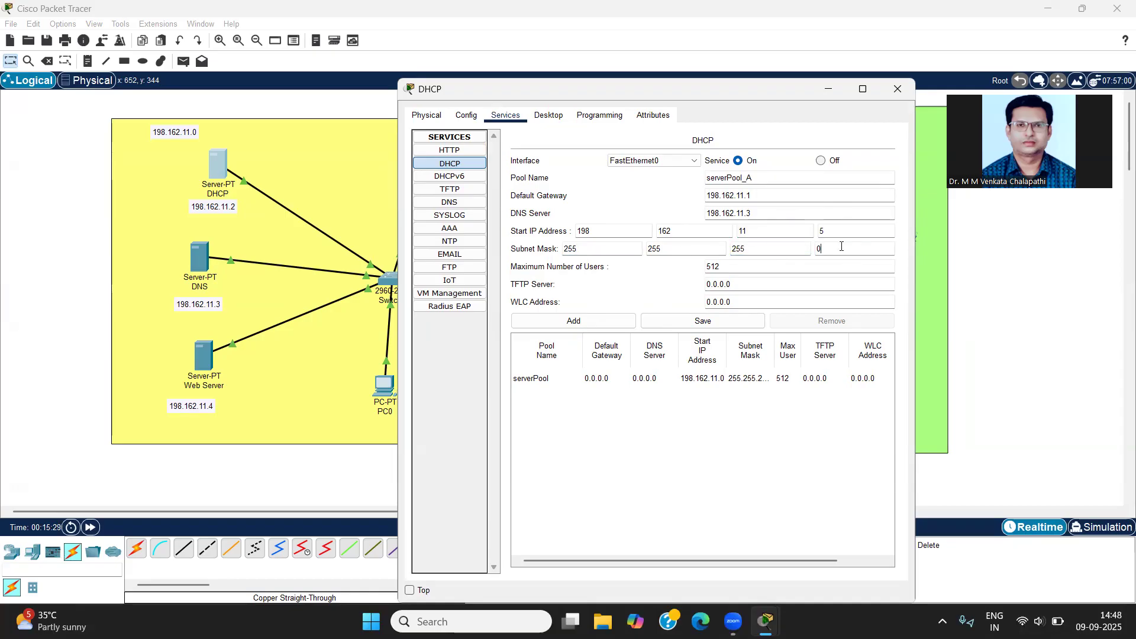
click(726, 266)
drag(726, 266, 699, 269)
text(30)
click(552, 323)
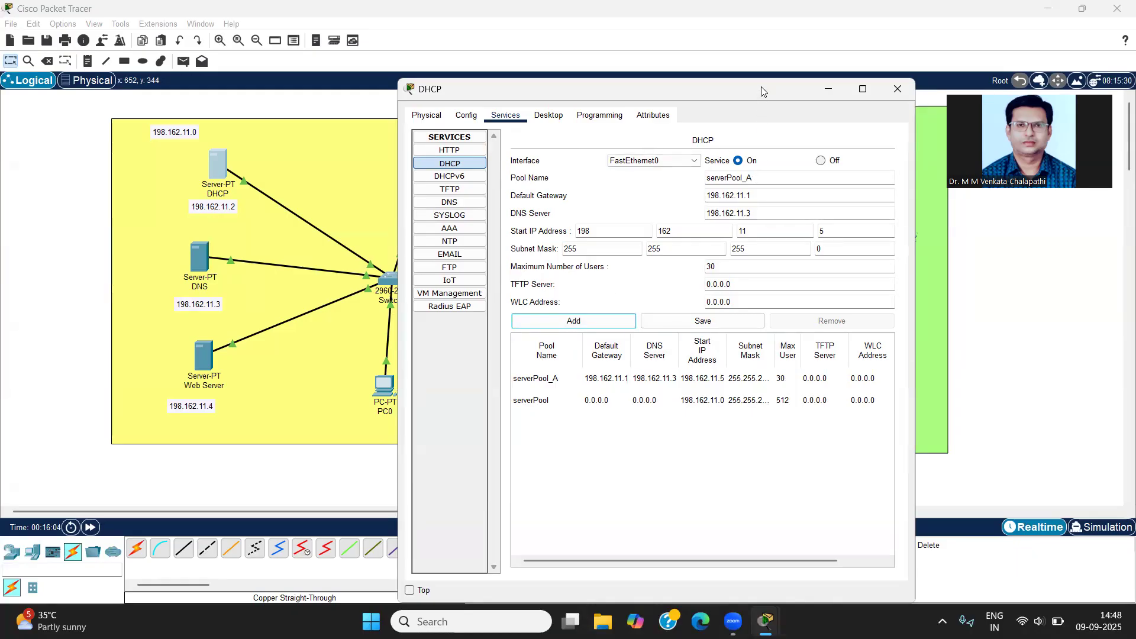
click(142, 140)
click(143, 139)
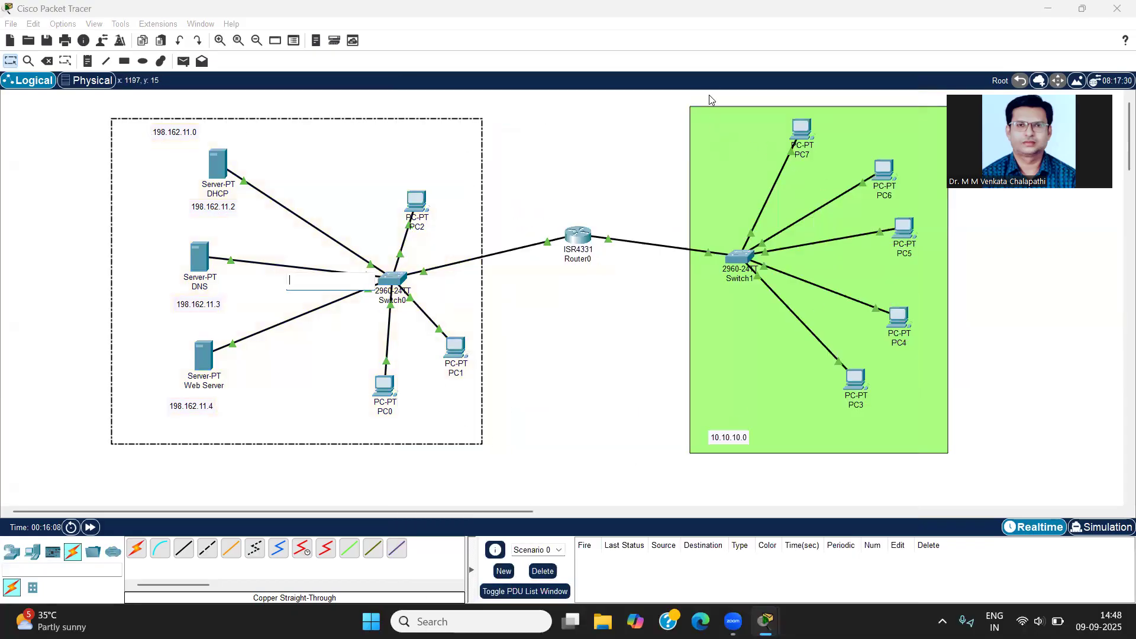
double_click(729, 132)
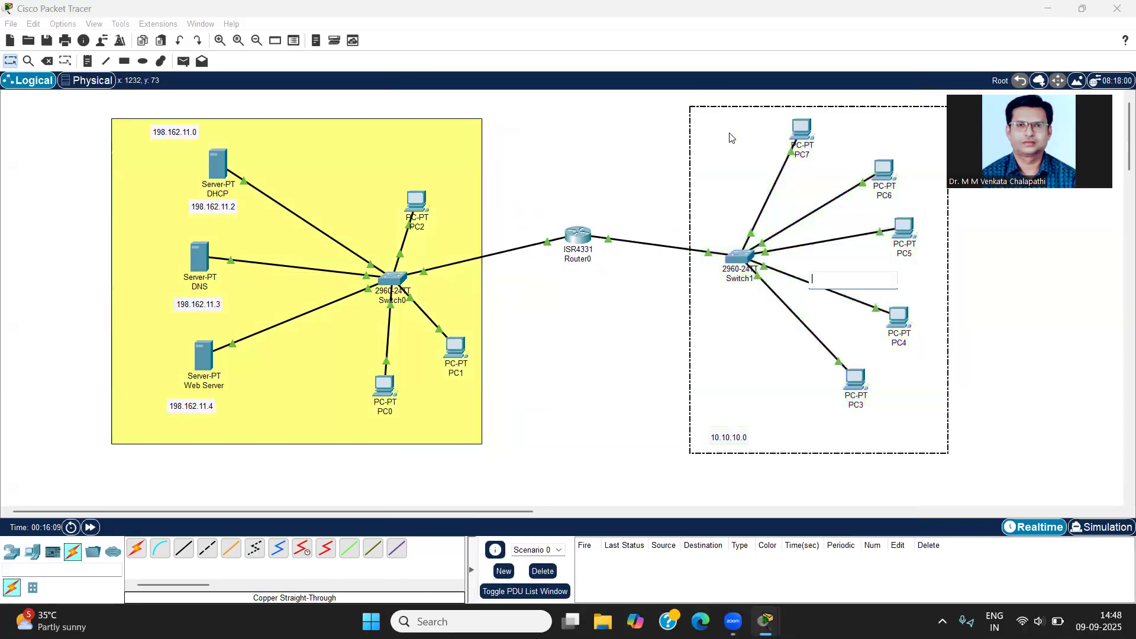
click(657, 420)
click(574, 240)
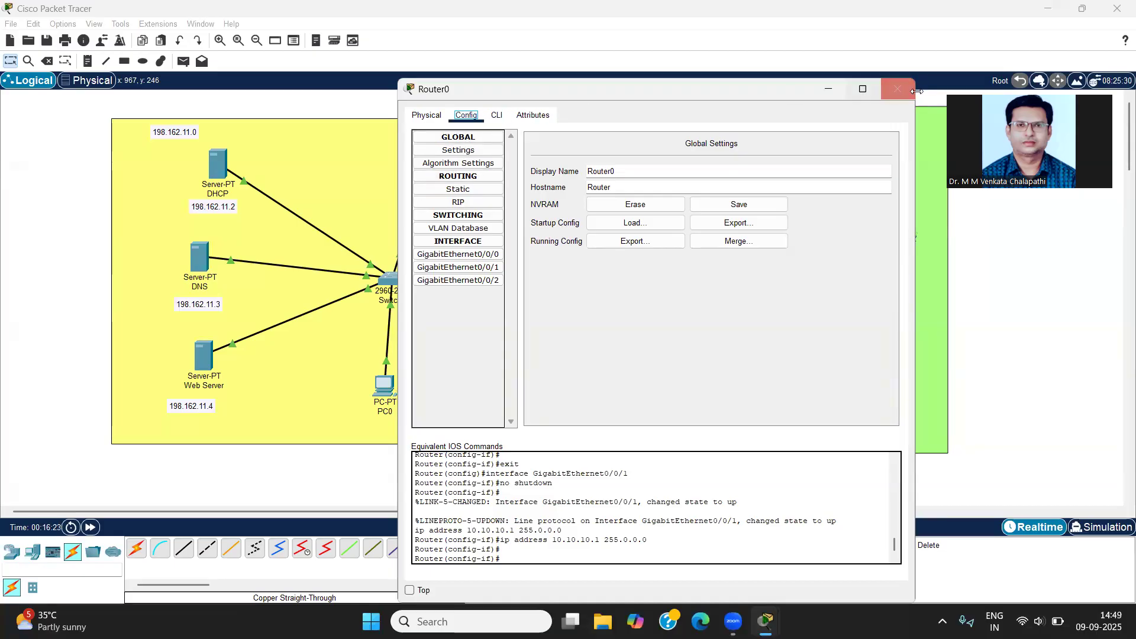
click(898, 89)
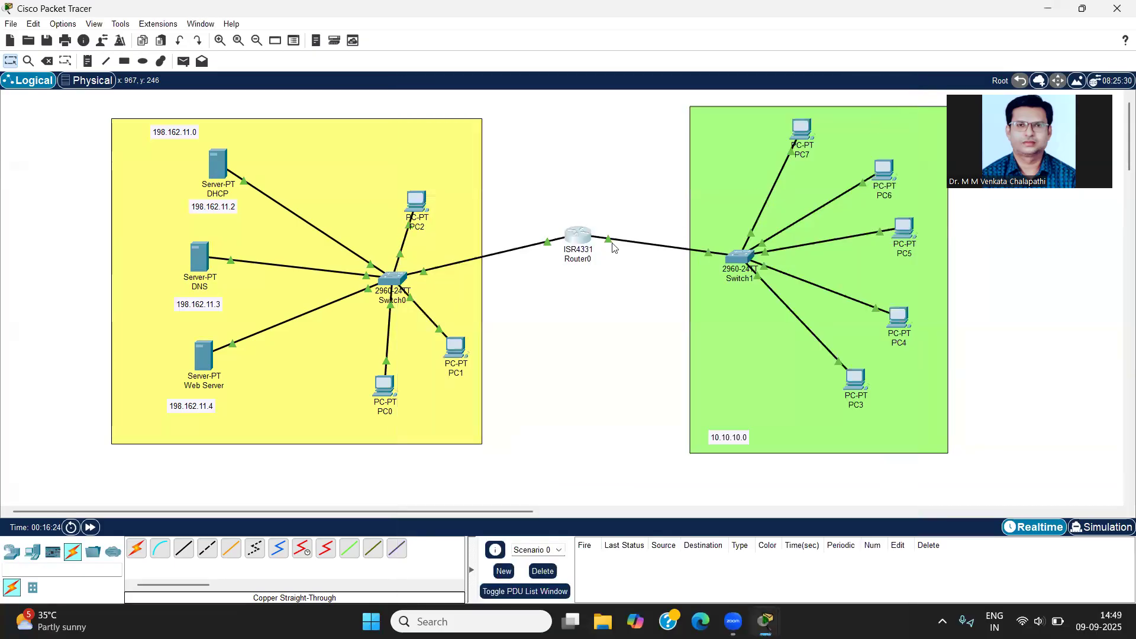
Step: Start a second pool on the DHCP server named serverPool_B with 10.10.10.1 as its default gateway
click(220, 167)
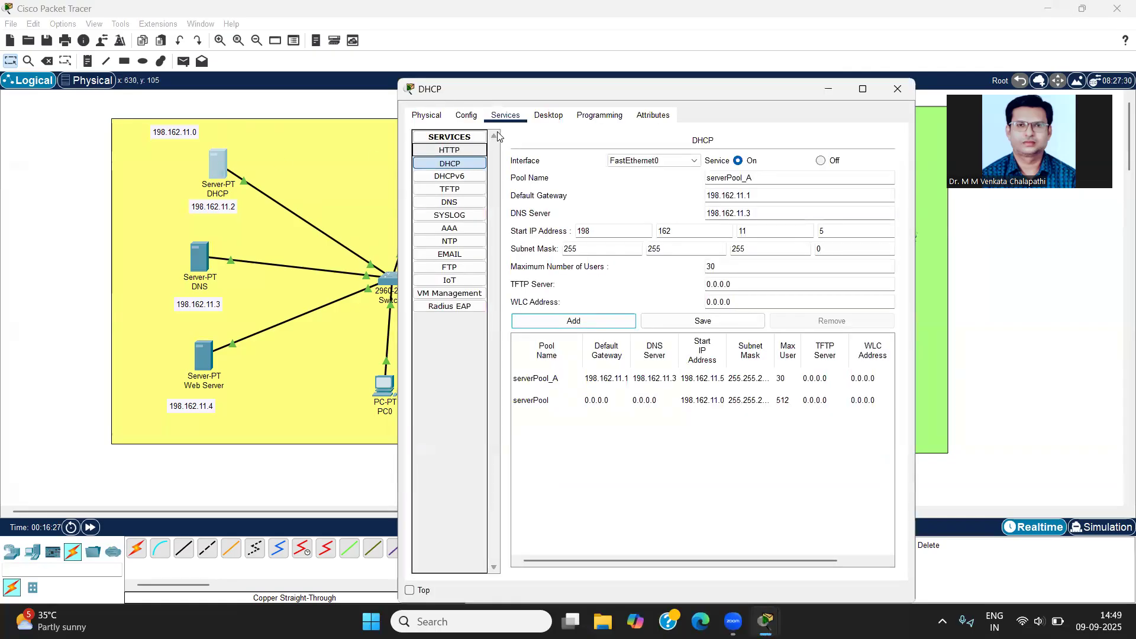
click(477, 163)
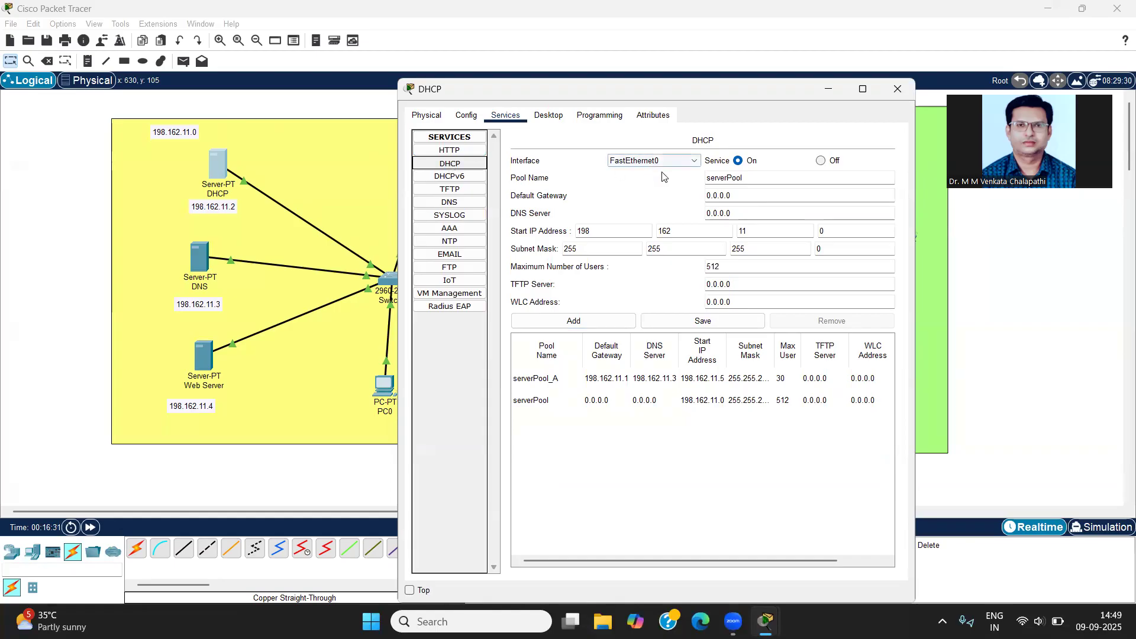
click(750, 179)
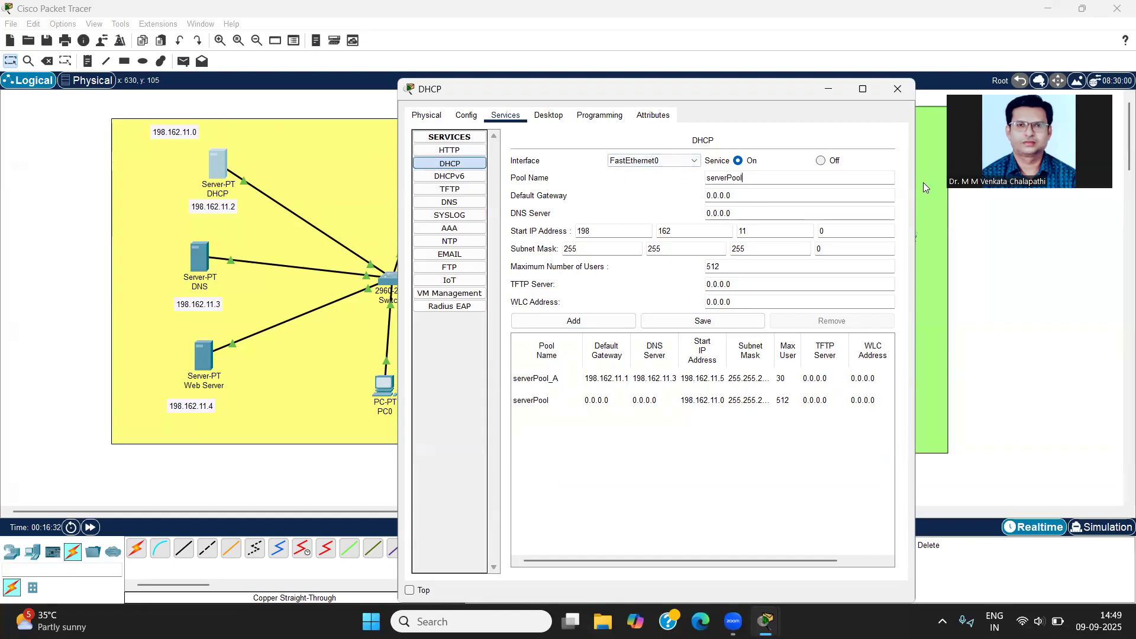
text(_B)
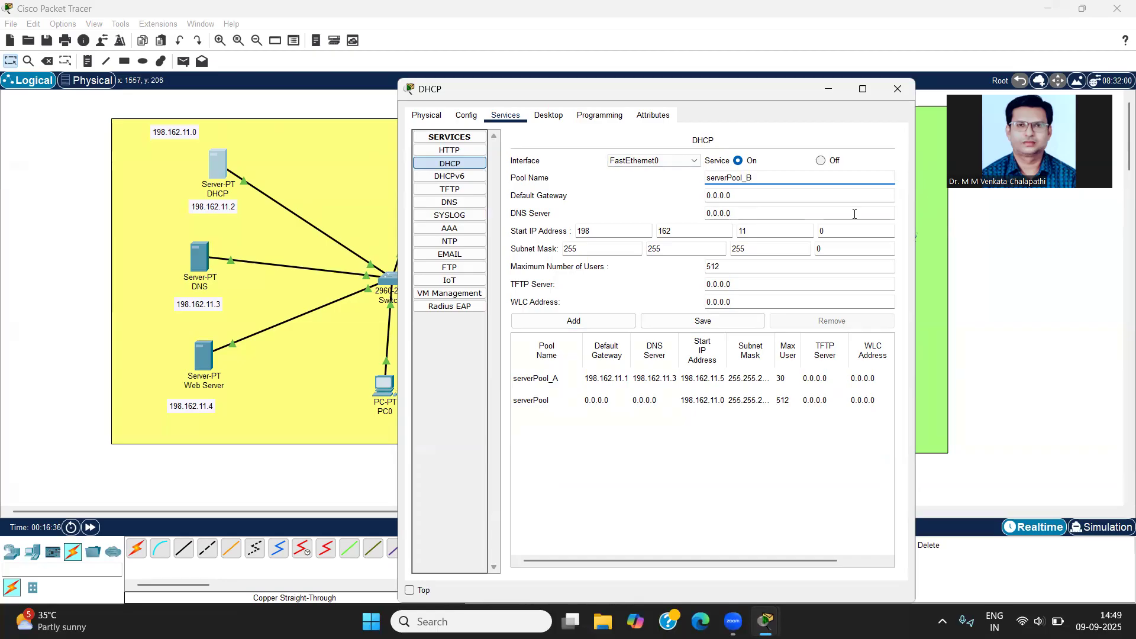
drag(733, 195, 687, 195)
text(10.10.10)
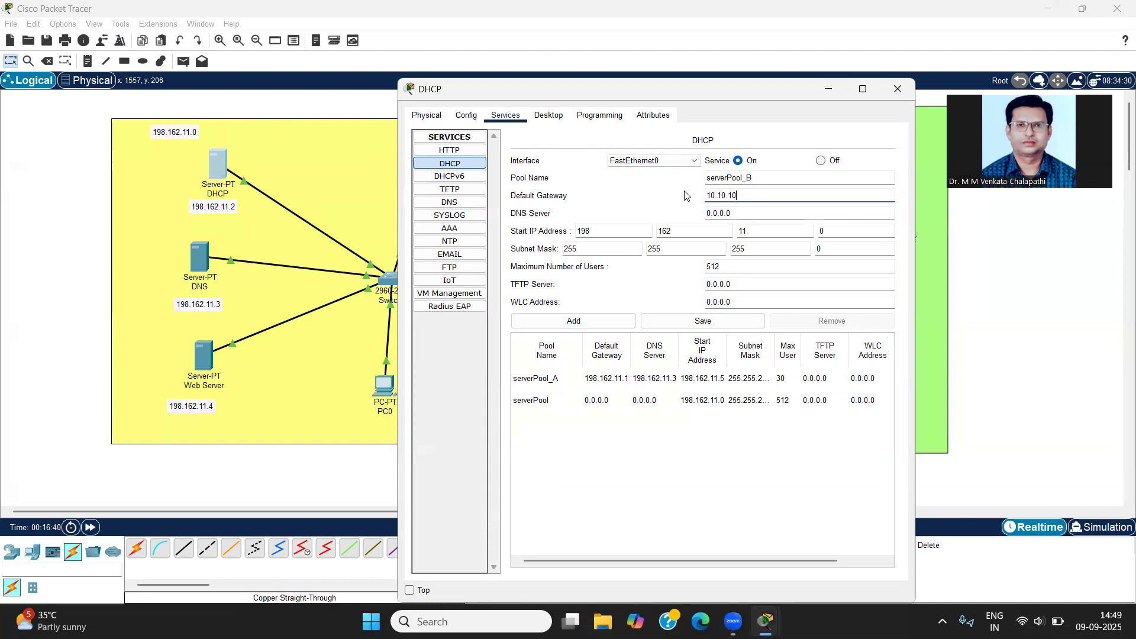
text(.1)
Step: Set serverPool_B's DNS server address to 198.162.11.3
drag(668, 88, 376, 70)
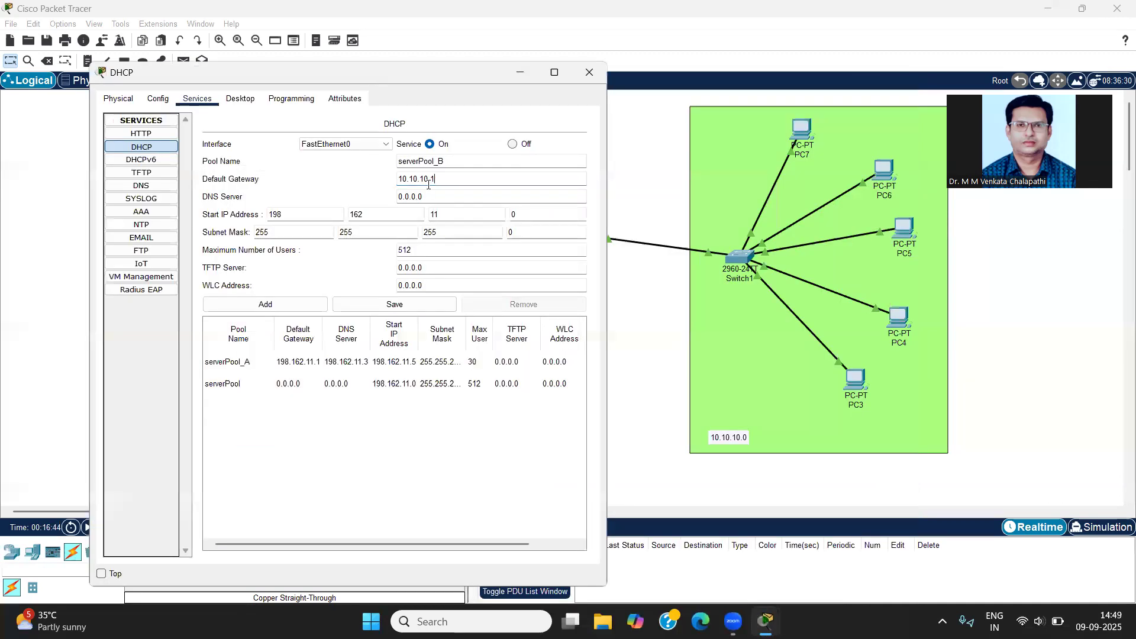
key(Tab)
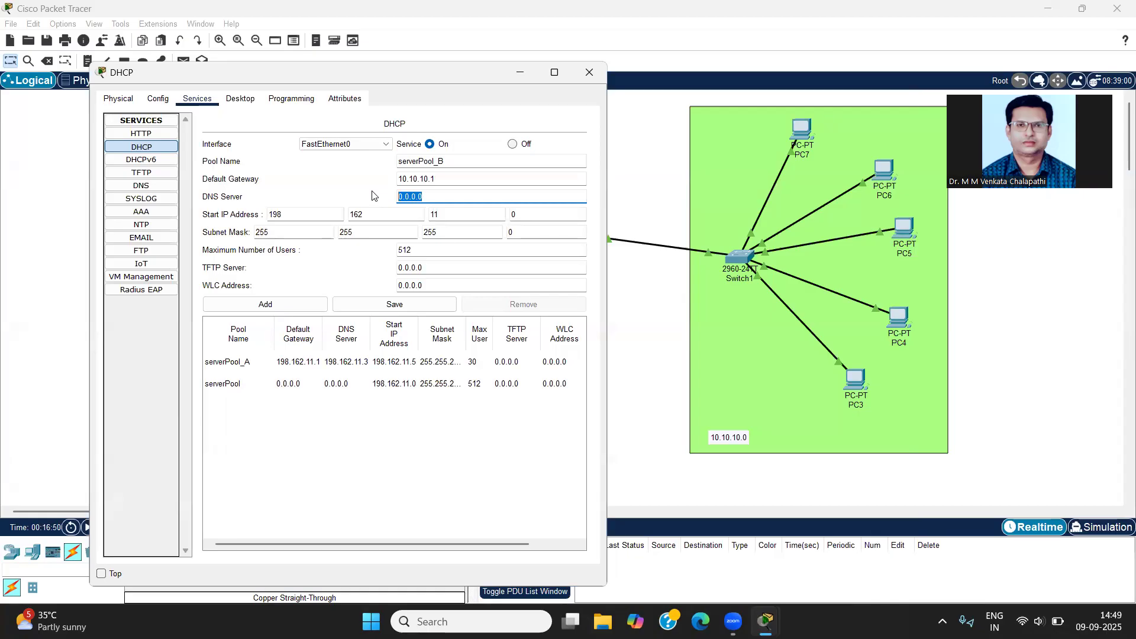
text(198.162.11.3)
Step: Set serverPool_B's start IP address to 10.10.10.2
click(287, 213)
key(BackSpace)
key(BackSpace)
key(BackSpace)
text(10.10.10.)
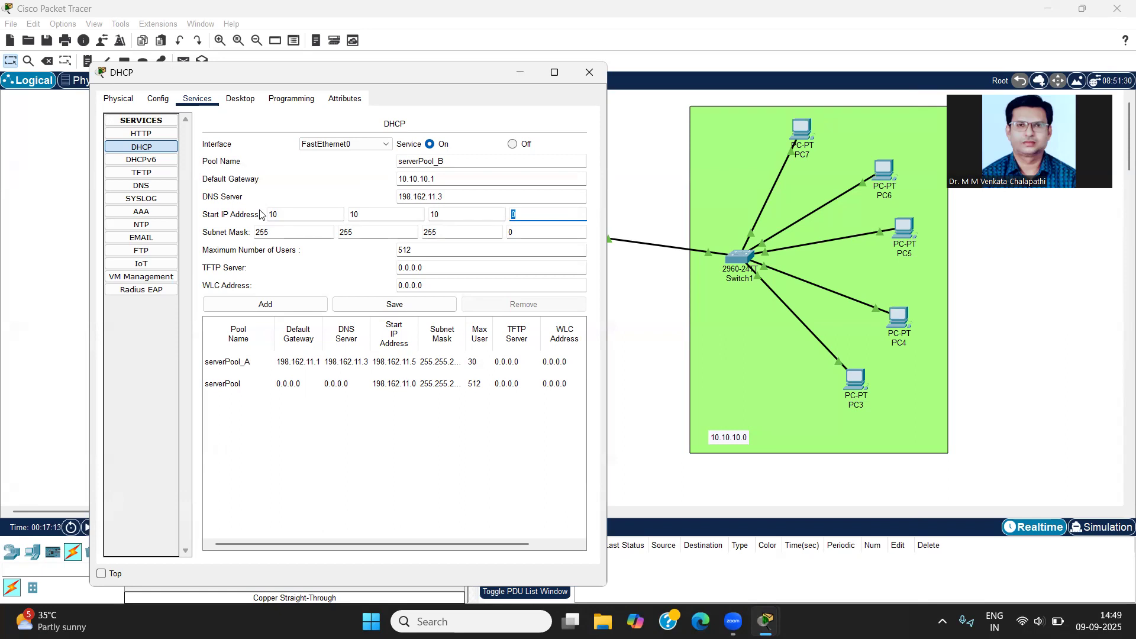
text(2)
Step: Set serverPool_B's subnet mask to 255.0.0.0
click(281, 231)
drag(358, 233, 256, 217)
text(0)
drag(437, 232, 422, 228)
text(0)
Step: Set serverPool_B's maximum number of users to 20, add the pool, and close the DHCP server's settings
click(423, 252)
drag(392, 249, 354, 248)
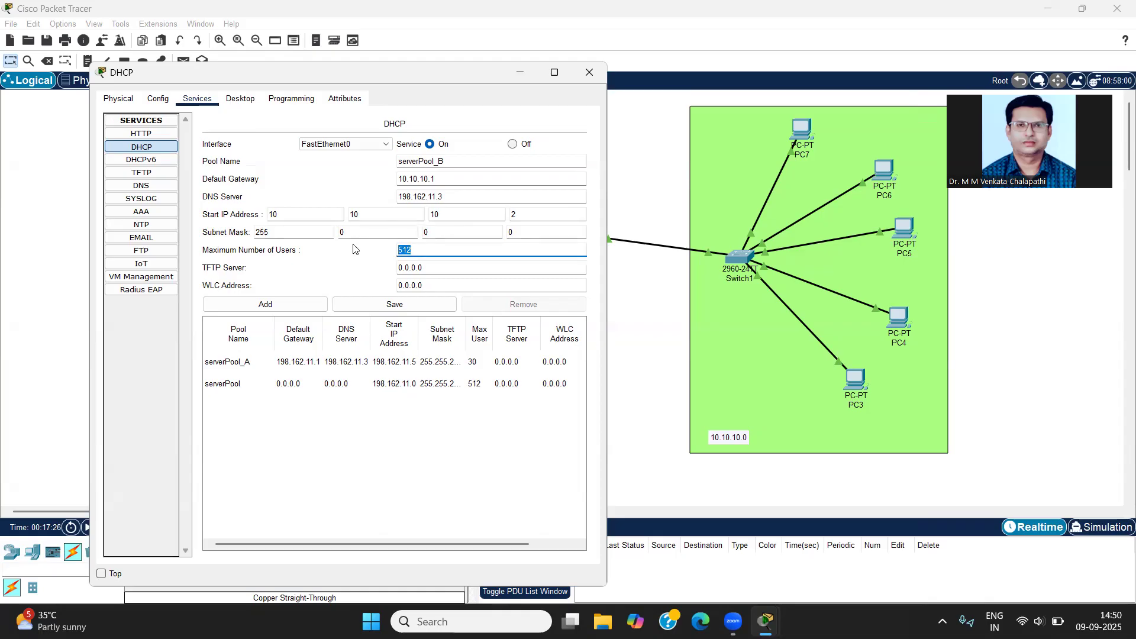
text(20)
click(287, 305)
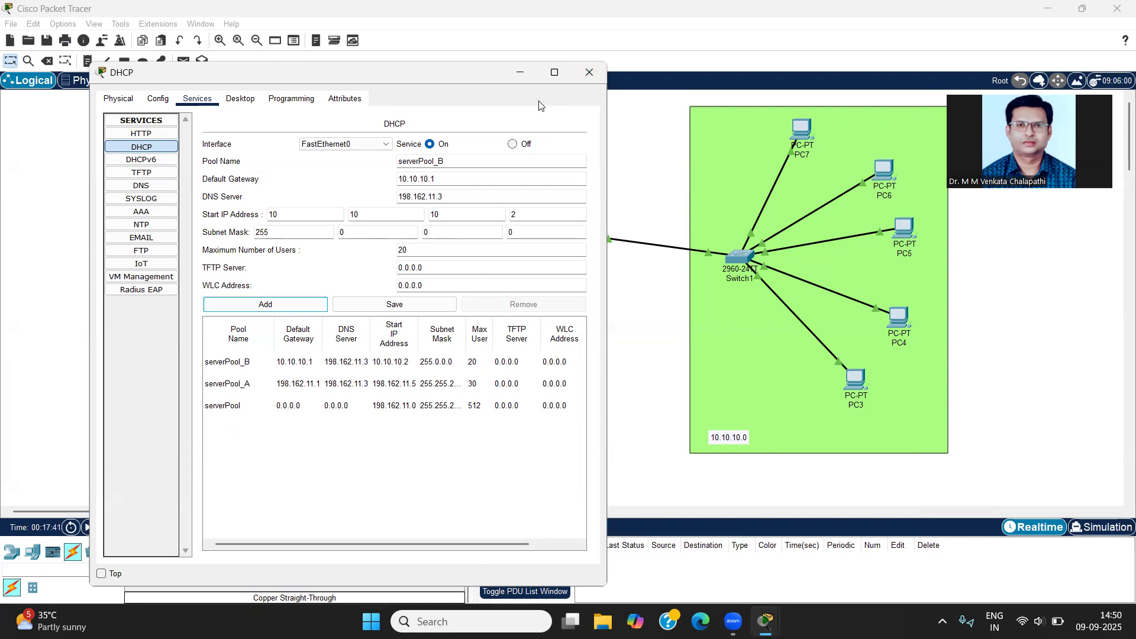
click(589, 73)
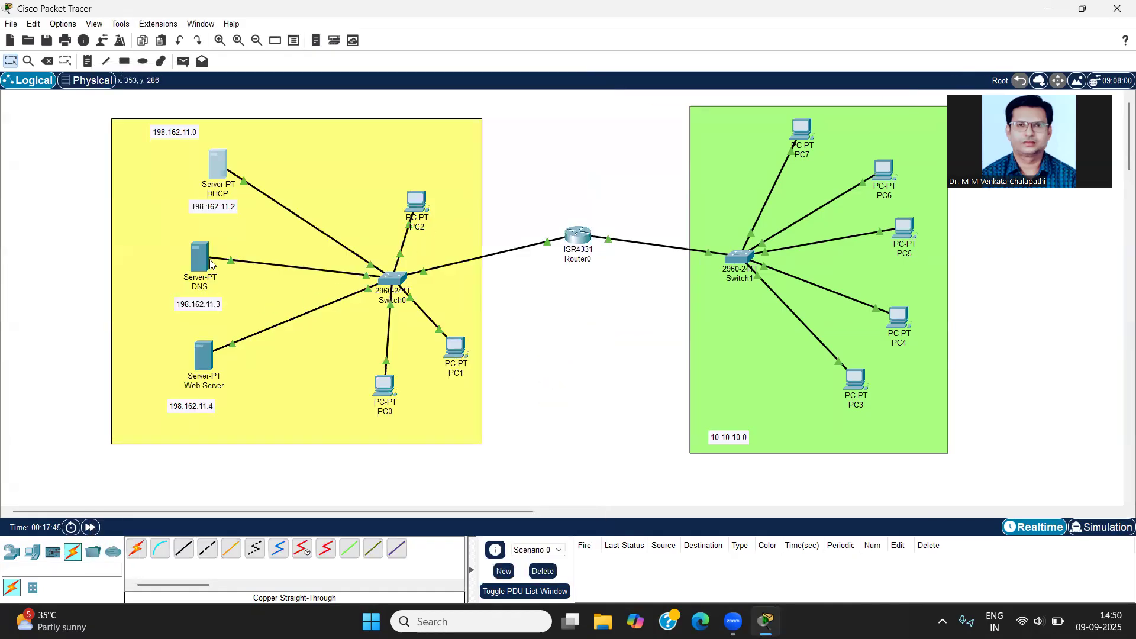
Step: Turn on the DNS service on the DNS server
mouse_move(197, 261)
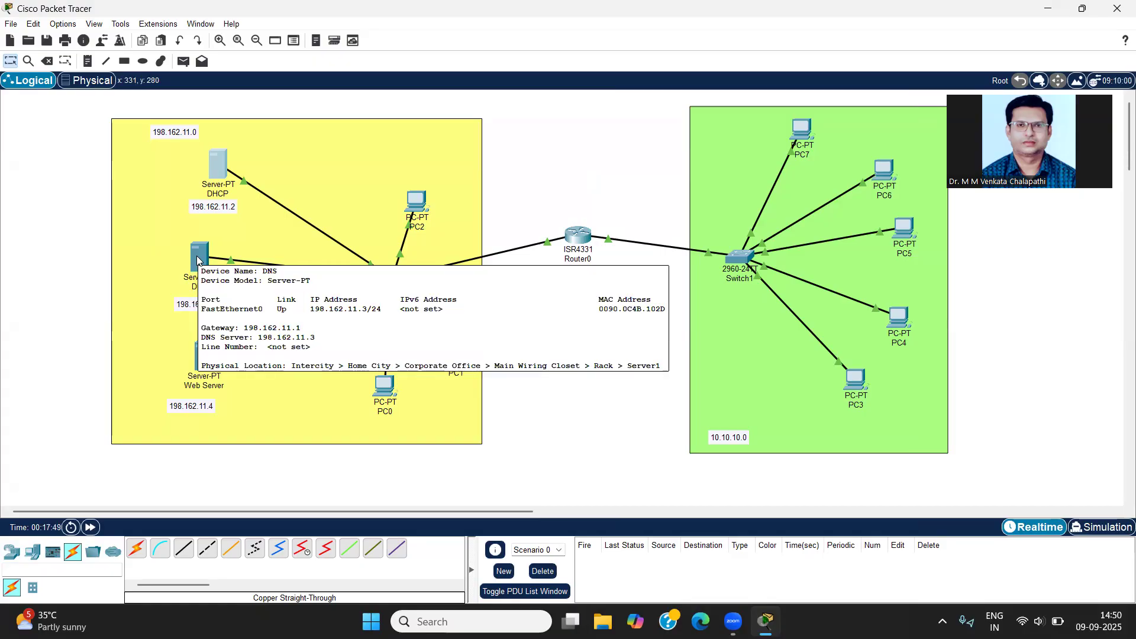
click(197, 260)
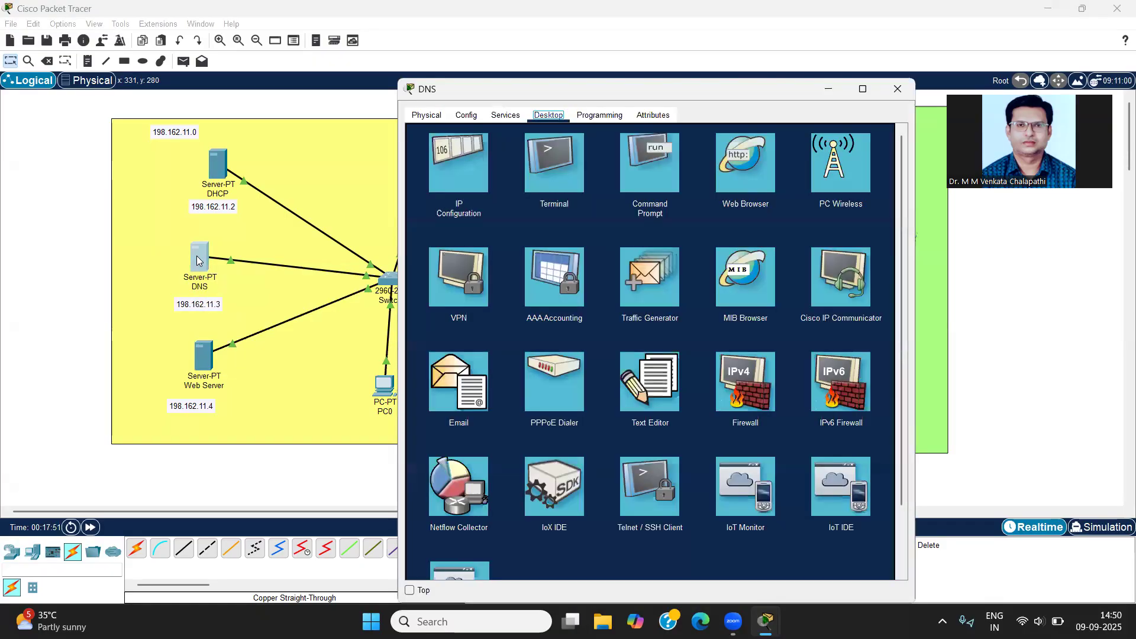
click(438, 164)
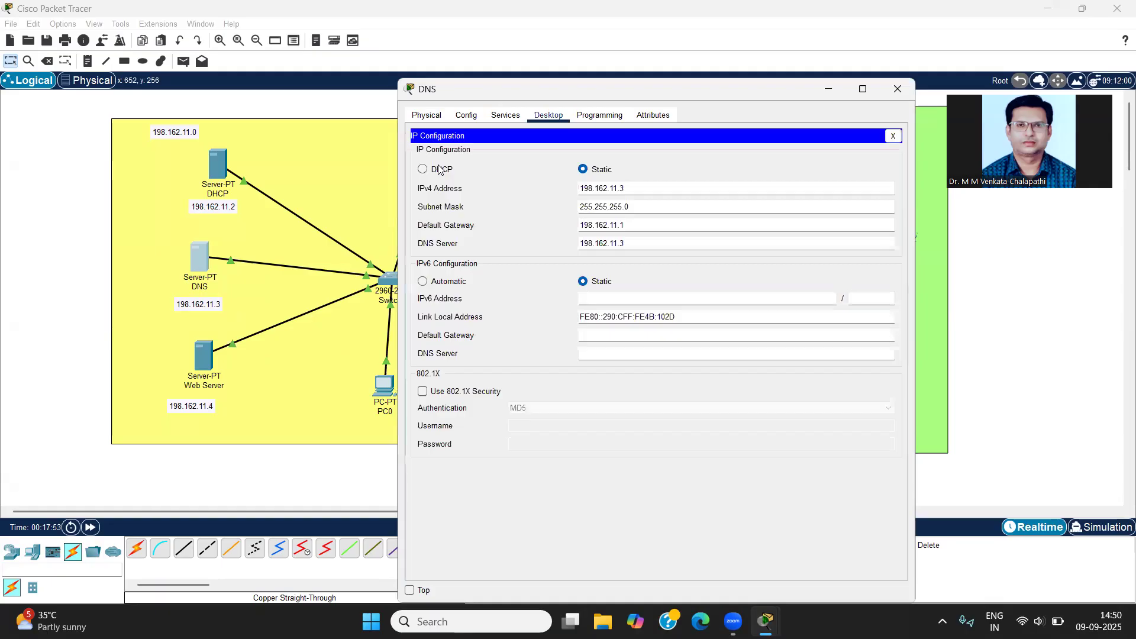
click(513, 119)
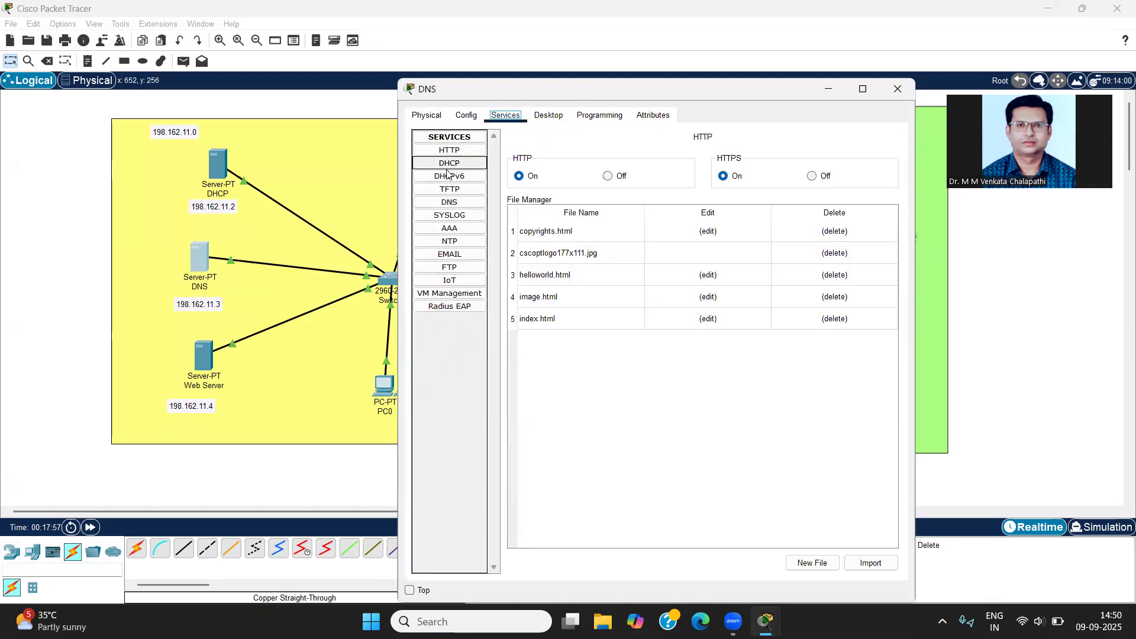
click(447, 205)
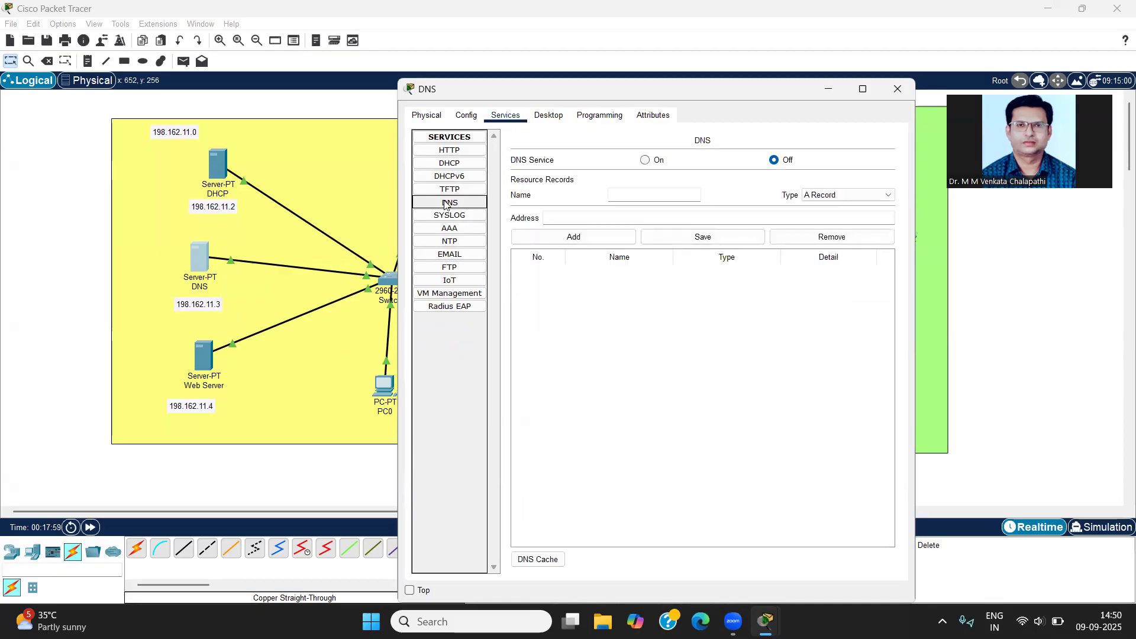
click(645, 161)
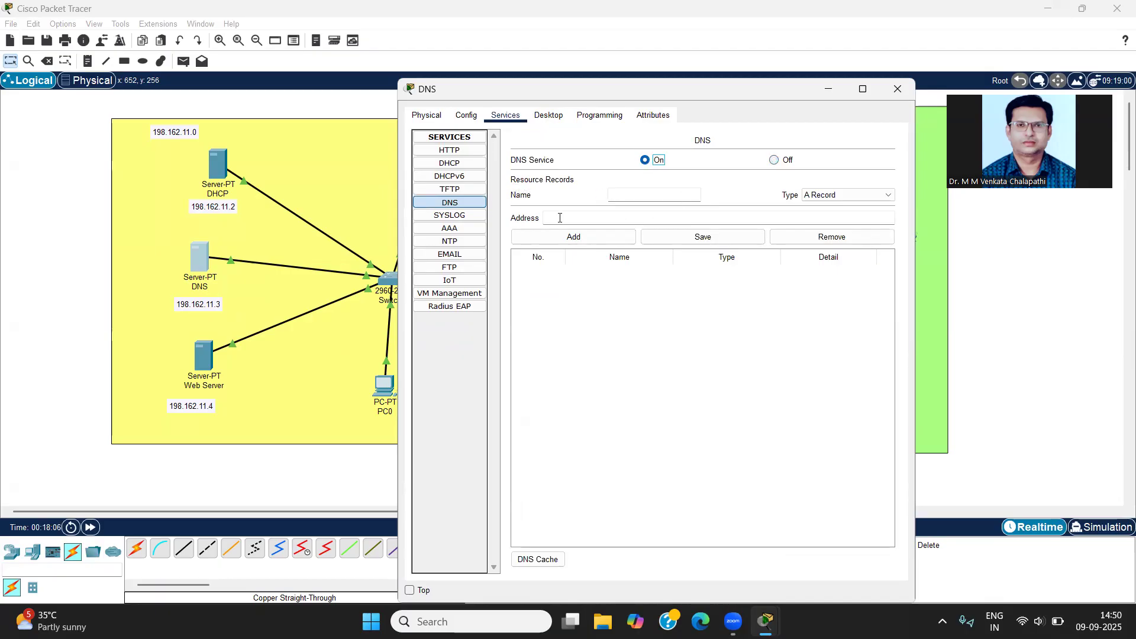
click(657, 194)
text(www.uniexam.com)
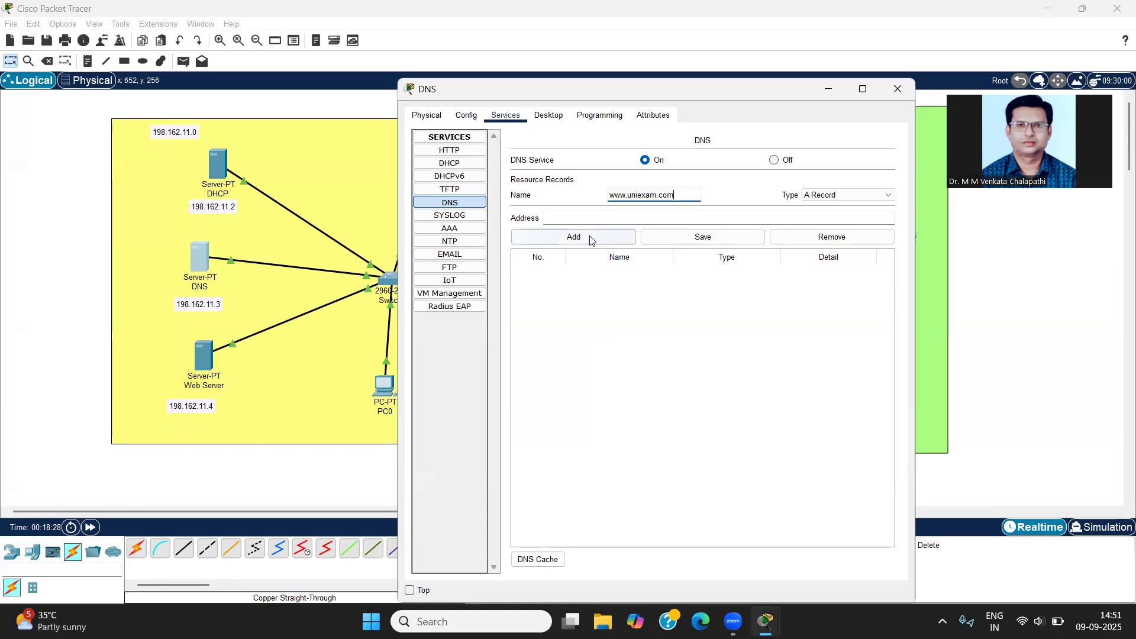
click(589, 217)
drag(680, 195, 590, 197)
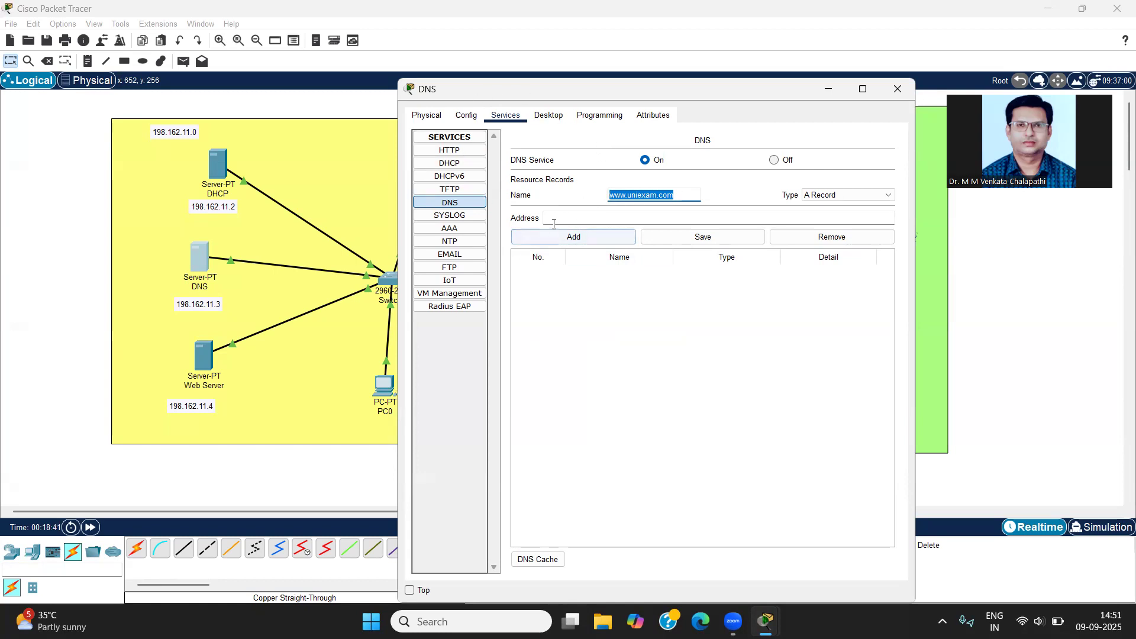
click(581, 222)
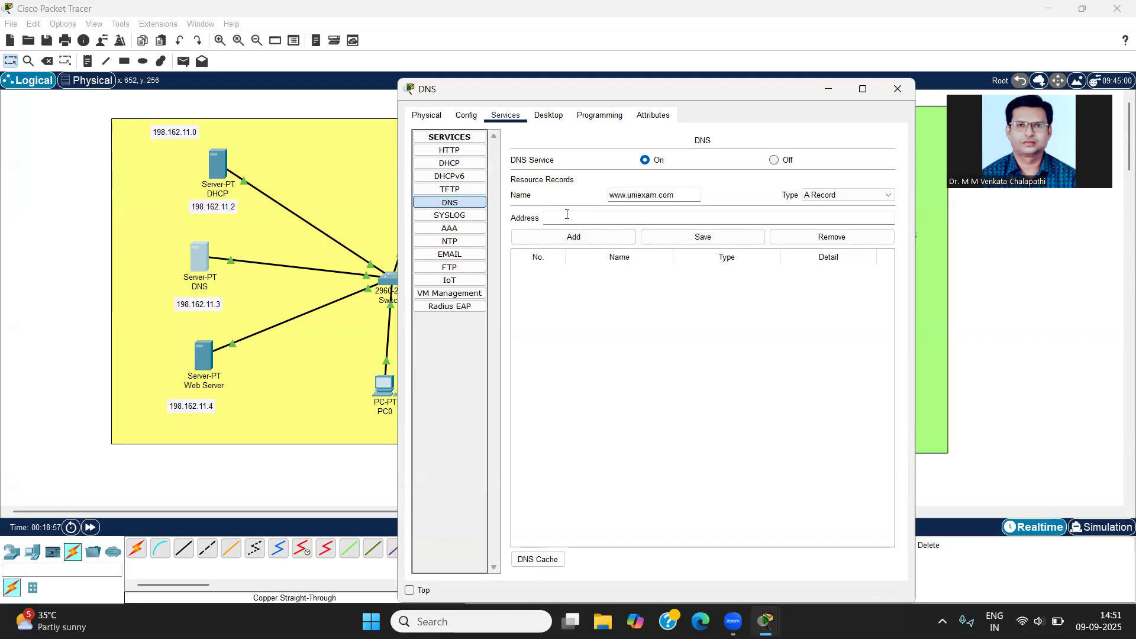
text(198.162.11.4)
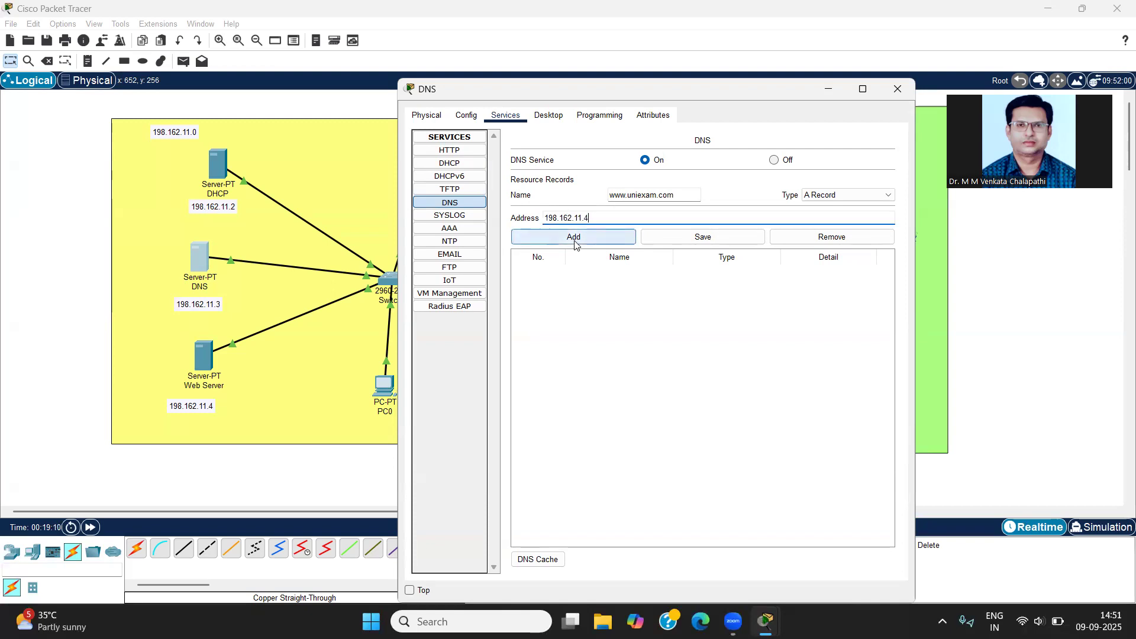
click(575, 239)
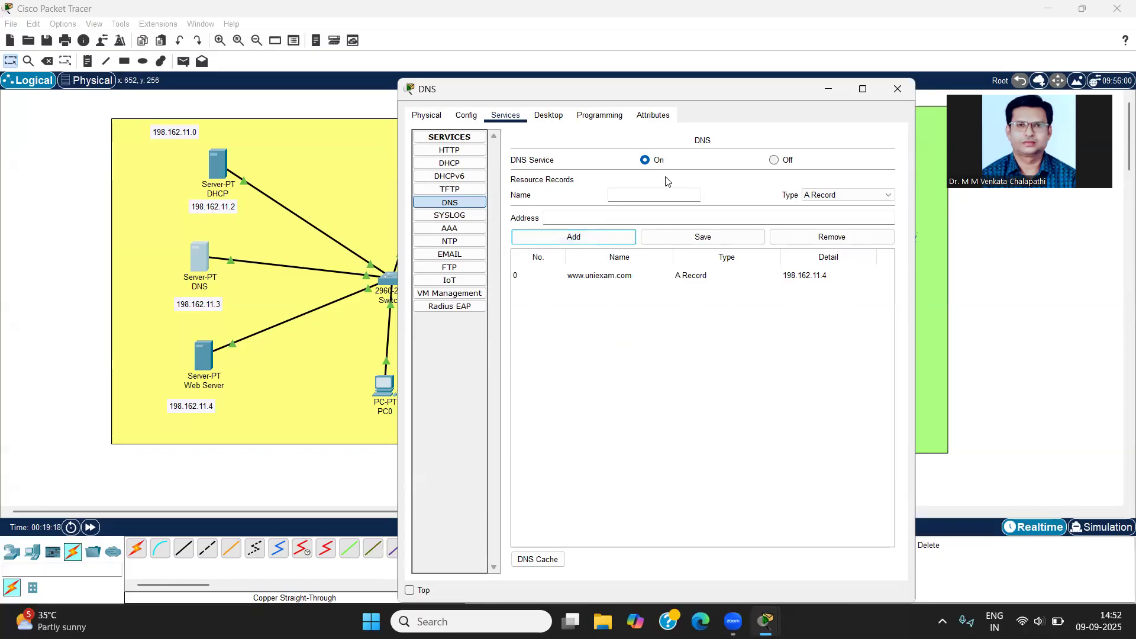
click(898, 89)
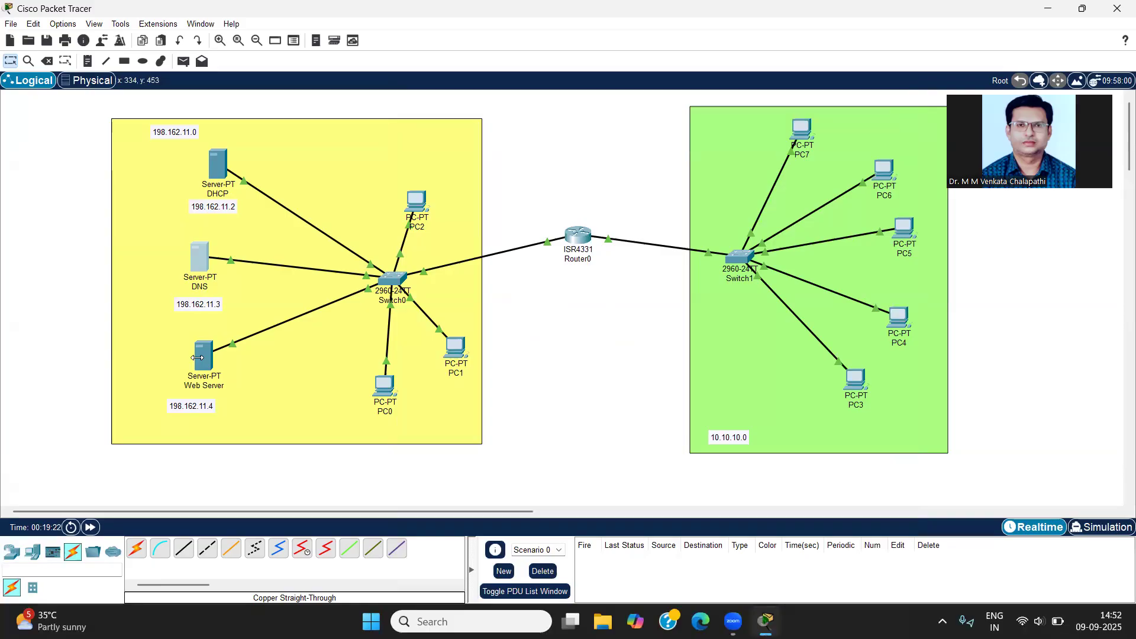
Step: Check the Web Server's IP configuration and HTTP service settings, and close its window
click(198, 362)
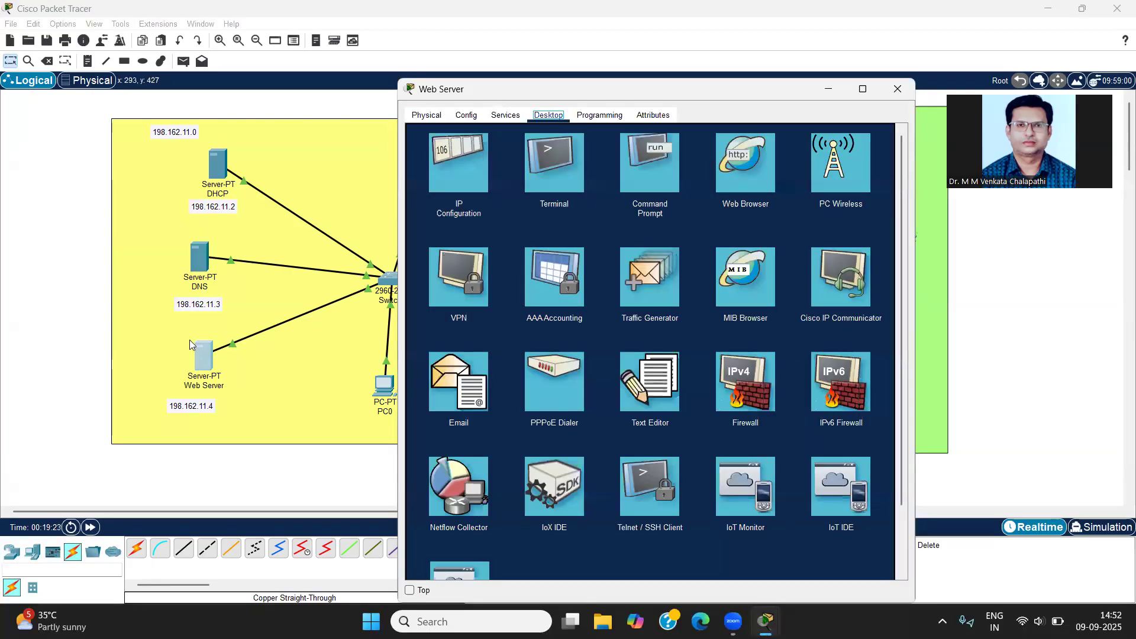
click(475, 154)
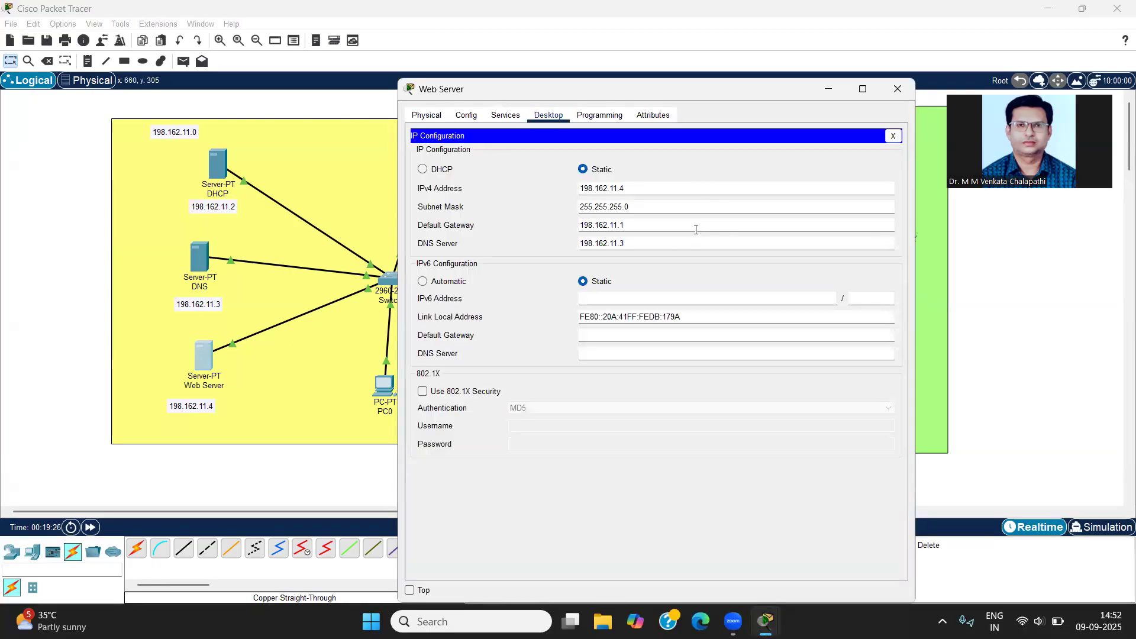
click(503, 117)
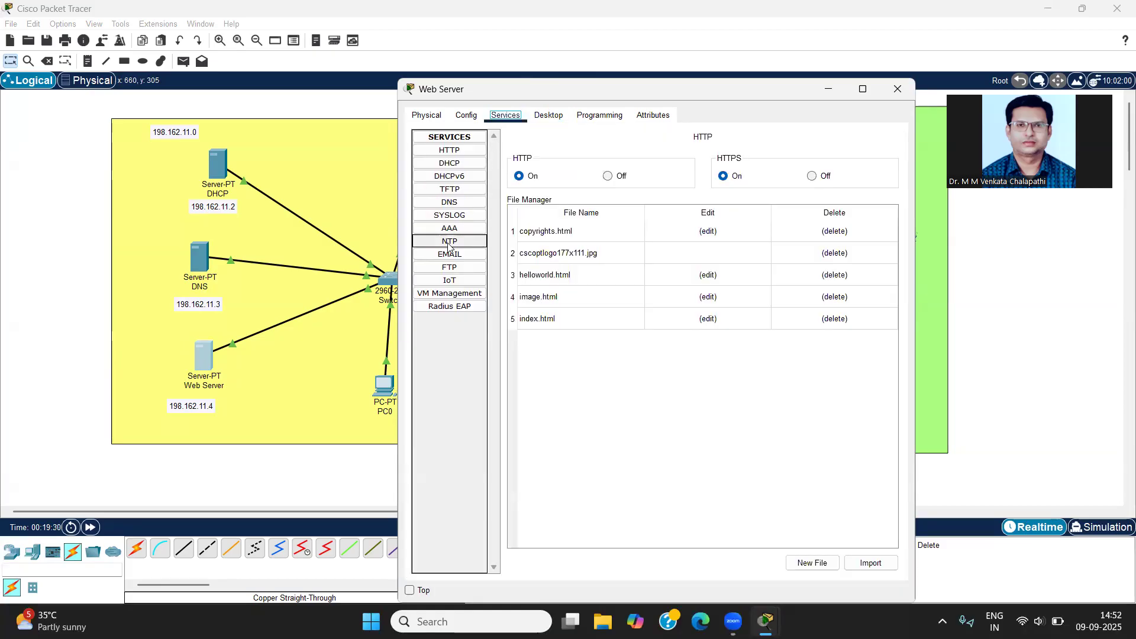
click(454, 155)
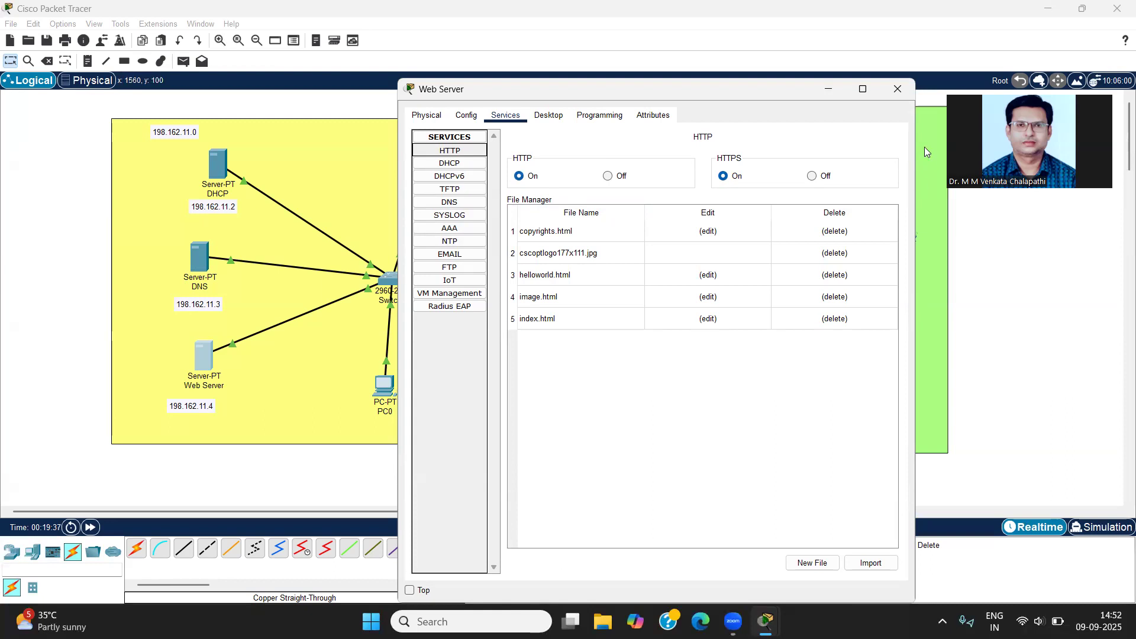
click(895, 88)
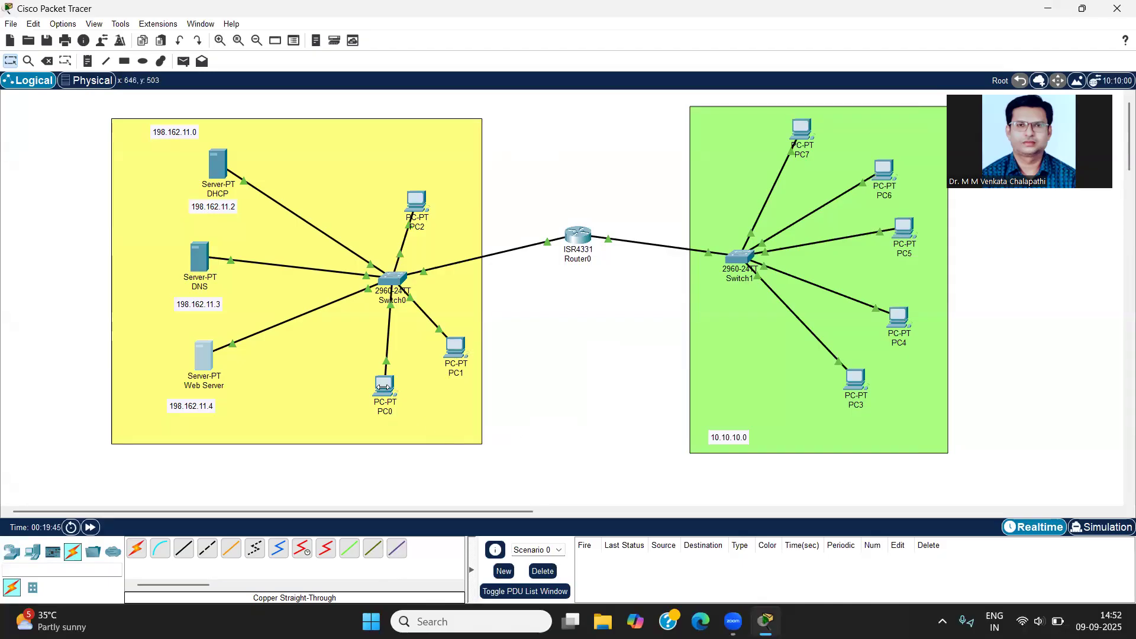
Step: Switch PC0's IPv4 configuration to DHCP and close its window
mouse_move(383, 387)
click(385, 386)
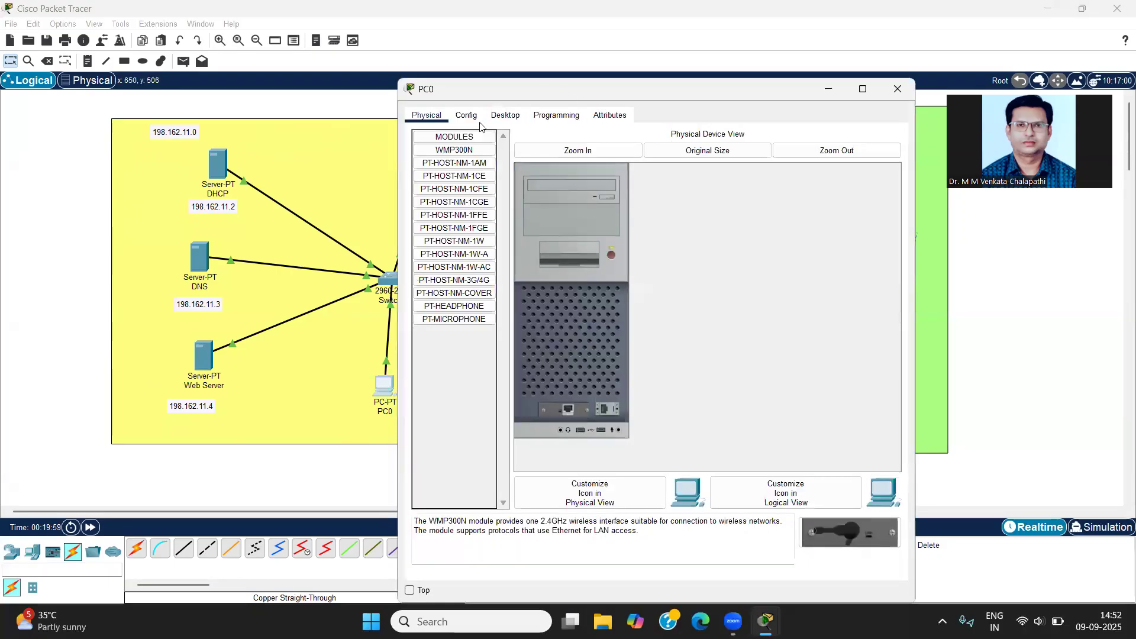
click(505, 116)
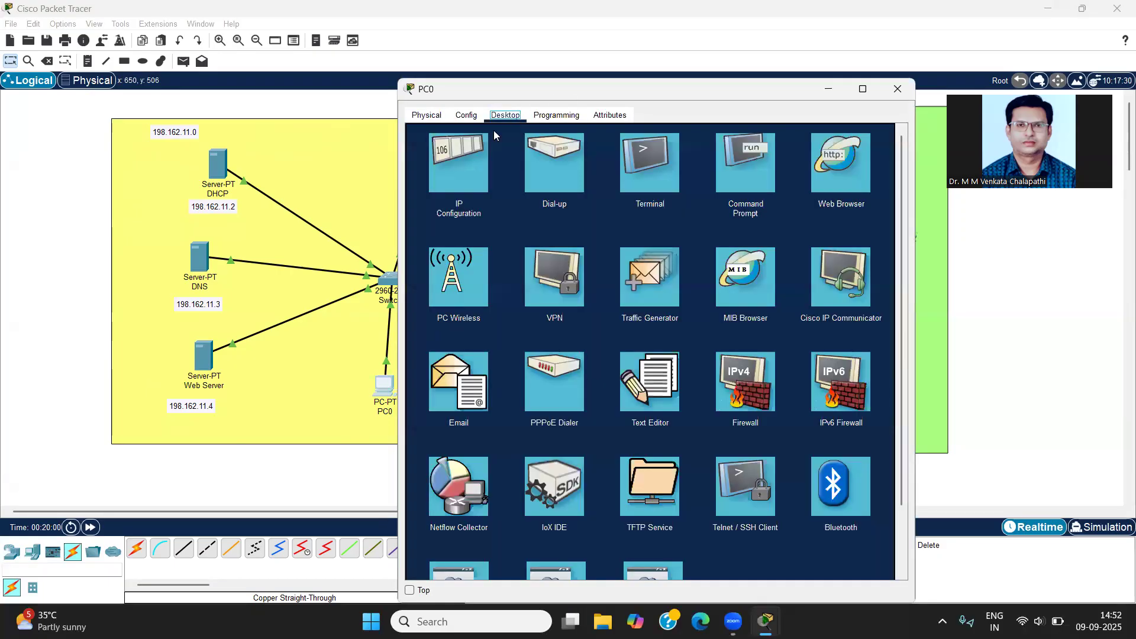
click(462, 152)
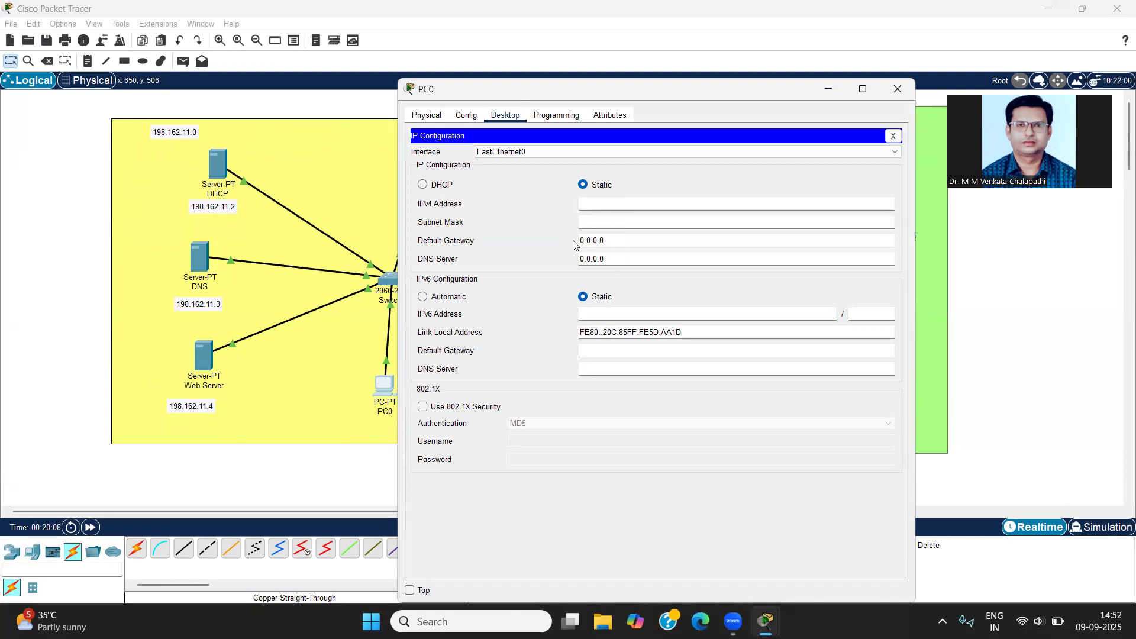
click(593, 200)
click(423, 185)
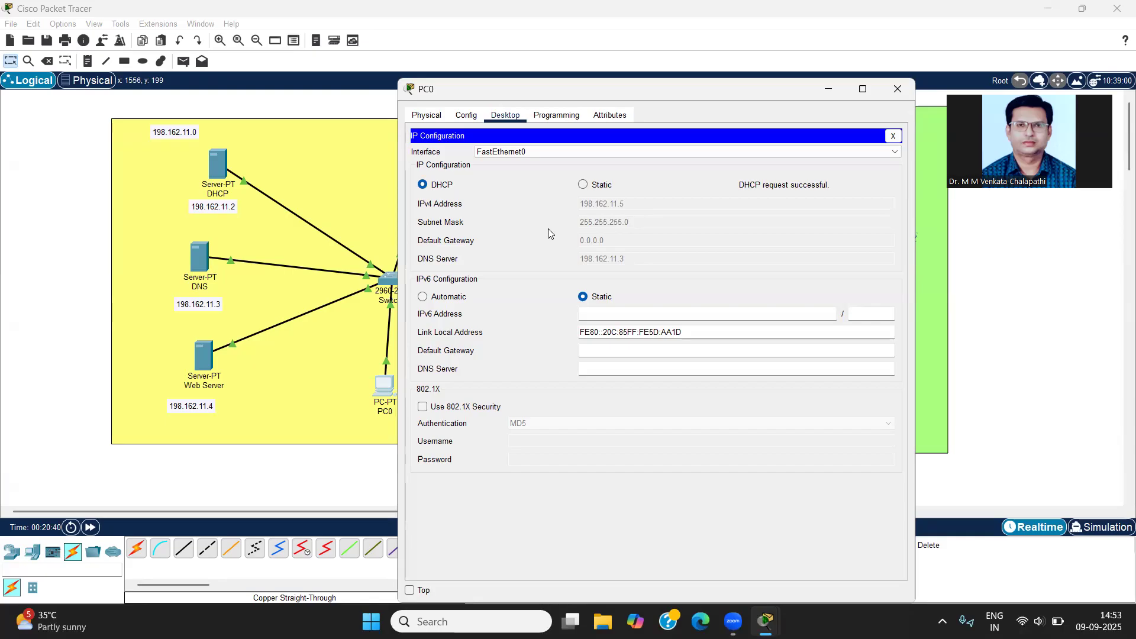
click(897, 90)
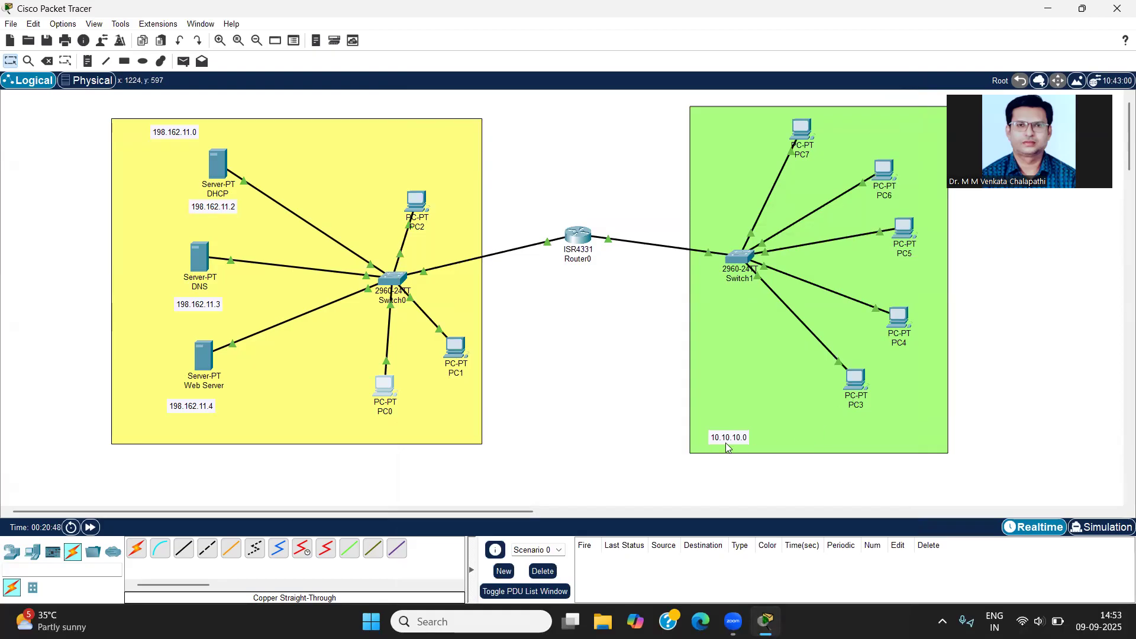
Step: Try to obtain an IPv4 address for PC3 through DHCP, and close its window
click(857, 379)
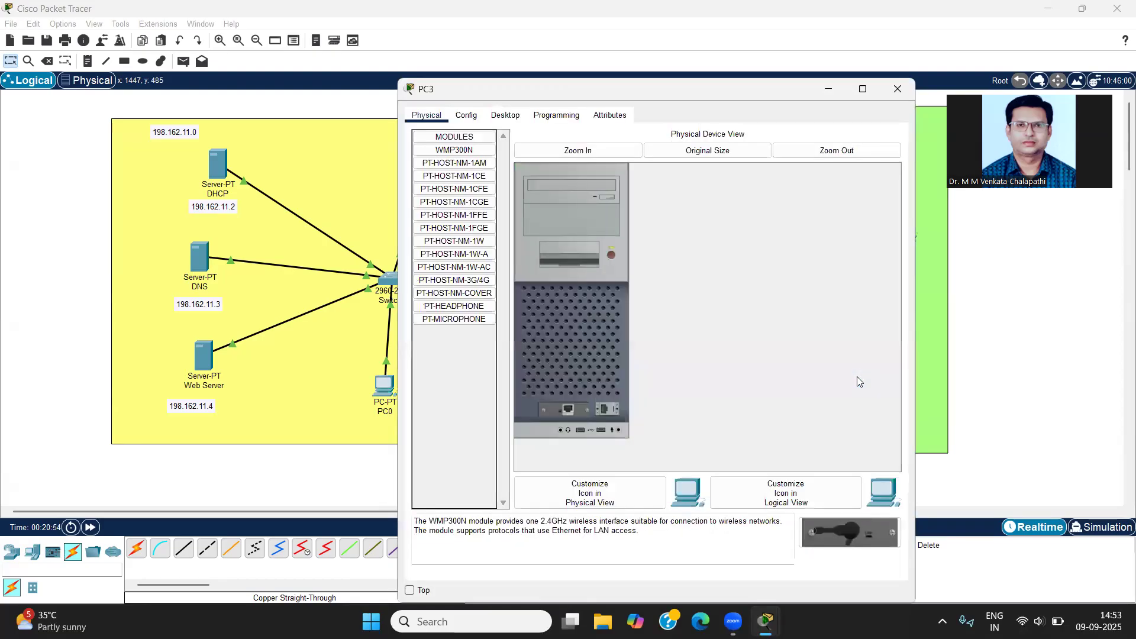
click(507, 116)
click(467, 158)
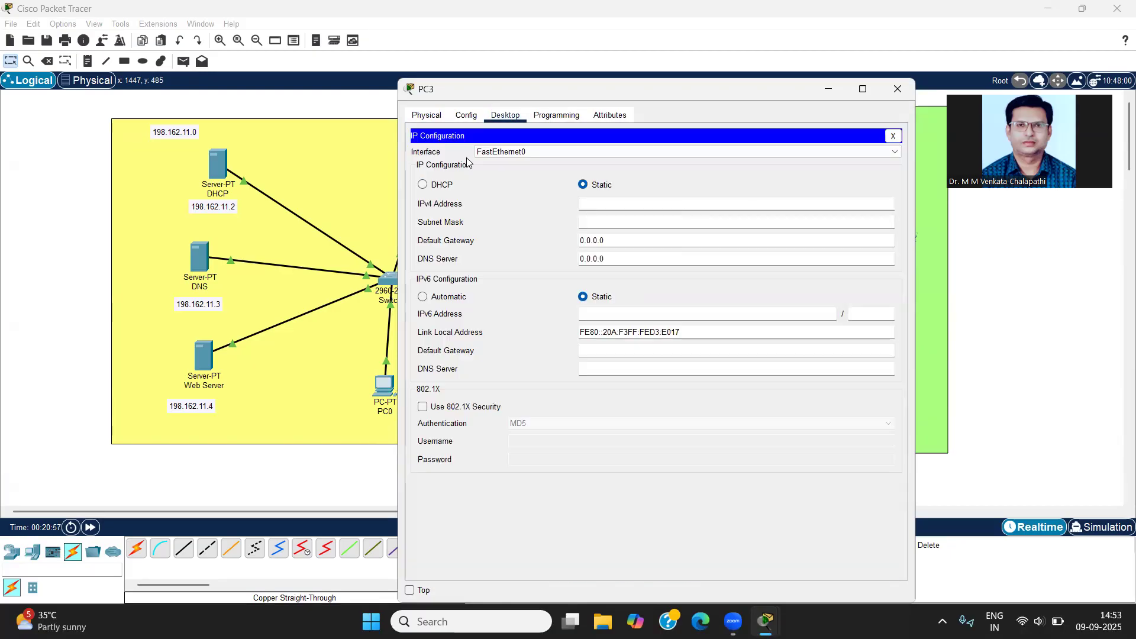
click(435, 186)
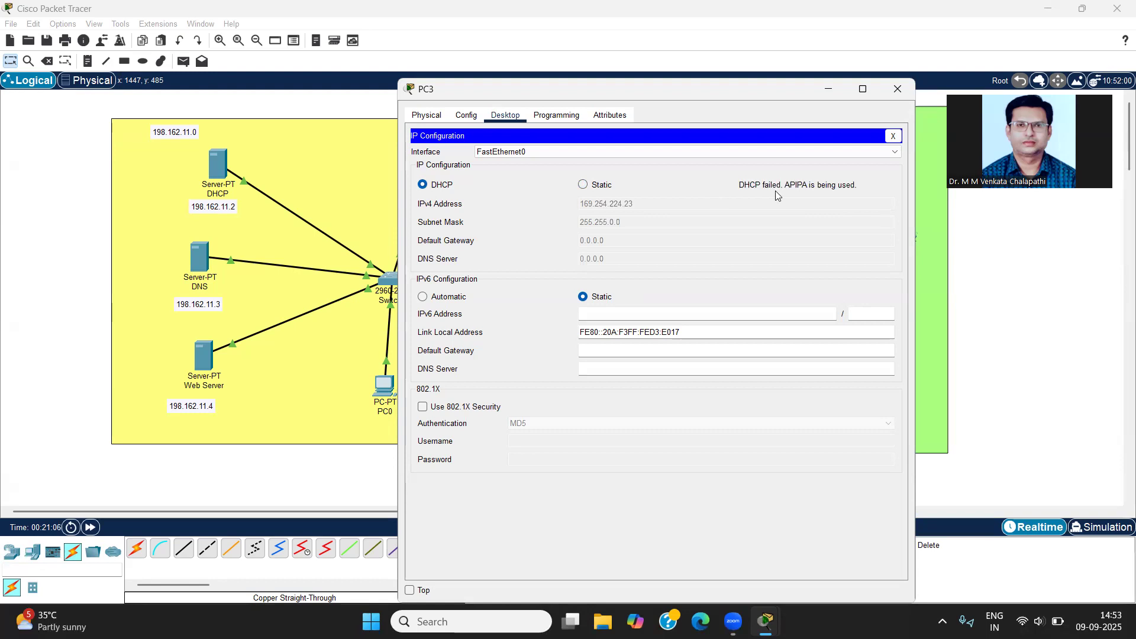
click(898, 89)
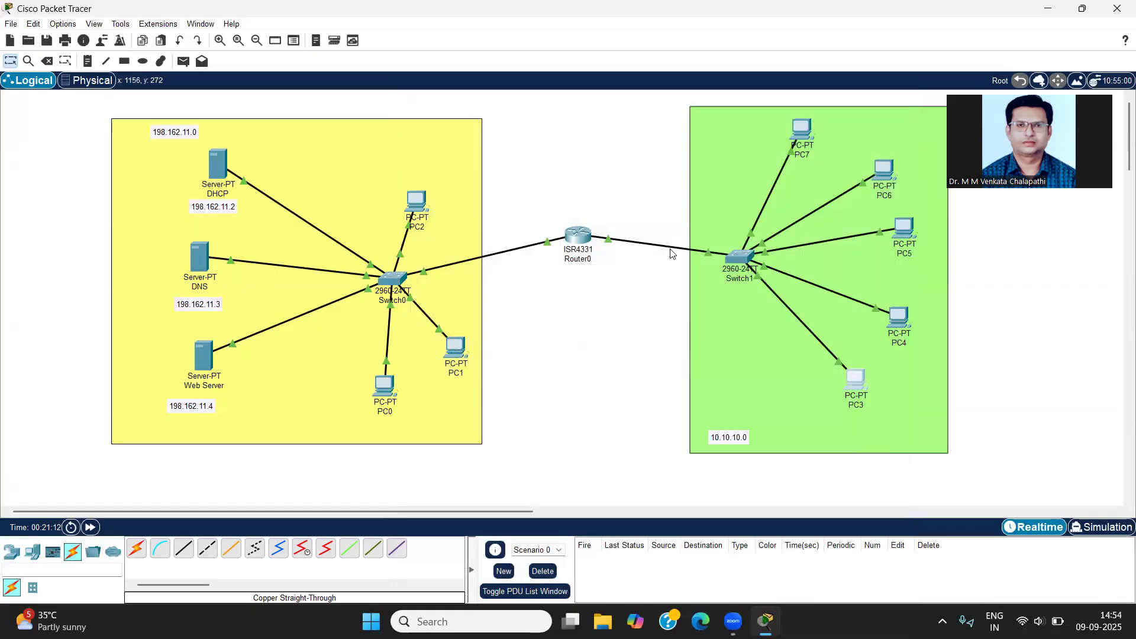
mouse_move(582, 241)
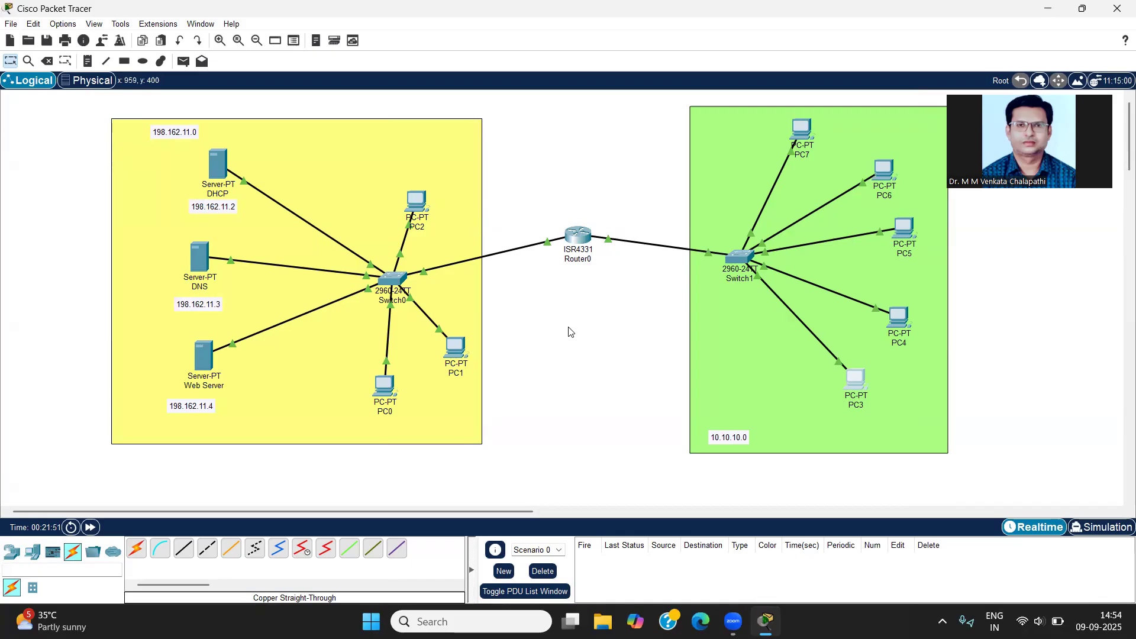
click(578, 237)
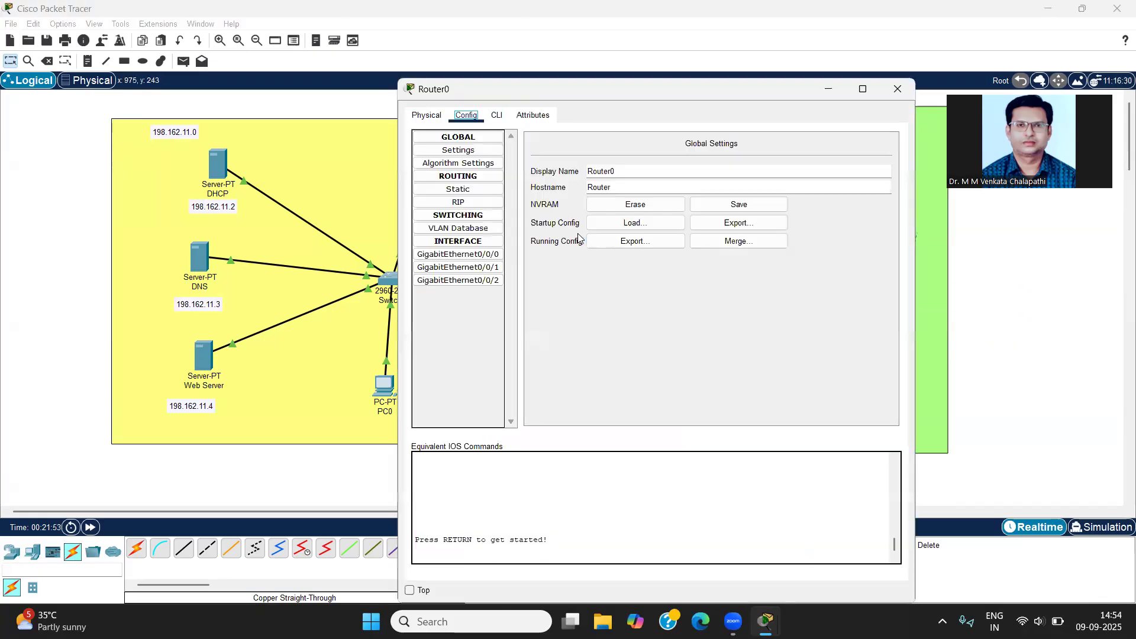
click(899, 89)
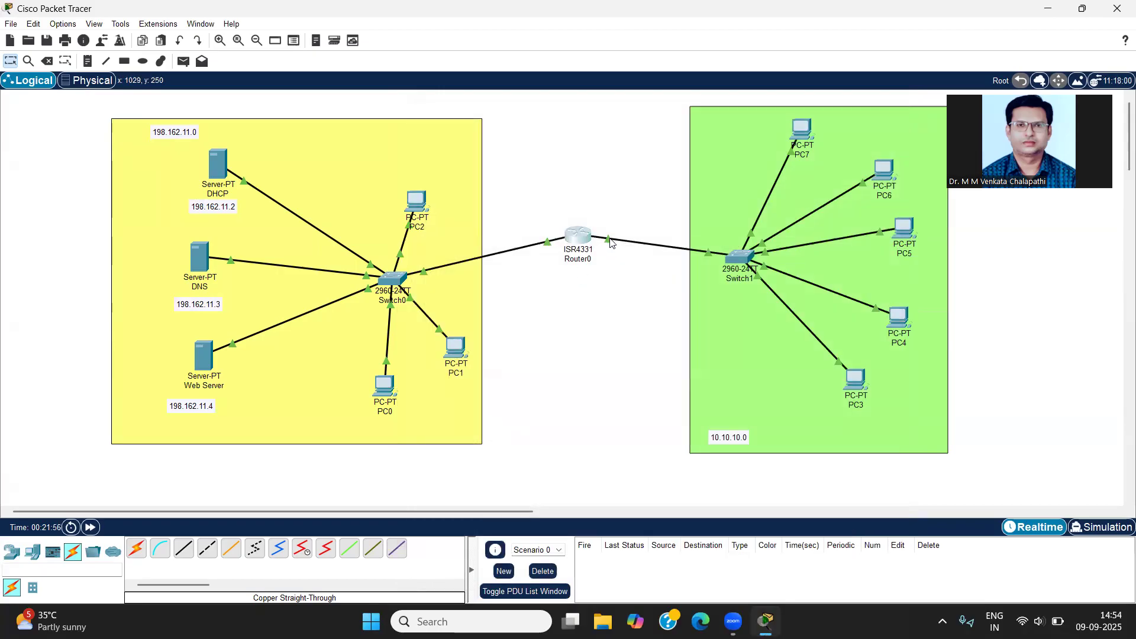
Step: Enter interface configuration mode for GigabitEthernet0/0/1 on Router0 and go to its command line
mouse_move(611, 244)
click(571, 239)
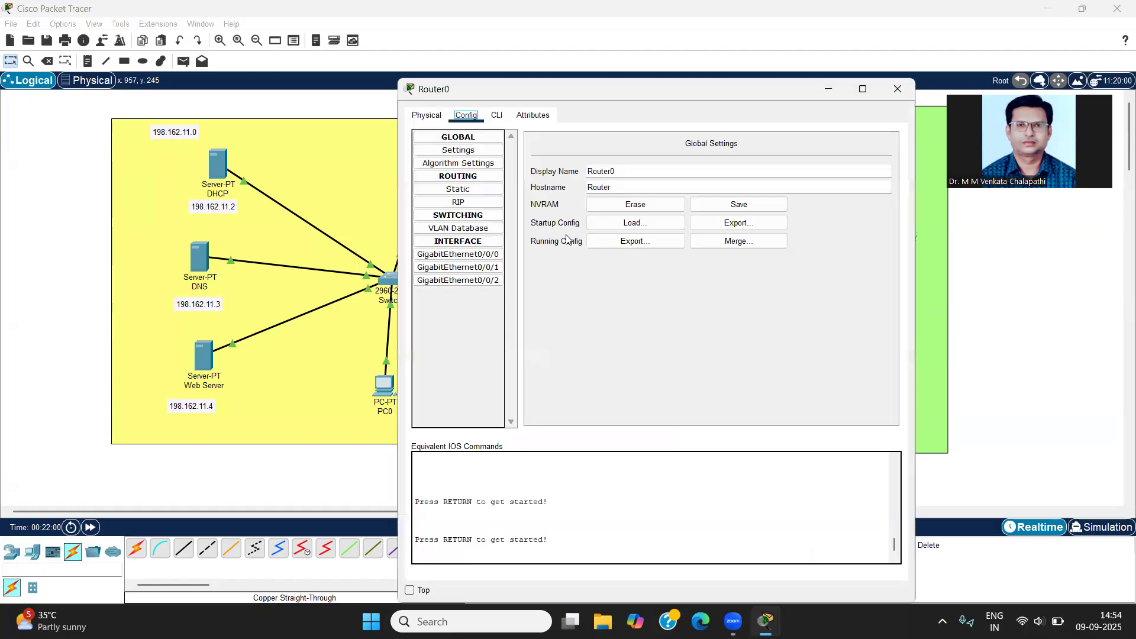
click(469, 267)
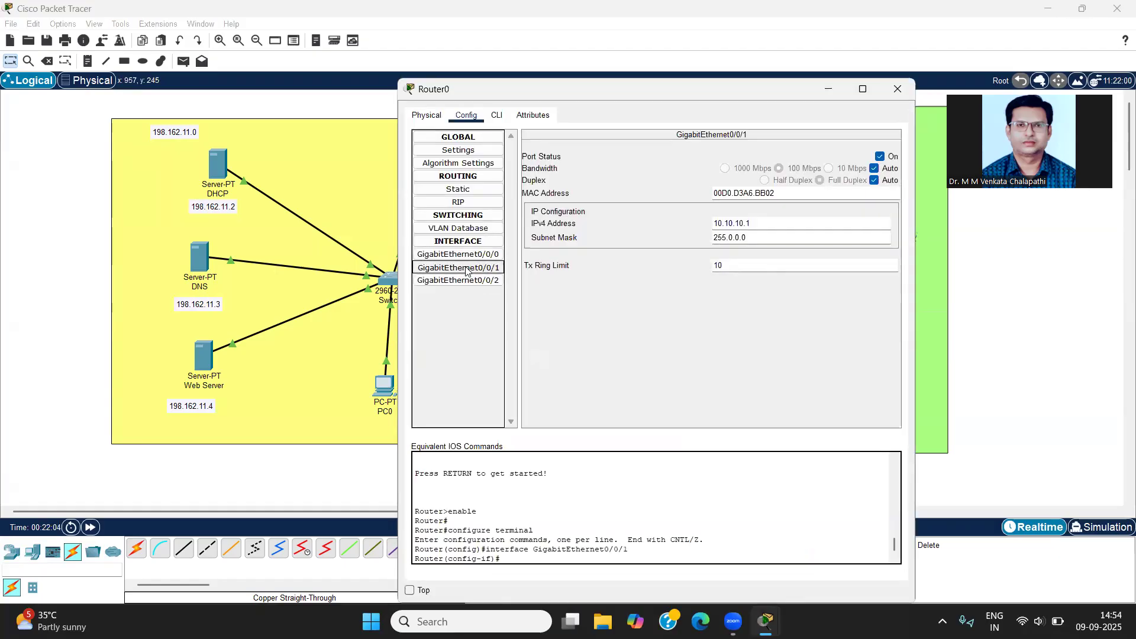
click(492, 116)
click(510, 540)
Step: Set the interface's DHCP relay with the command ip helper-address 198.162.11.2, and close the router's window
text(ip)
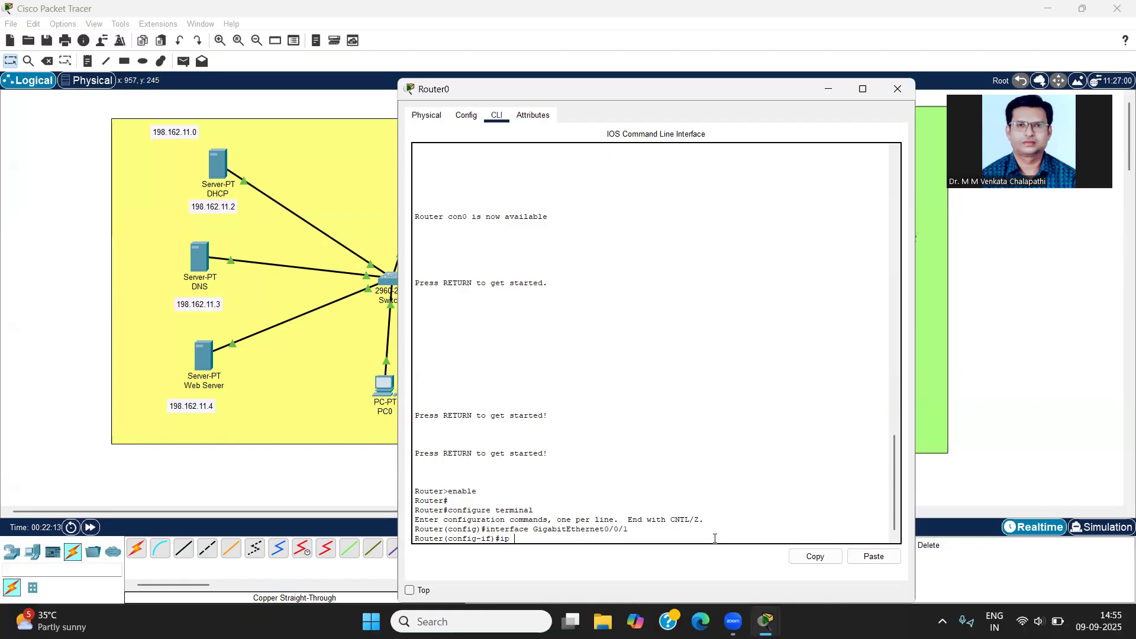
text( helper-add)
key(Tab)
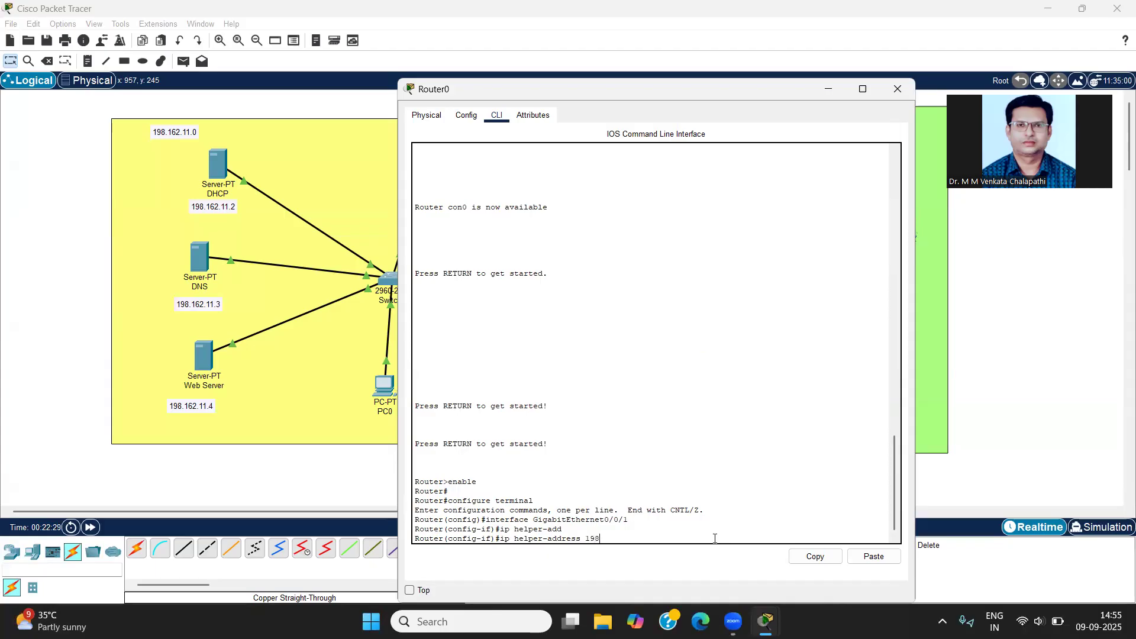
text(.13)
text(2.)
text(11.2)
key(Return)
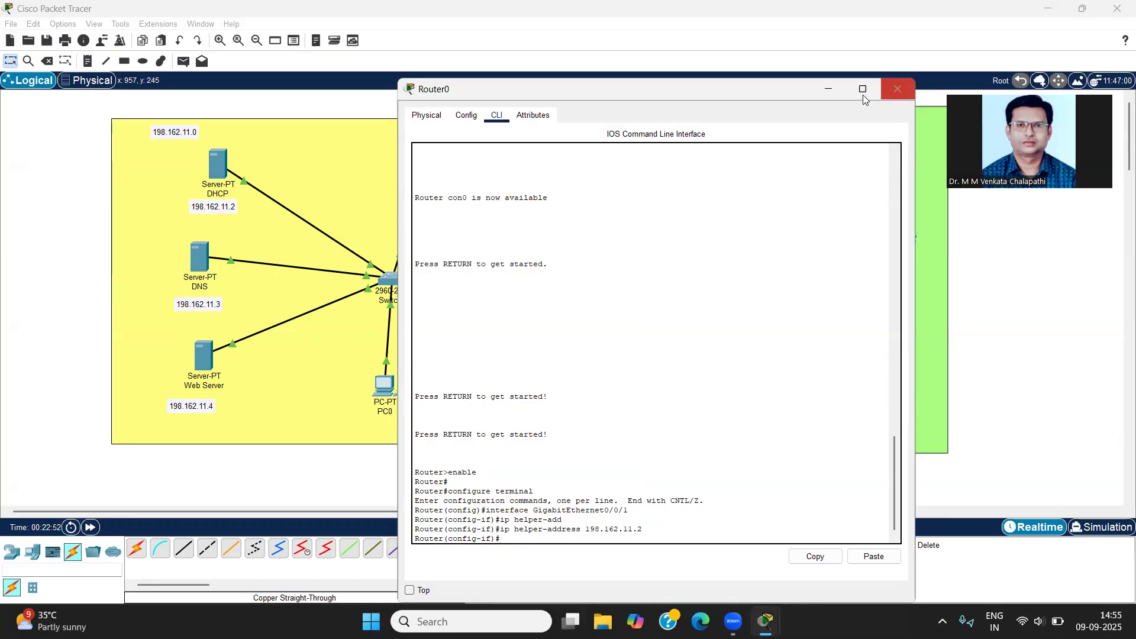
click(895, 90)
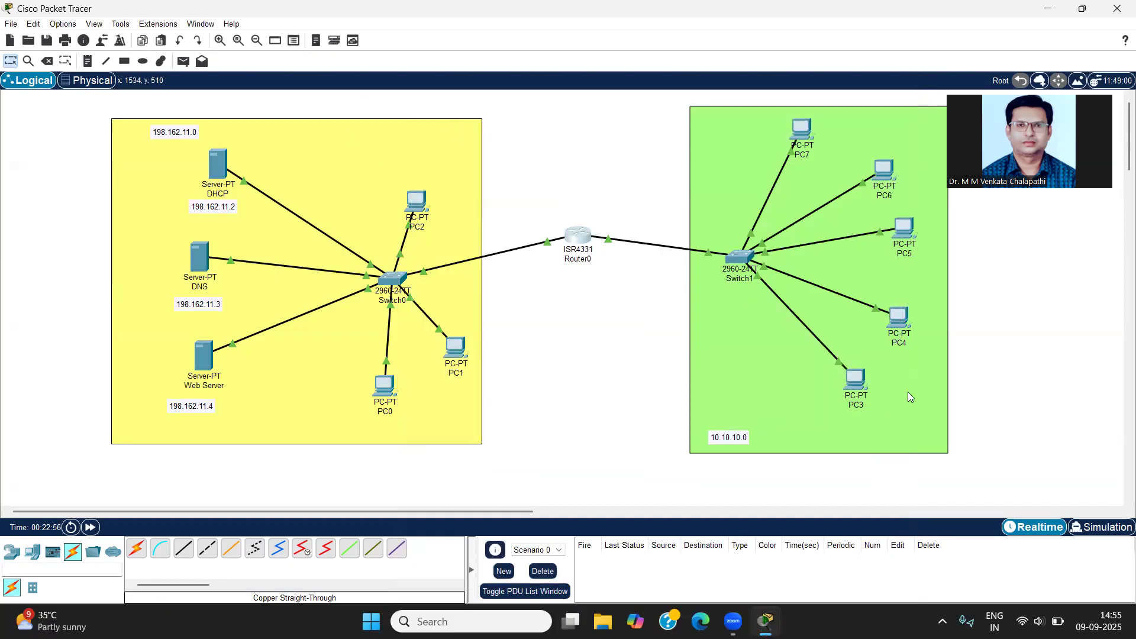
click(856, 380)
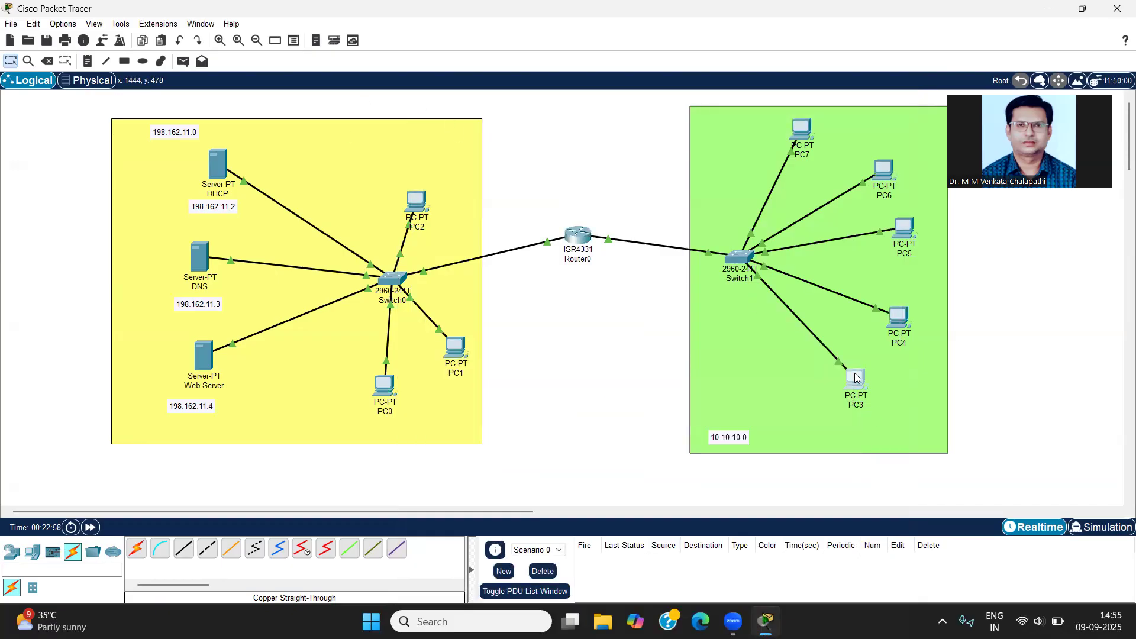
click(856, 379)
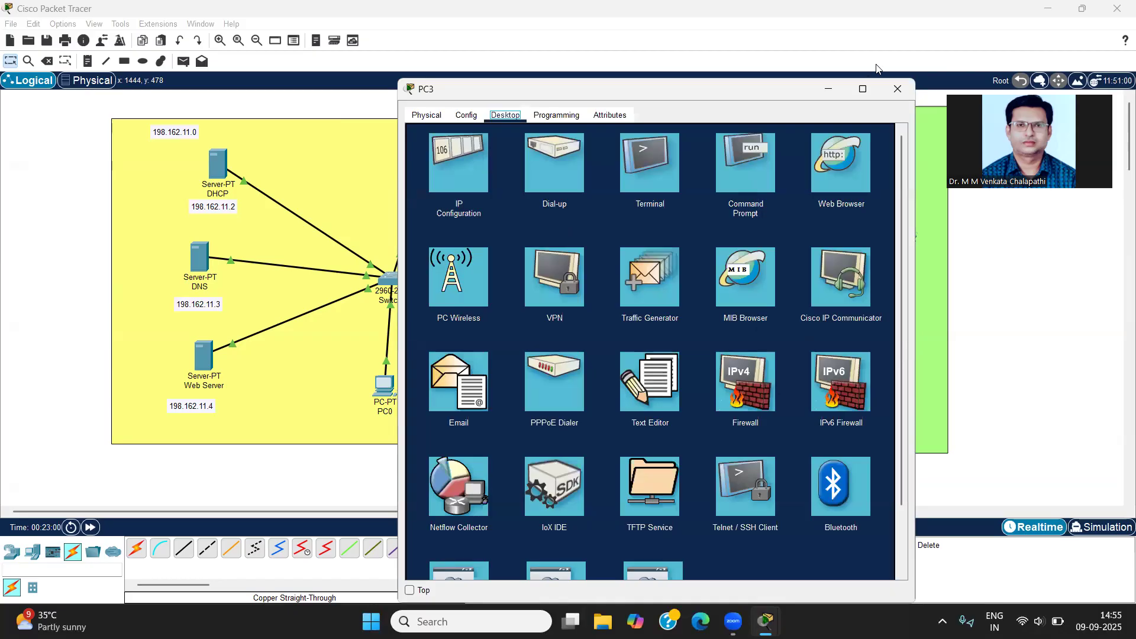
click(898, 89)
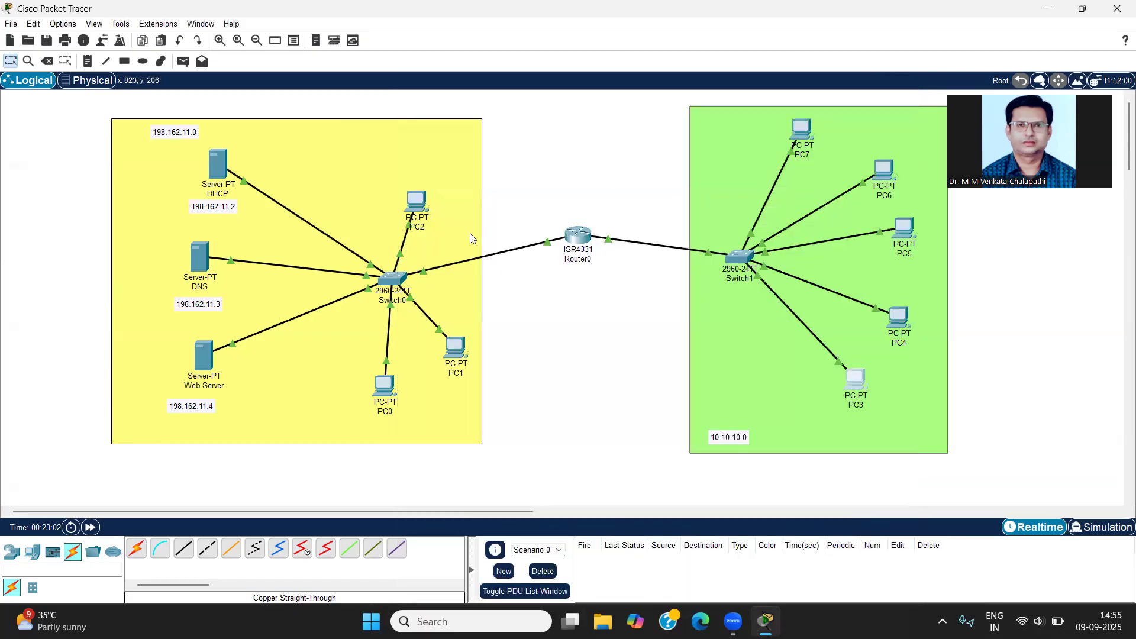
Step: Request a new DHCP address for PC3 by switching its IPv4 configuration to Static and back to DHCP, and close the IP configuration
click(853, 384)
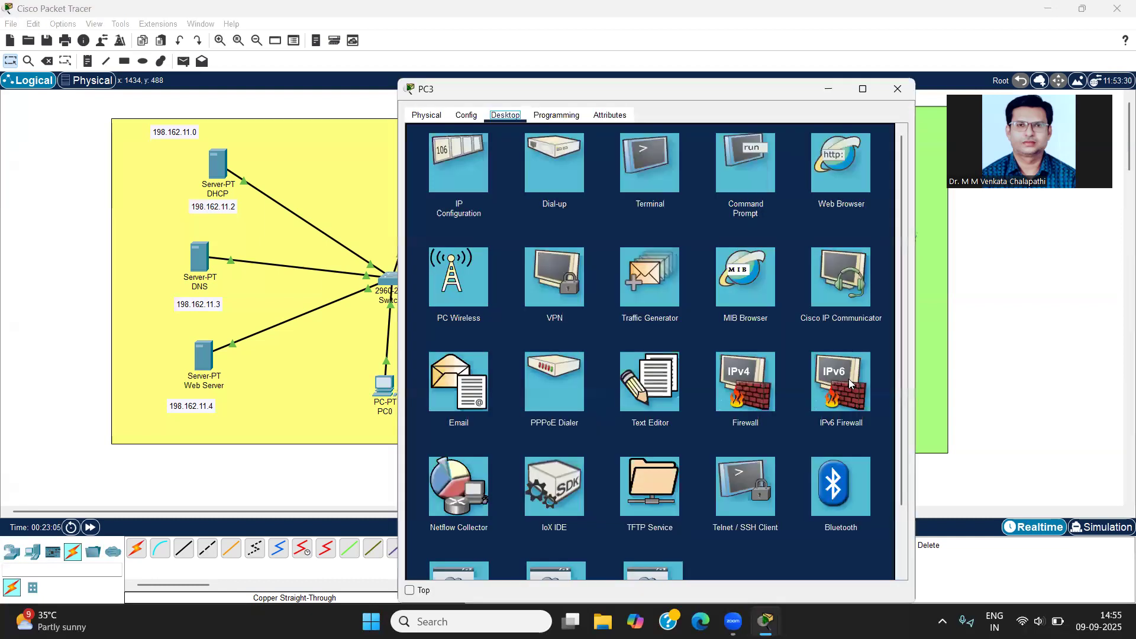
click(474, 164)
click(582, 185)
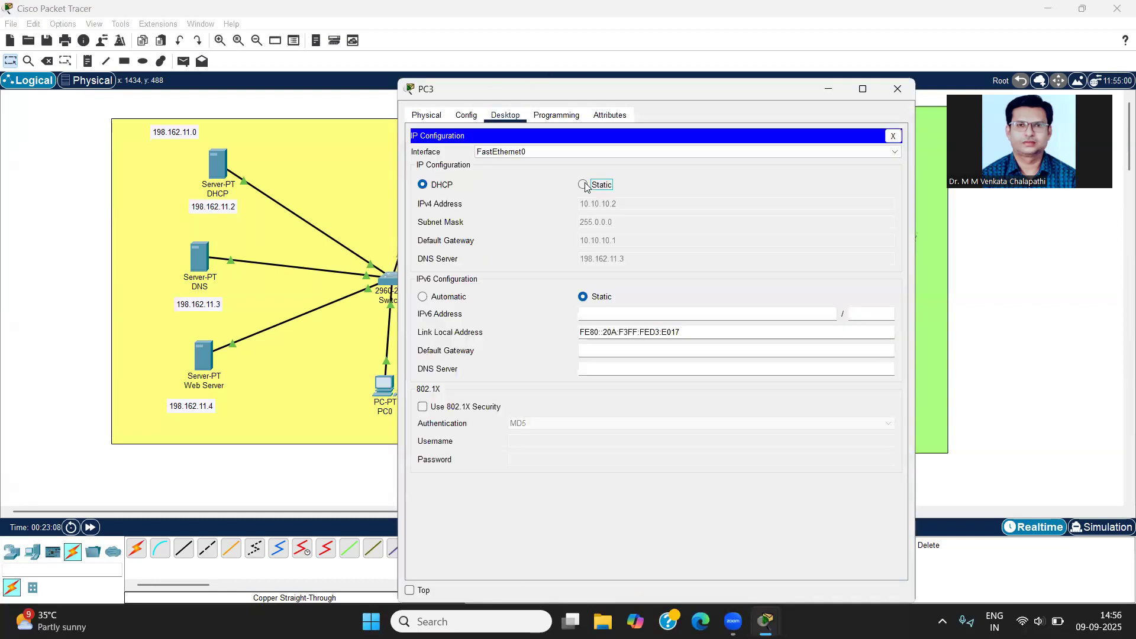
click(423, 184)
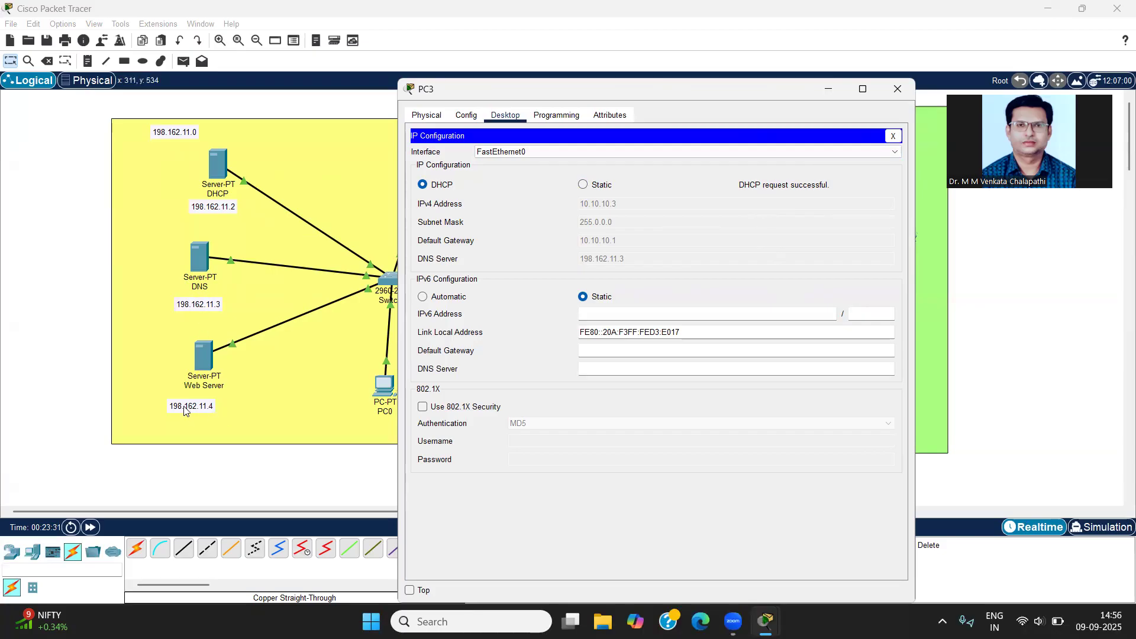
click(892, 137)
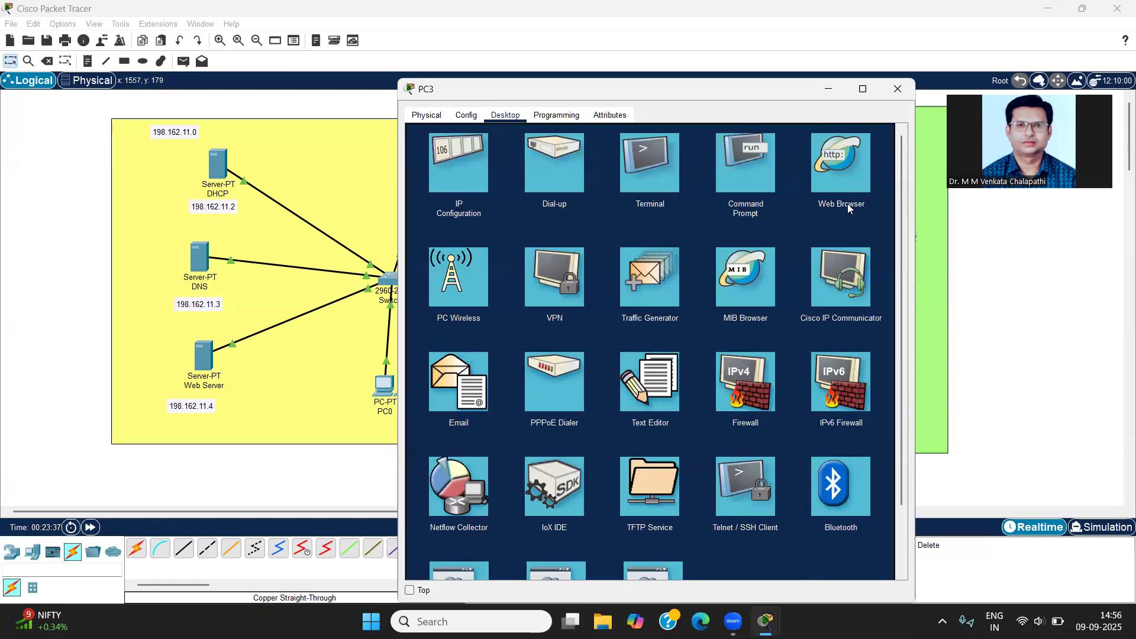
click(840, 179)
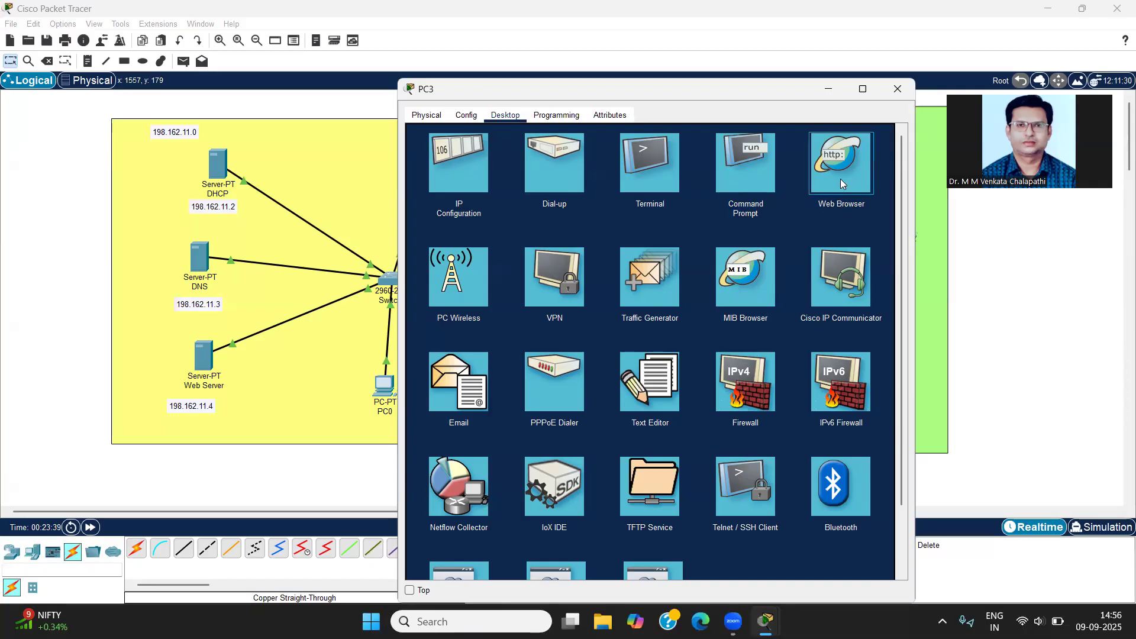
click(840, 179)
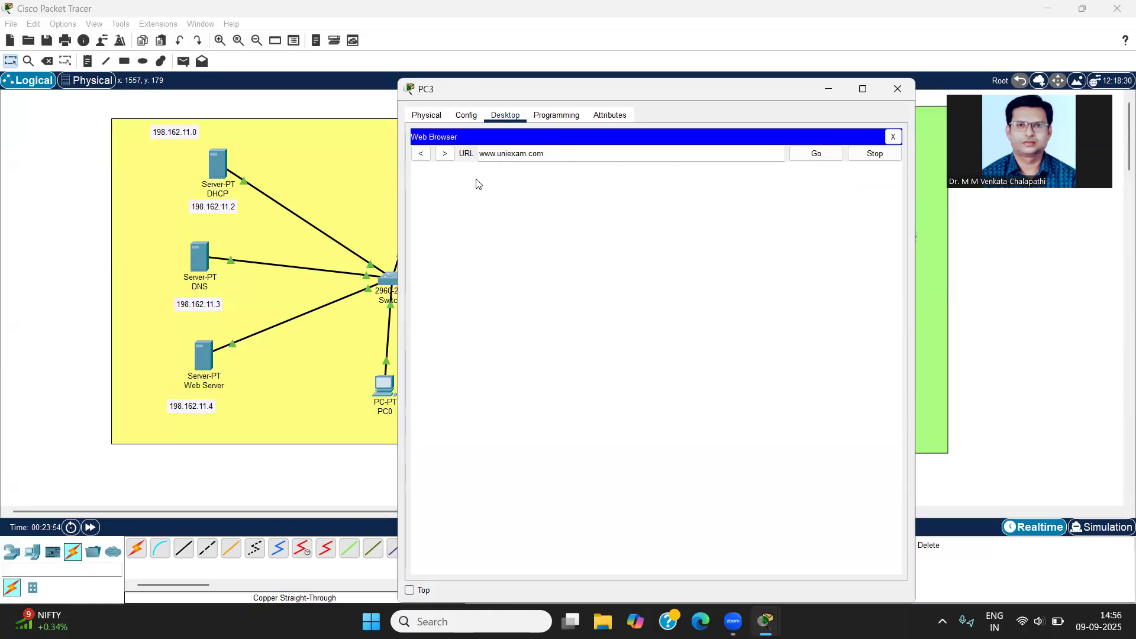
Step: Check the A record on the DNS server and close its window
click(198, 263)
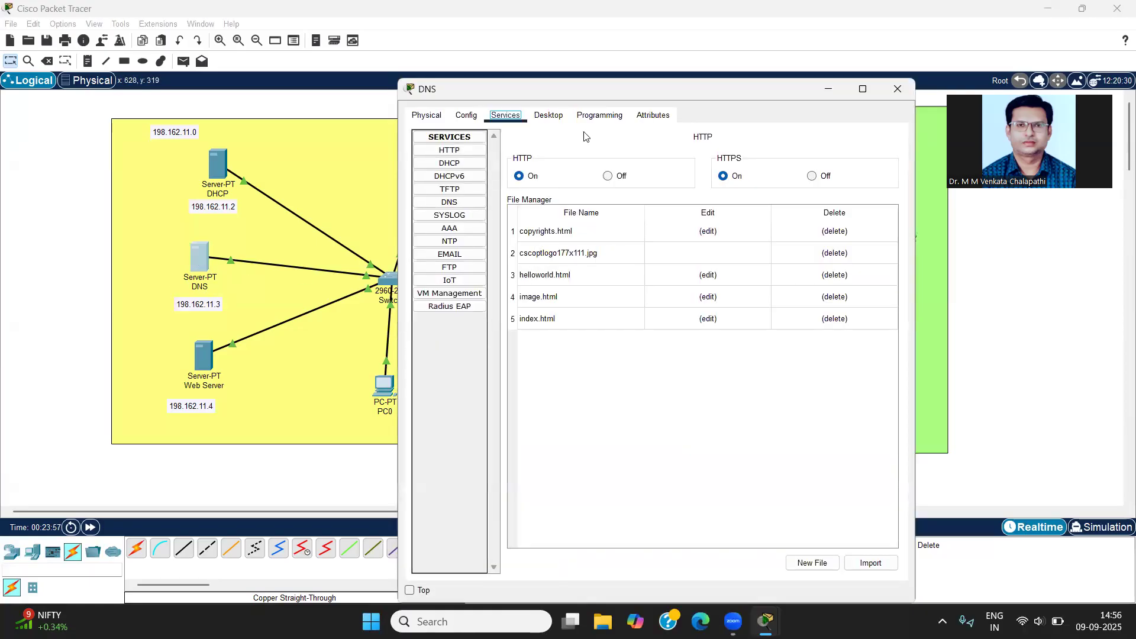
click(453, 202)
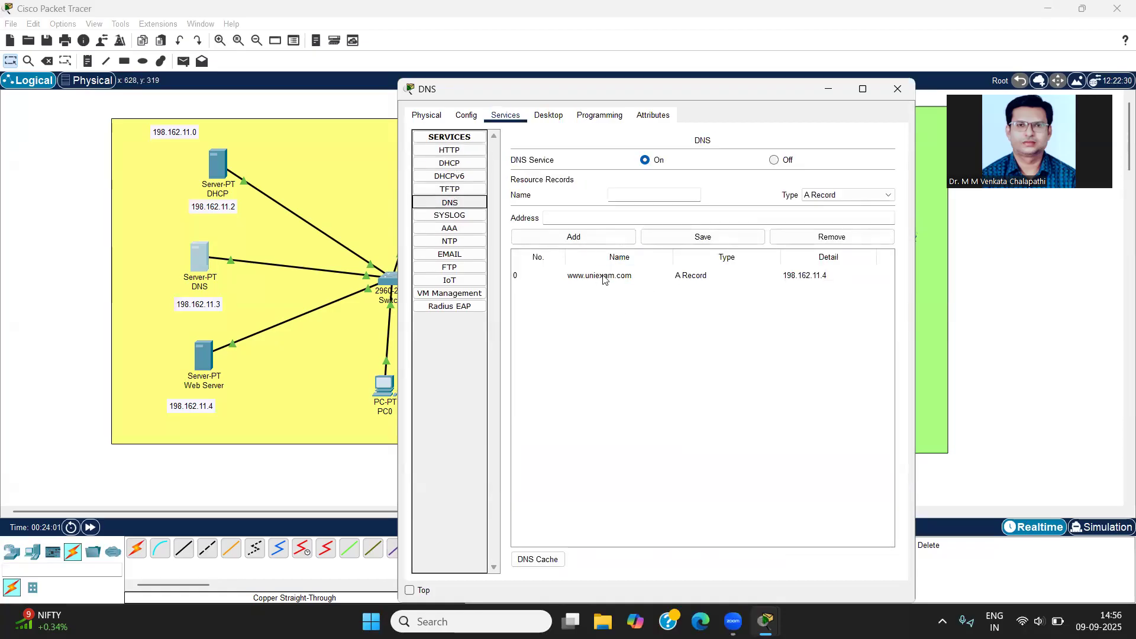
click(898, 89)
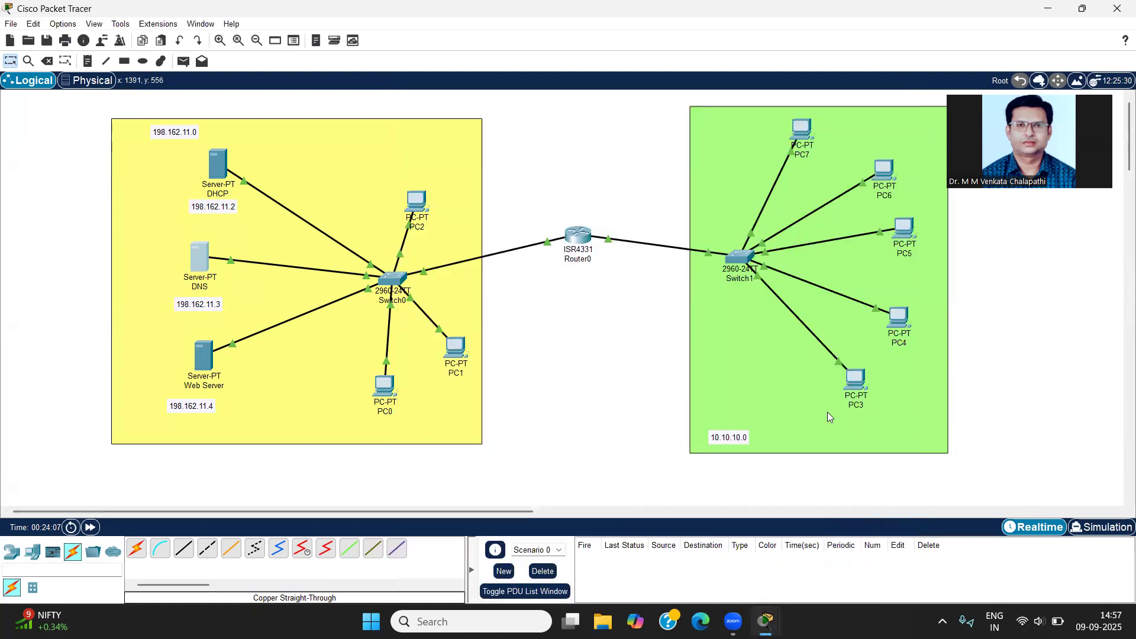
mouse_move(765, 621)
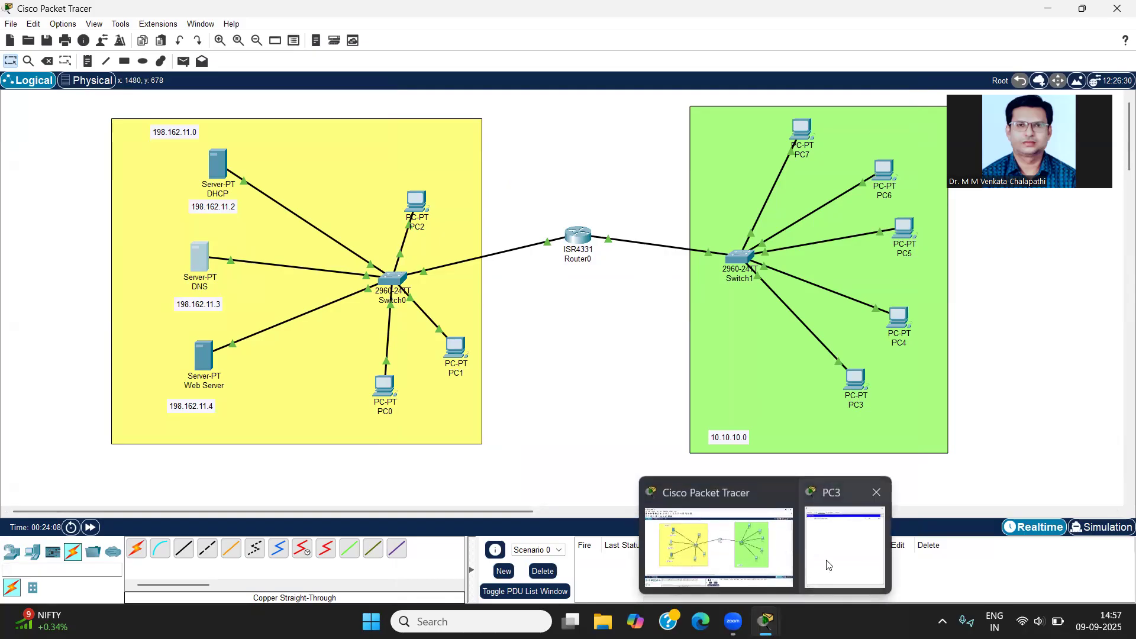
click(827, 566)
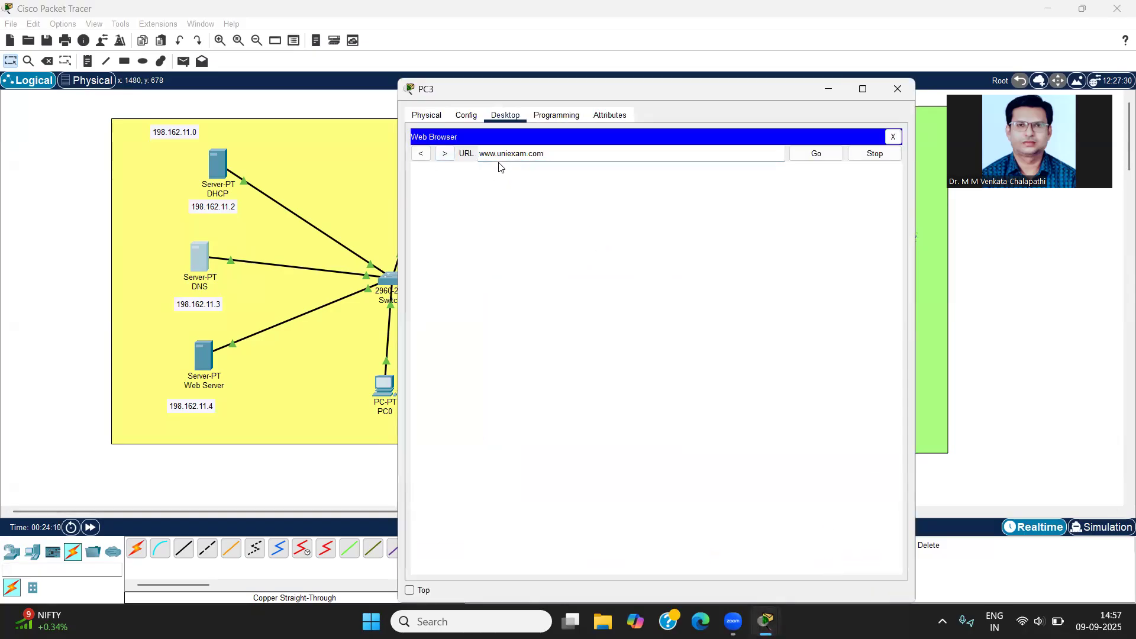
click(743, 155)
click(821, 160)
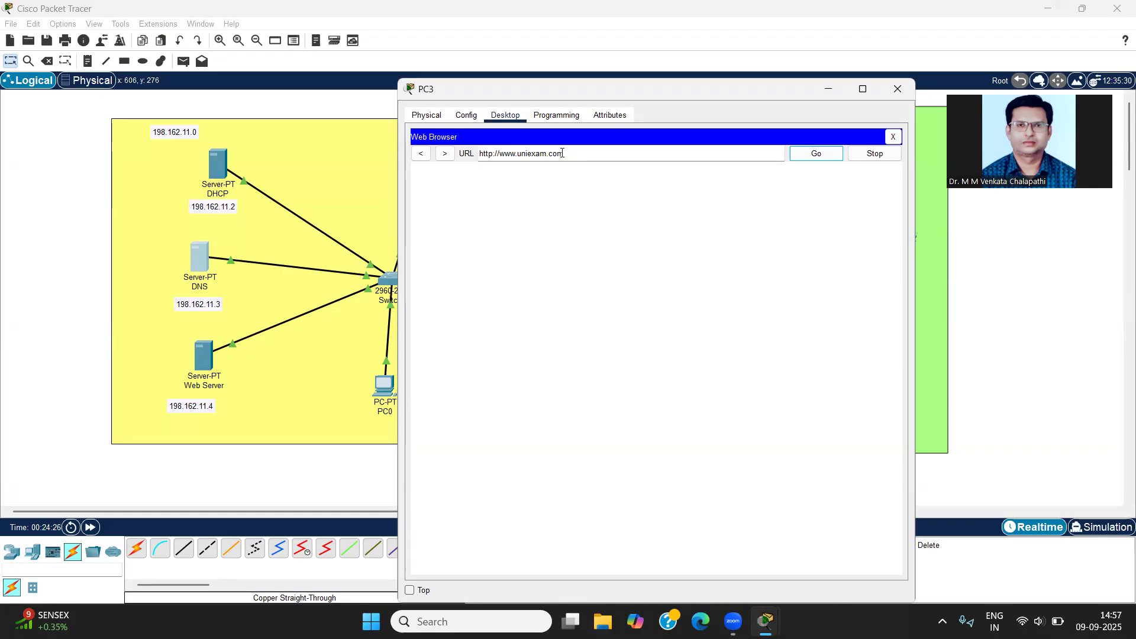
key(Return)
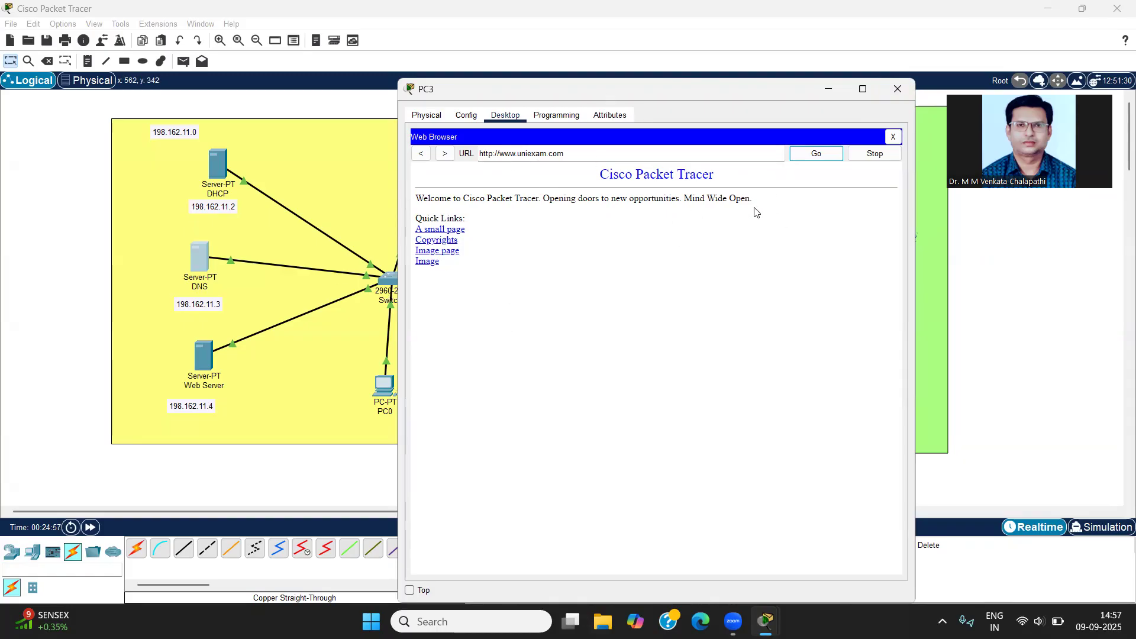
click(894, 90)
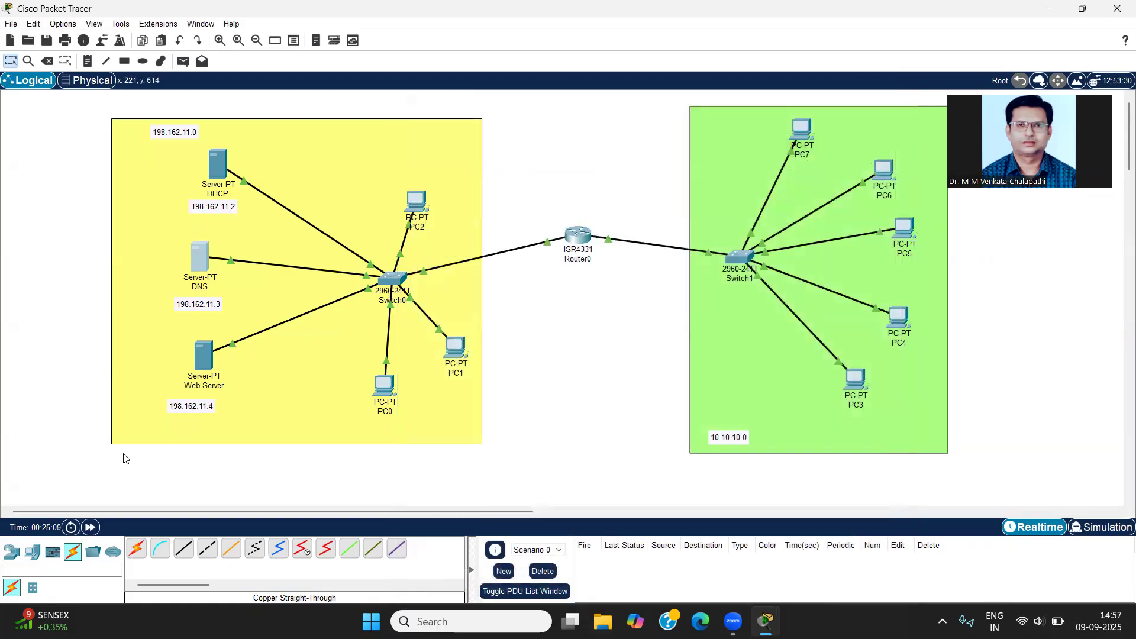